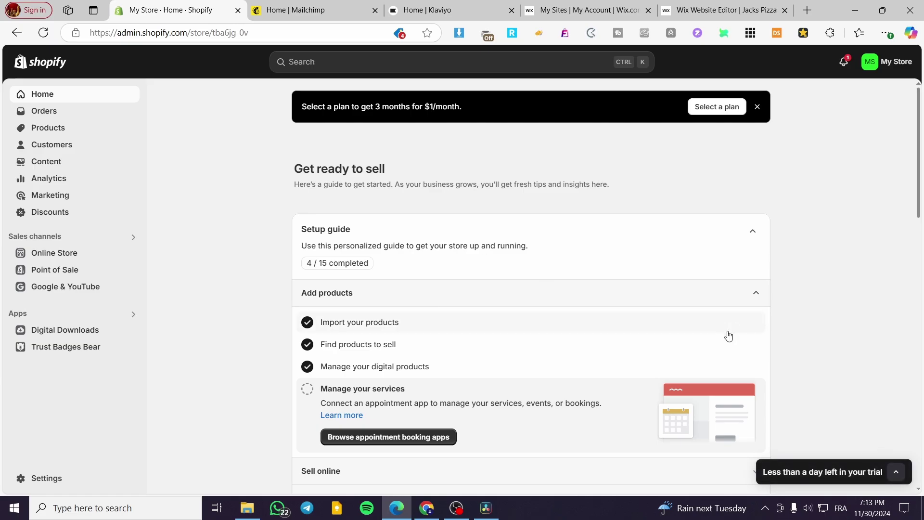
Dismiss the $1/month plan offer banner on the Shopify home page and check the store's notifications
{"action": "left_click", "coordinate": [757, 108]}
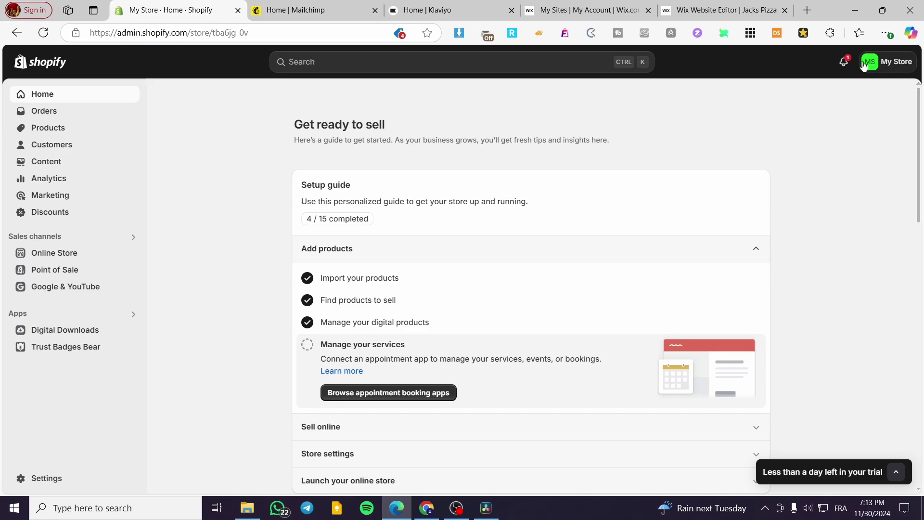
{"action": "left_click", "coordinate": [844, 62]}
{"action": "left_click", "coordinate": [843, 62]}
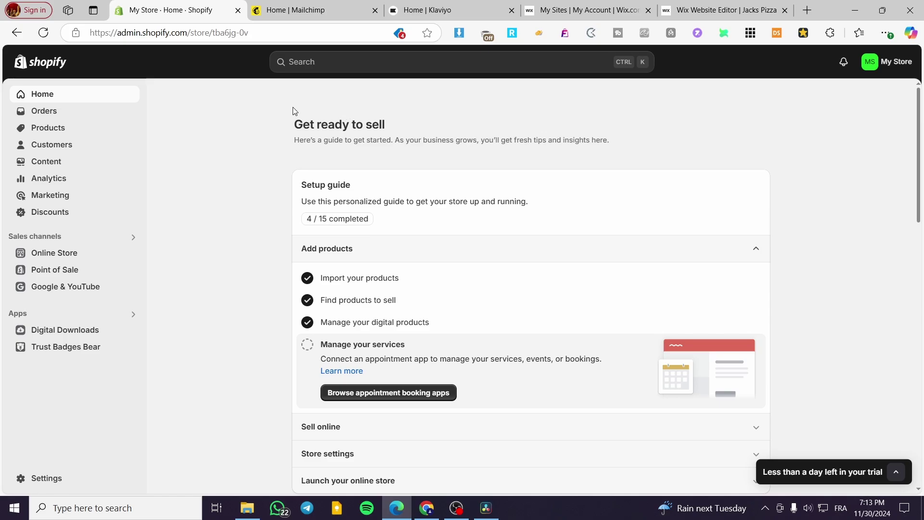
Switch between the Mailchimp and Klaviyo home dashboards to compare the two email marketing services
{"action": "left_click", "coordinate": [291, 10]}
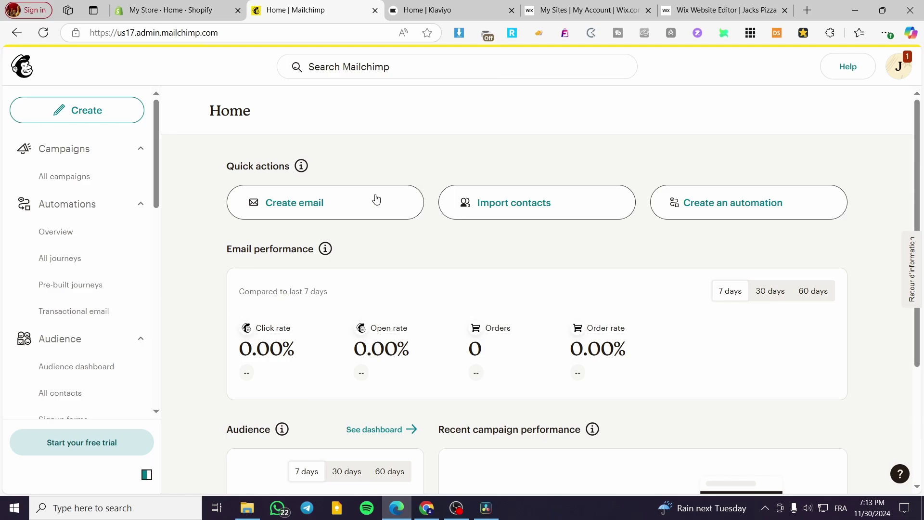
{"action": "left_click", "coordinate": [424, 9]}
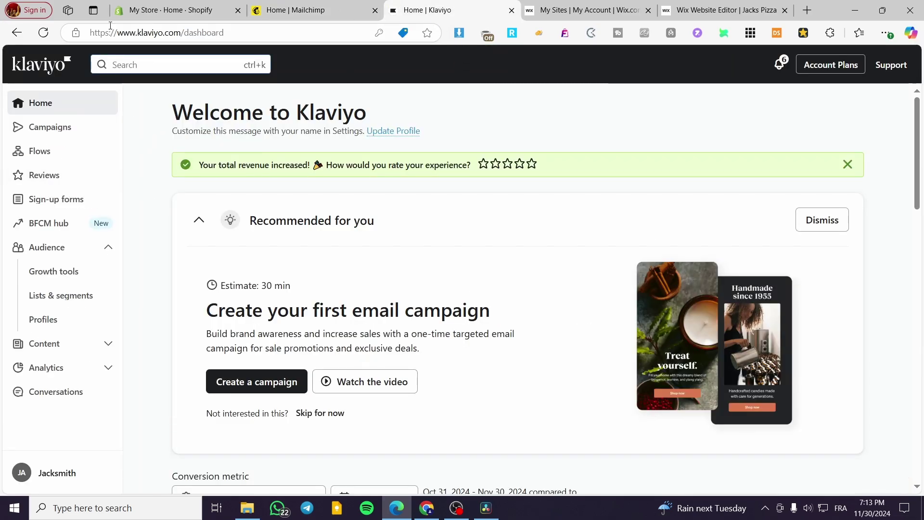
{"action": "left_click", "coordinate": [348, 6]}
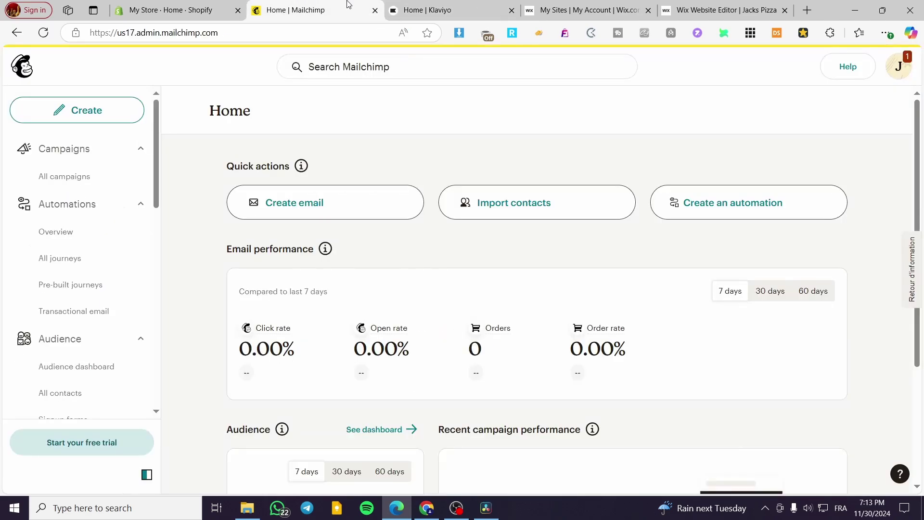
{"action": "left_click", "coordinate": [450, 6]}
{"action": "left_click", "coordinate": [336, 6]}
{"action": "left_click", "coordinate": [452, 4]}
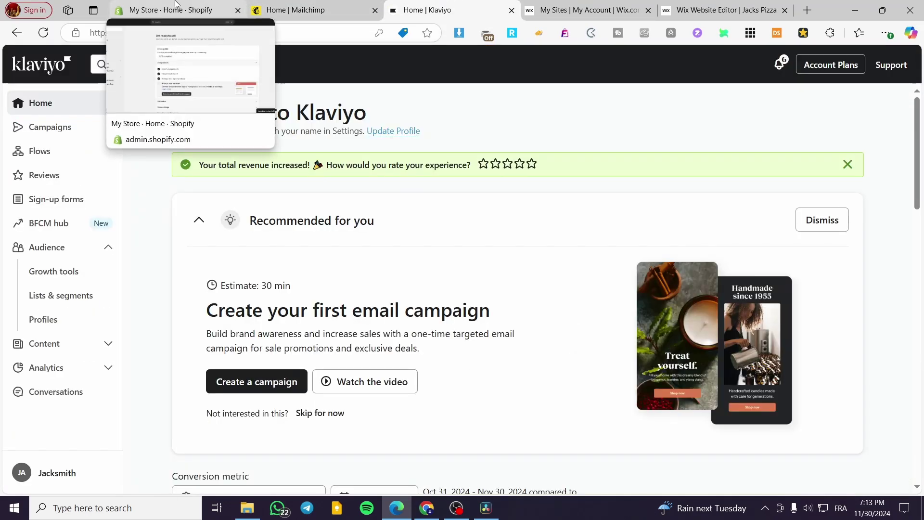
{"action": "mouse_move", "coordinate": [202, 4]}
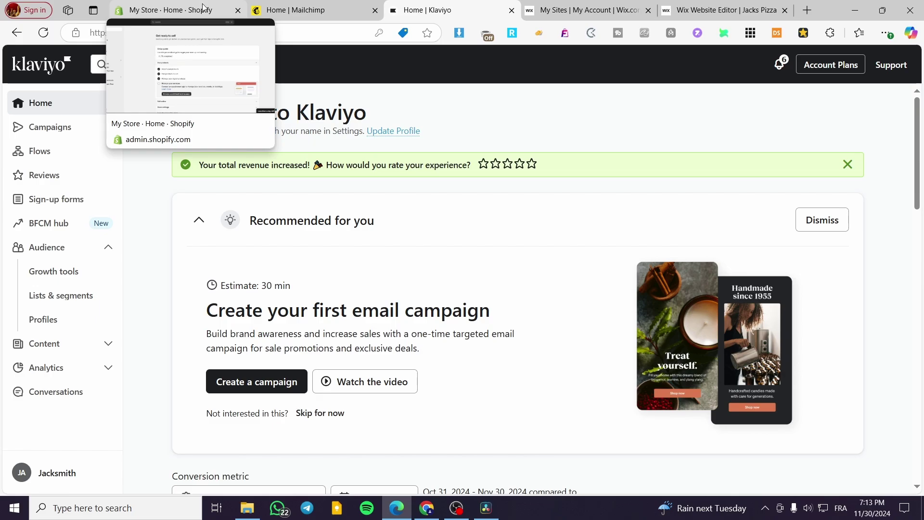
{"action": "mouse_move", "coordinate": [256, 9]}
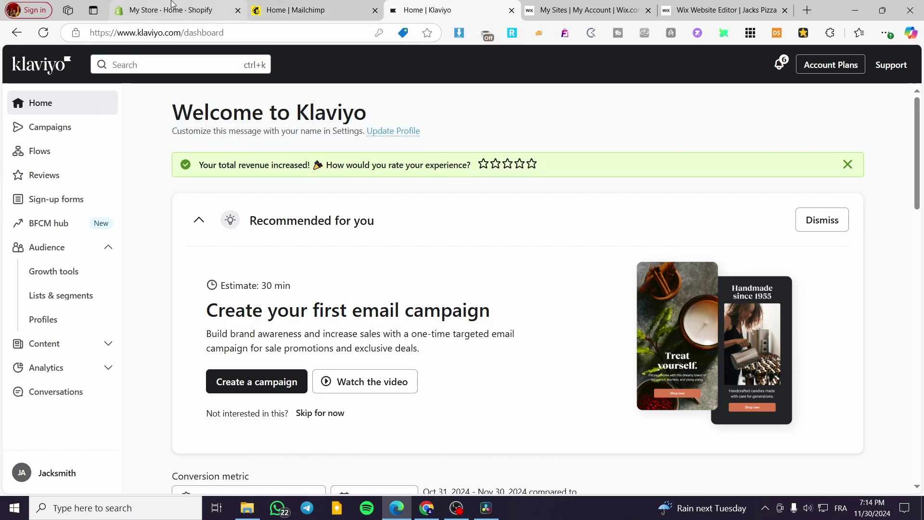
Dismiss the experience rating banner on the Klaviyo home page and return to the Shopify admin
{"action": "left_click", "coordinate": [848, 164]}
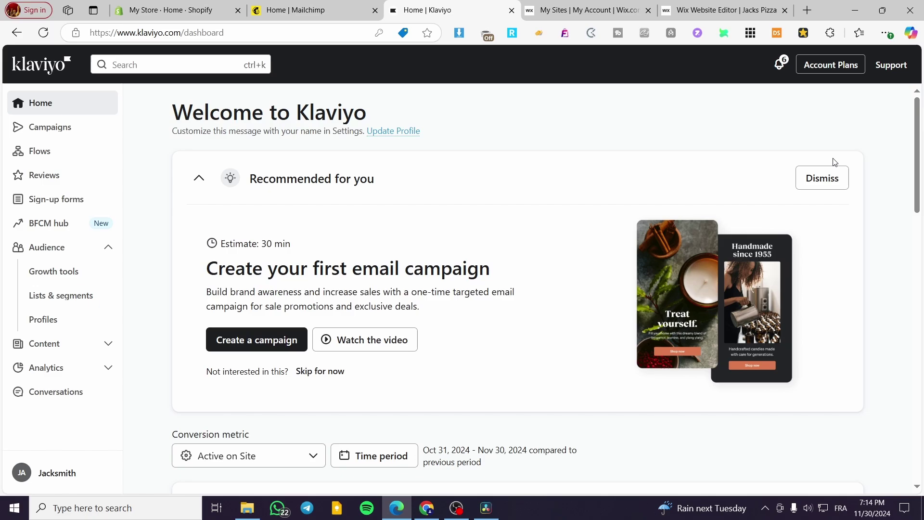
{"action": "left_click", "coordinate": [151, 4]}
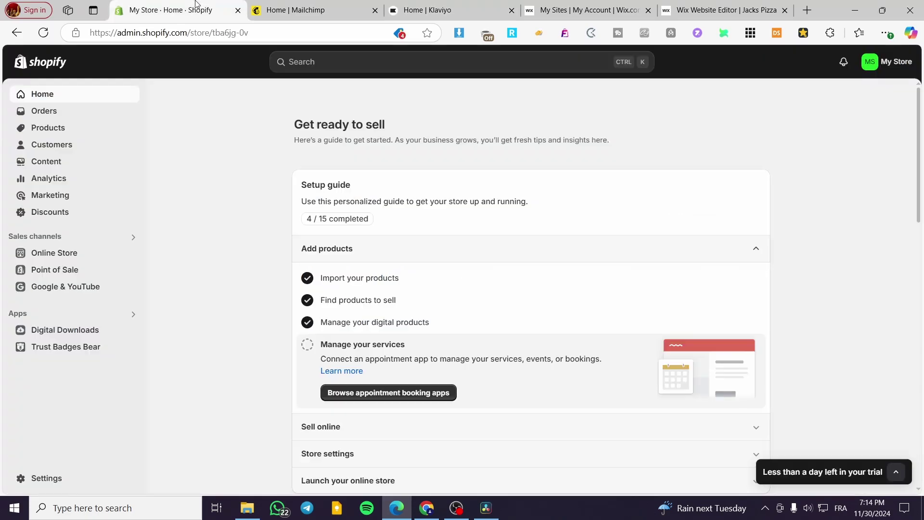
{"action": "left_click", "coordinate": [441, 7]}
{"action": "left_click", "coordinate": [195, 5]}
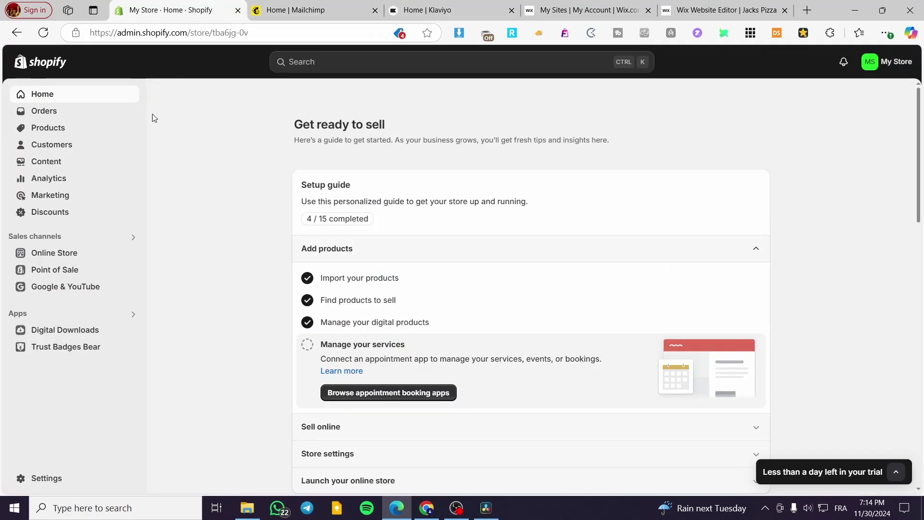
Search the Shopify admin for "Klaviyo" and open the app store listing for Klaviyo: Email Marketing & SMS
{"action": "left_click", "coordinate": [357, 62]}
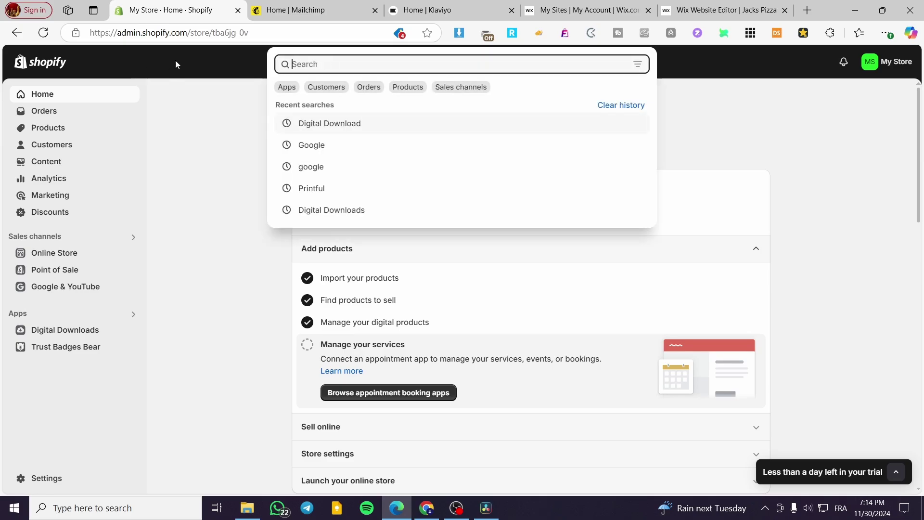
{"action": "type", "text": "Kl"}
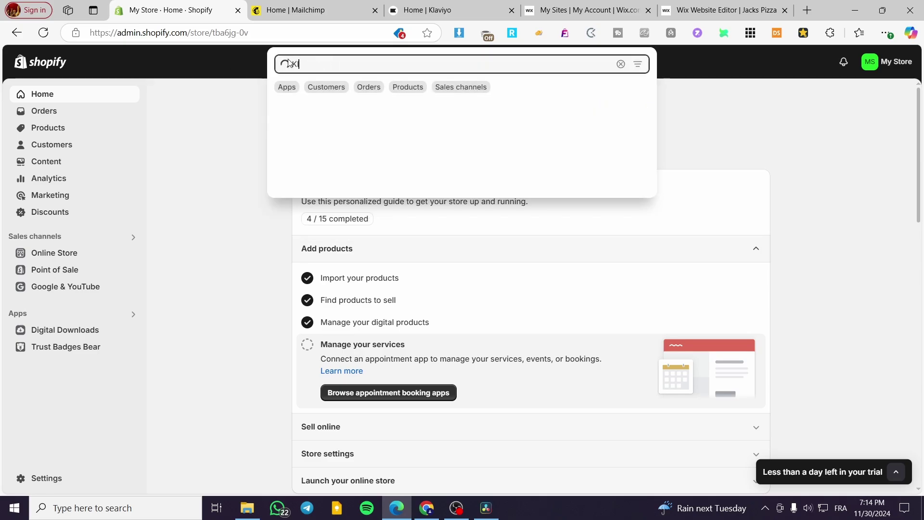
{"action": "type", "text": "aviyo"}
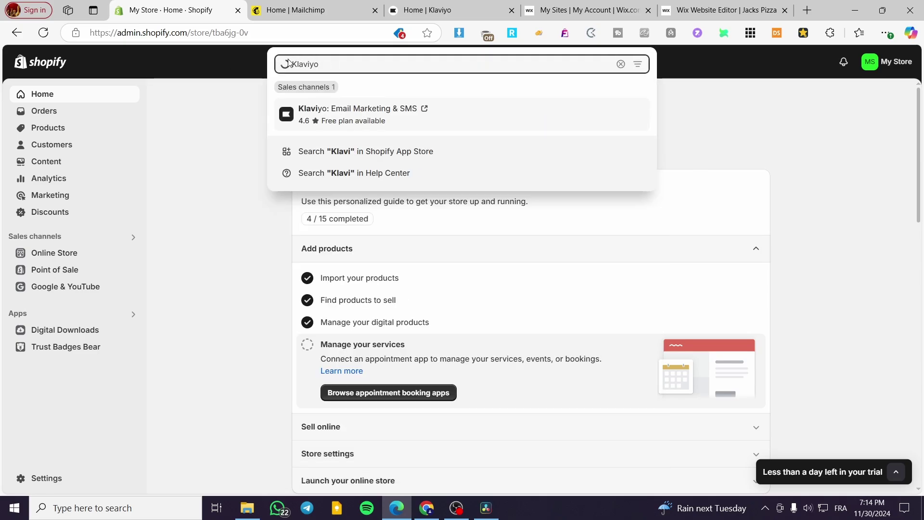
{"action": "left_click", "coordinate": [422, 119]}
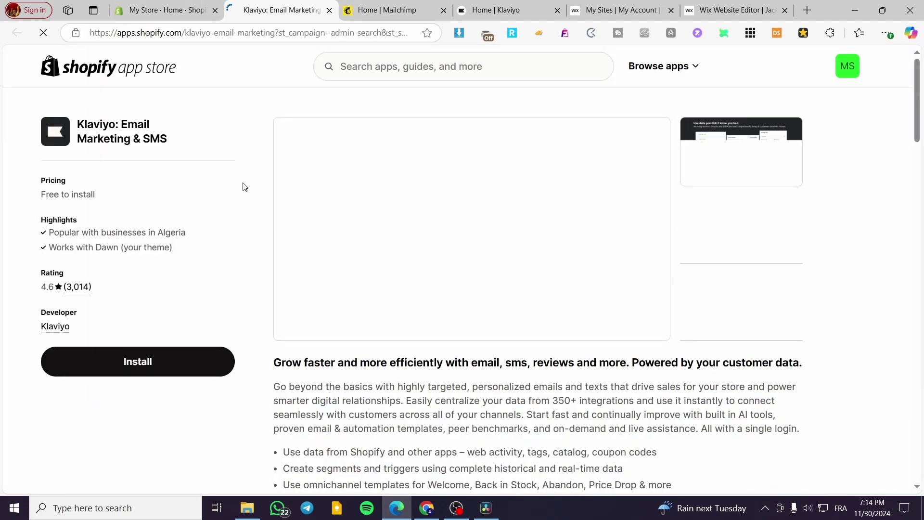
Install the Klaviyo: Email Marketing & SMS app on the Shopify store
{"action": "left_click", "coordinate": [171, 367]}
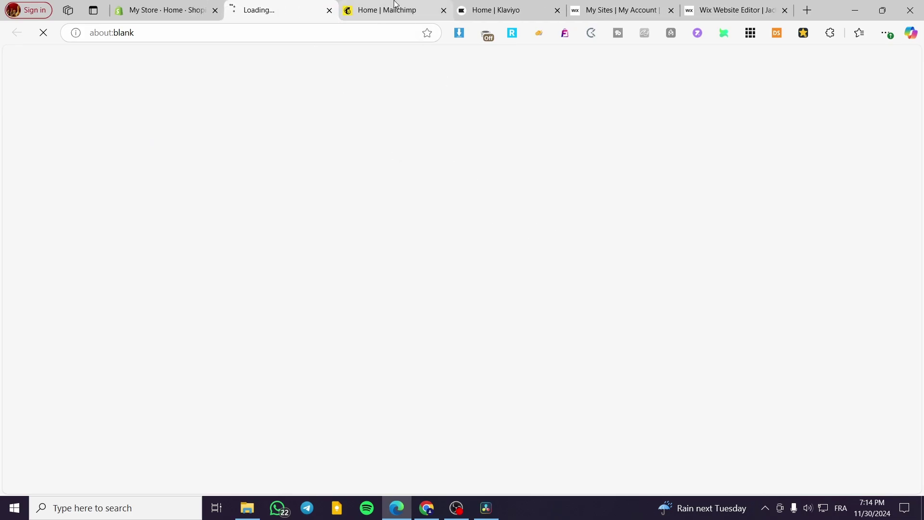
{"action": "left_click", "coordinate": [395, 4]}
{"action": "left_click", "coordinate": [501, 5]}
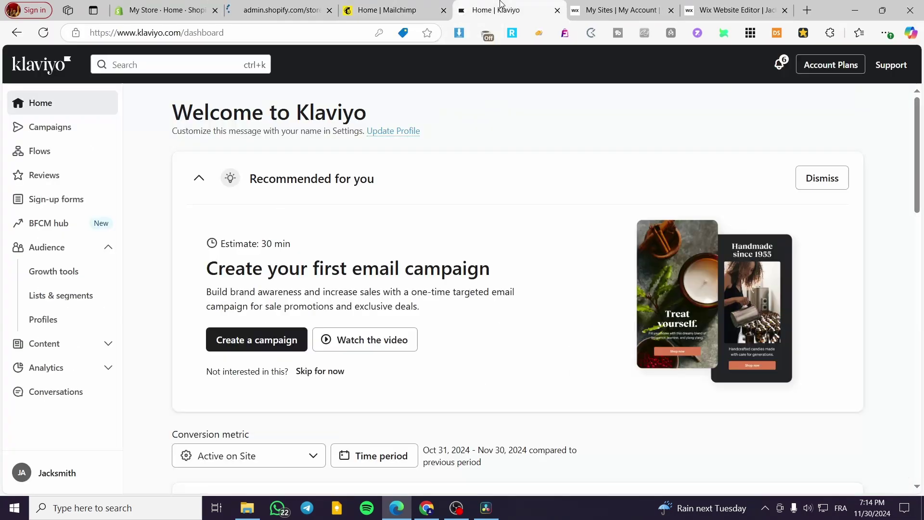
{"action": "left_click", "coordinate": [304, 6]}
{"action": "left_click", "coordinate": [690, 339]}
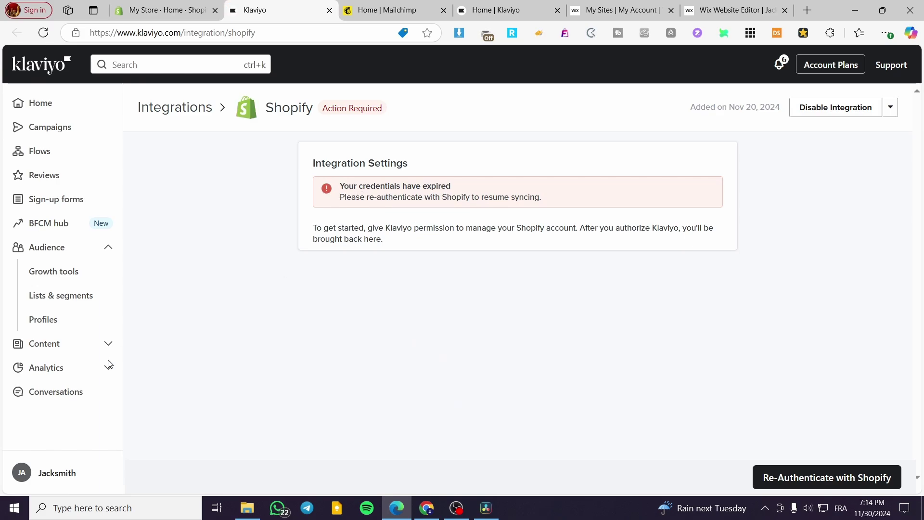
Open Klaviyo's integrations list and remove the existing Shopify integration
{"action": "left_click", "coordinate": [60, 476]}
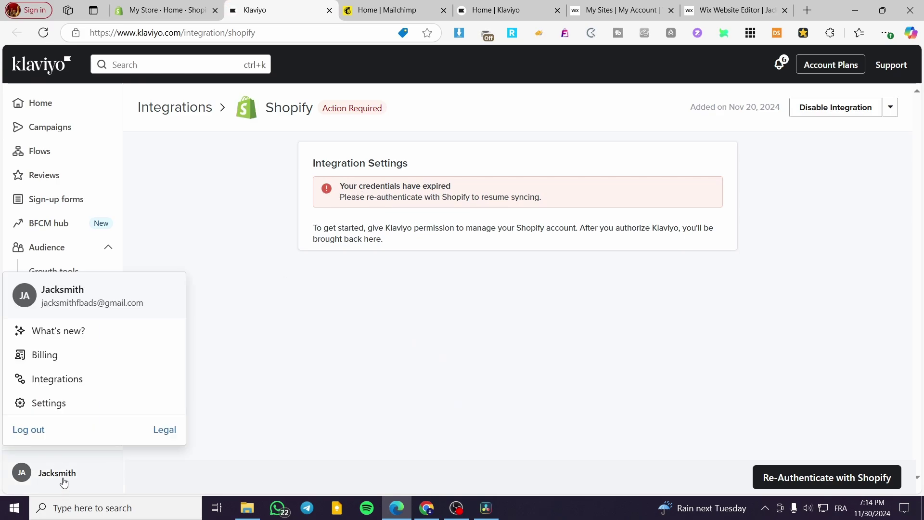
{"action": "left_click", "coordinate": [71, 385]}
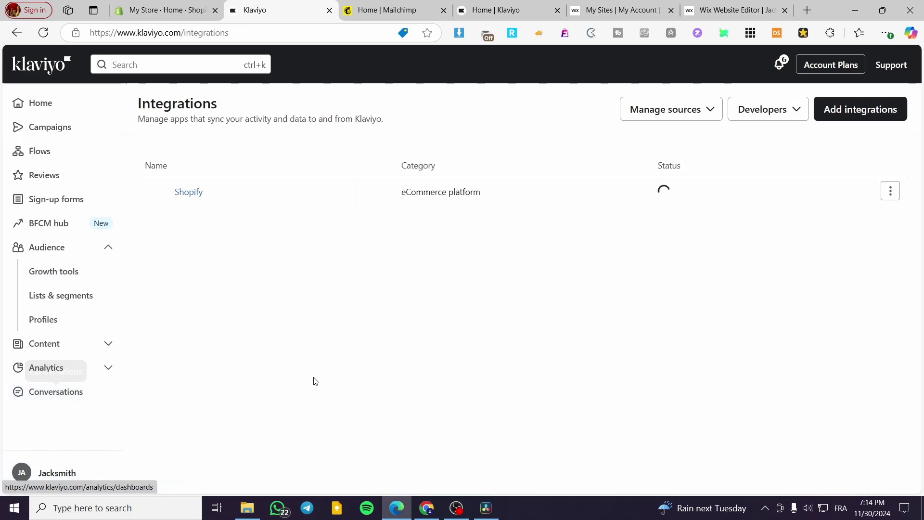
{"action": "left_click", "coordinate": [891, 194]}
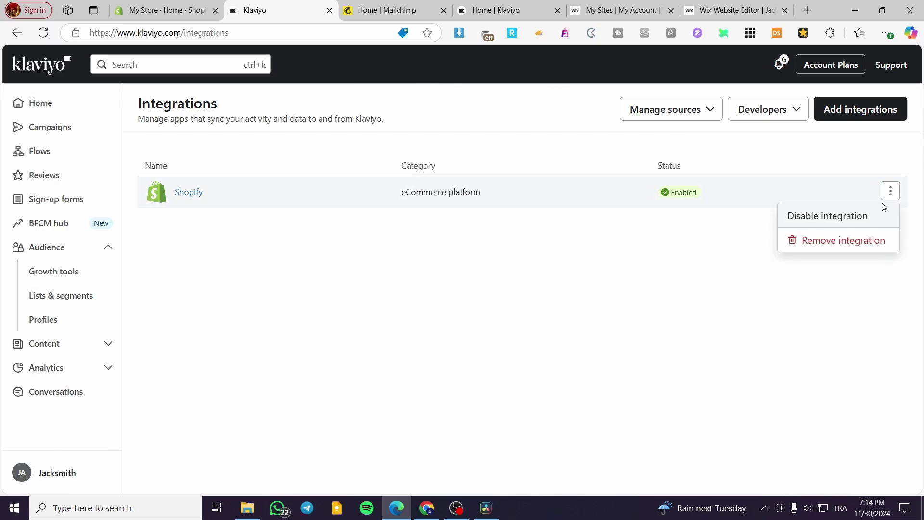
{"action": "left_click", "coordinate": [864, 240]}
{"action": "left_click", "coordinate": [636, 311]}
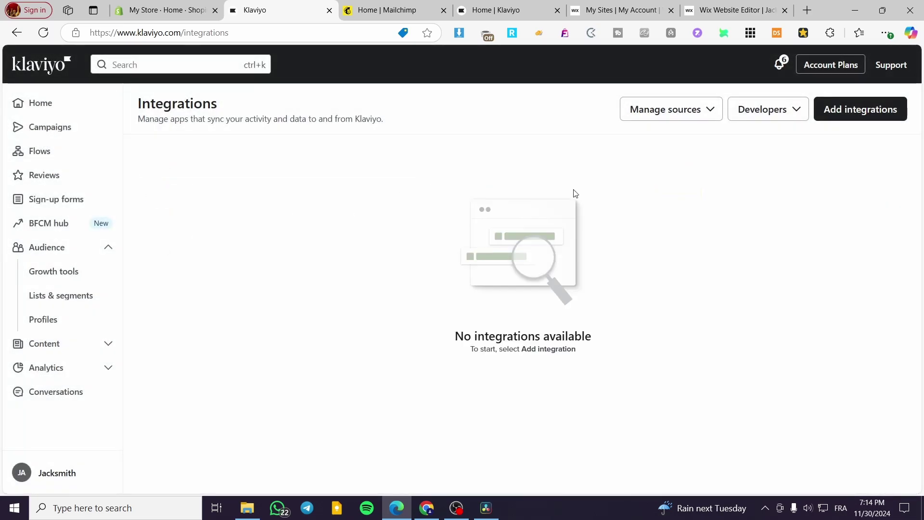
Find "shopify" in Klaviyo's Integrations Directory and install the Shopify integration built by Klaviyo
{"action": "left_click", "coordinate": [828, 119]}
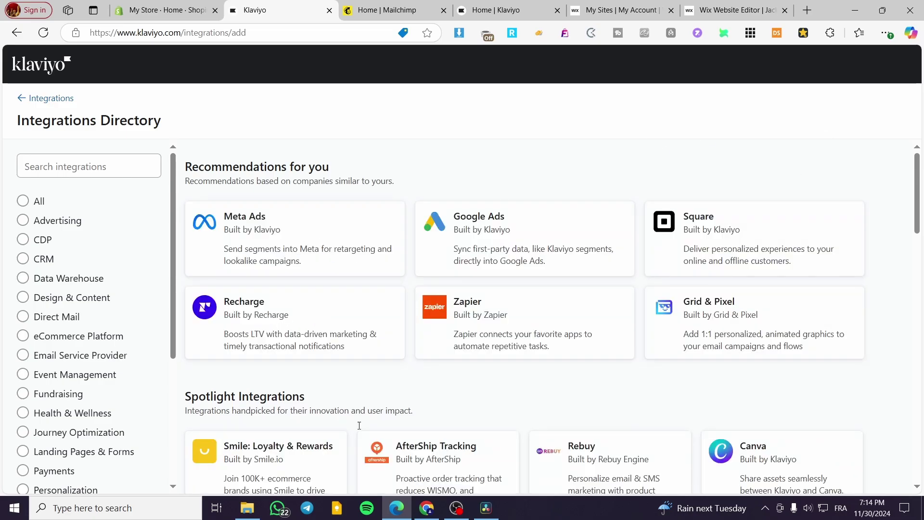
{"action": "left_click", "coordinate": [101, 160]}
{"action": "type", "text": "shopifyu"}
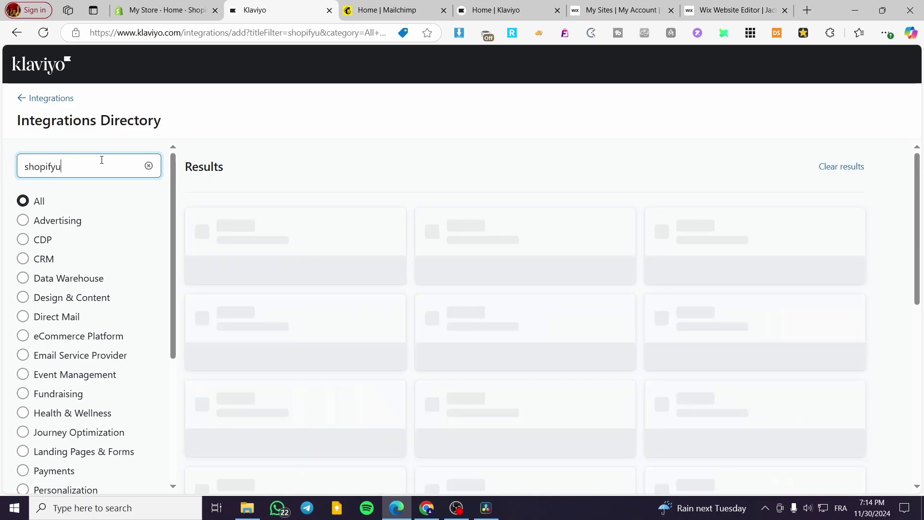
{"action": "key", "text": "BackSpace"}
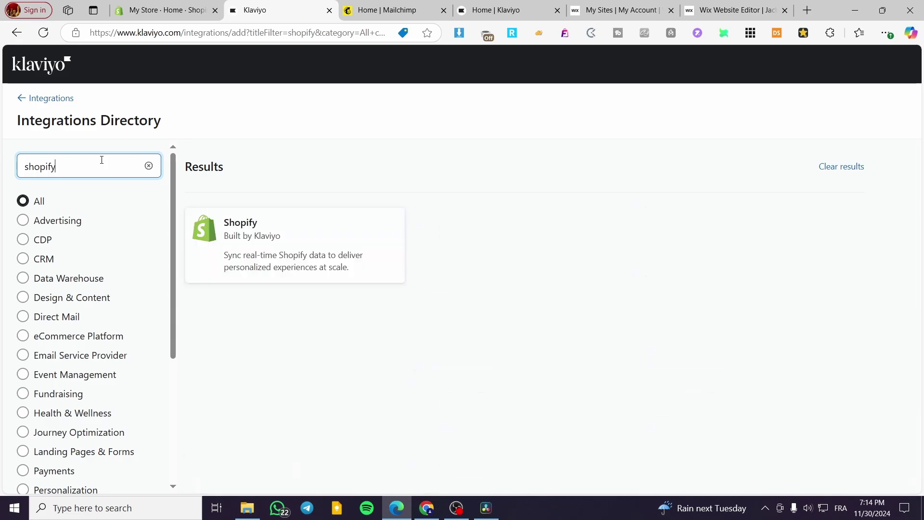
{"action": "left_click", "coordinate": [244, 247]}
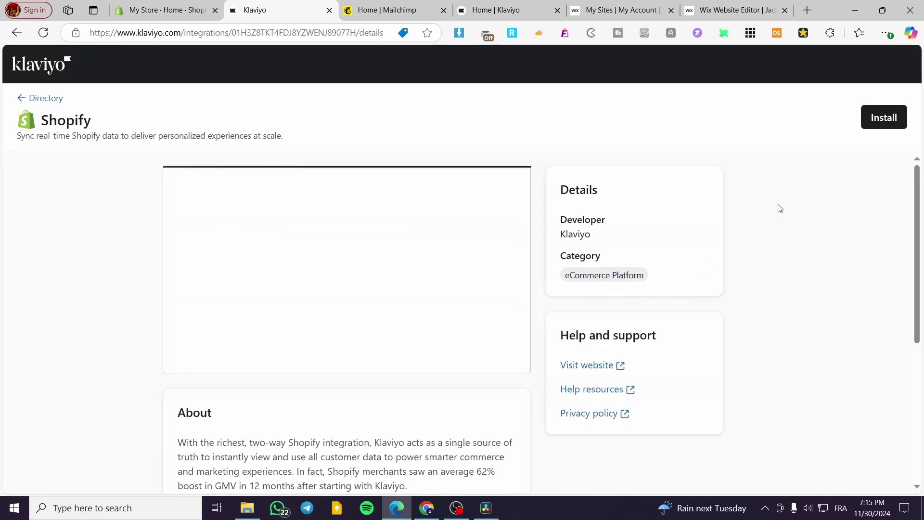
{"action": "left_click", "coordinate": [884, 119]}
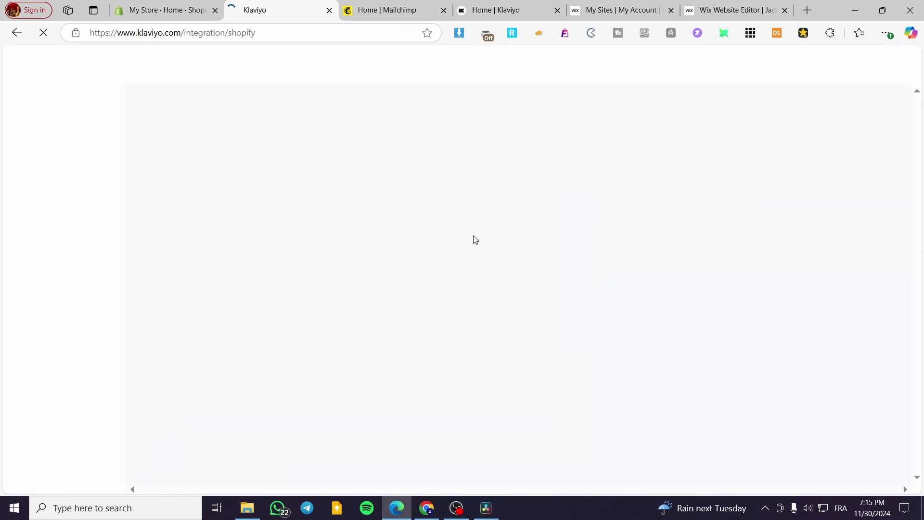
View the online store from the Shopify admin, copy its myshopify.com URL, and return to the Store URL field in Klaviyo
{"action": "left_click", "coordinate": [370, 233]}
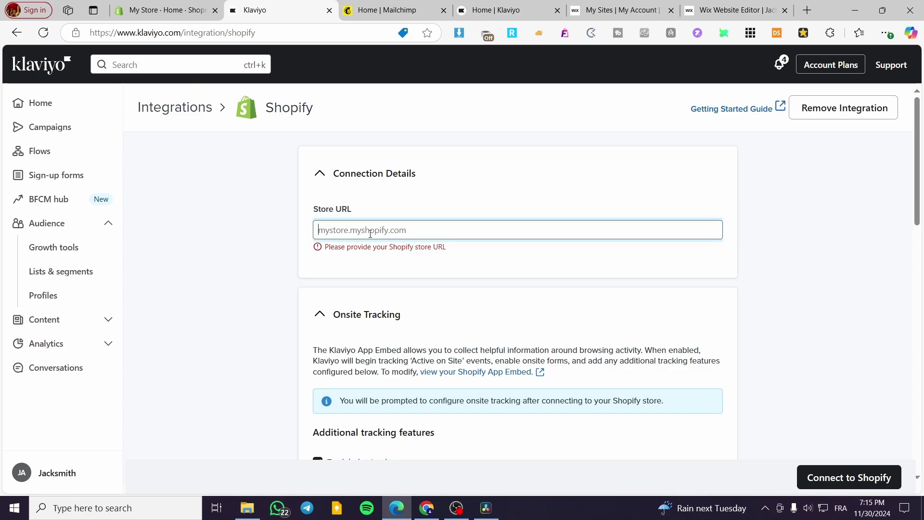
{"action": "left_click", "coordinate": [163, 10]}
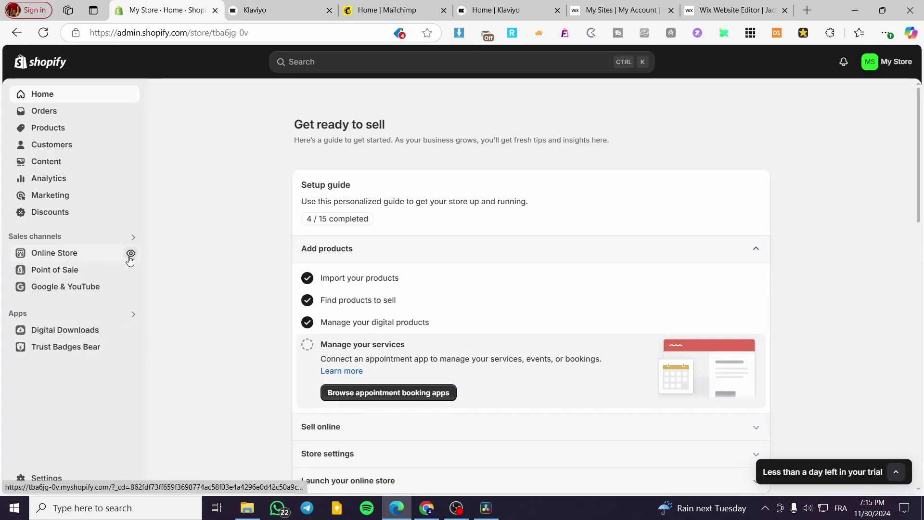
{"action": "left_click", "coordinate": [131, 254]}
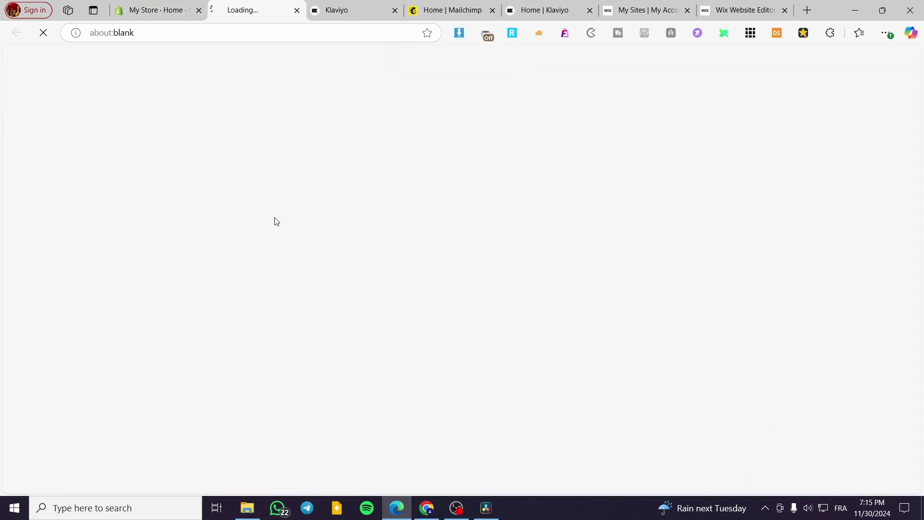
{"action": "left_click", "coordinate": [154, 10]}
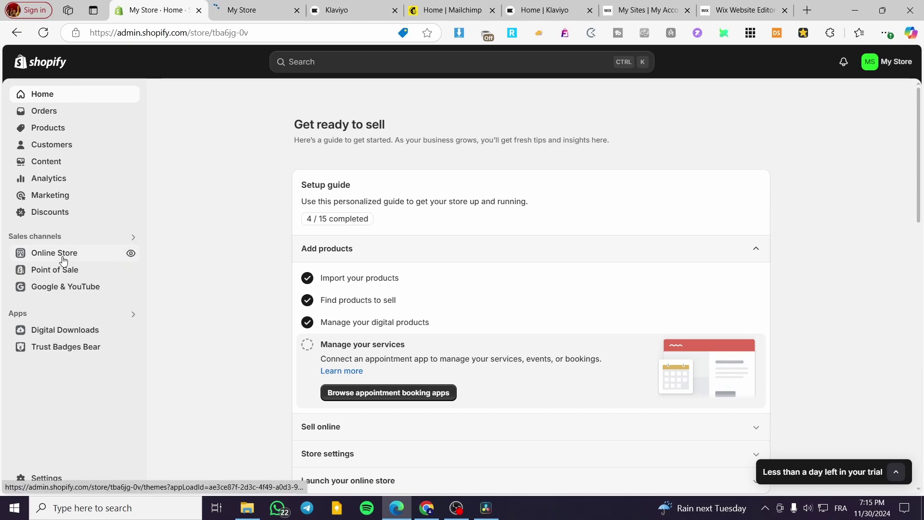
{"action": "left_click", "coordinate": [255, 11]}
{"action": "left_click", "coordinate": [245, 38]}
{"action": "key", "text": "ctrl+c"}
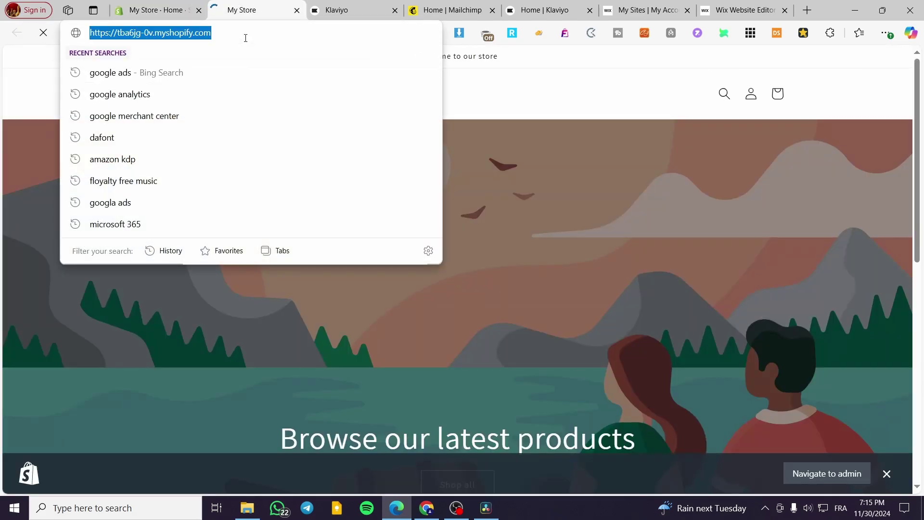
{"action": "type", "text": "c"}
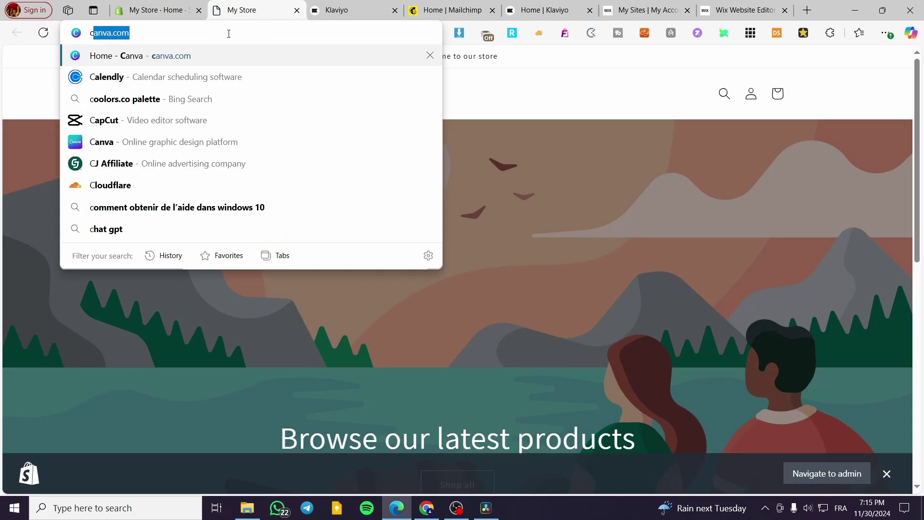
{"action": "key", "text": "BackSpace"}
{"action": "key", "text": "ctrl+v"}
{"action": "key", "text": "ctrl+a"}
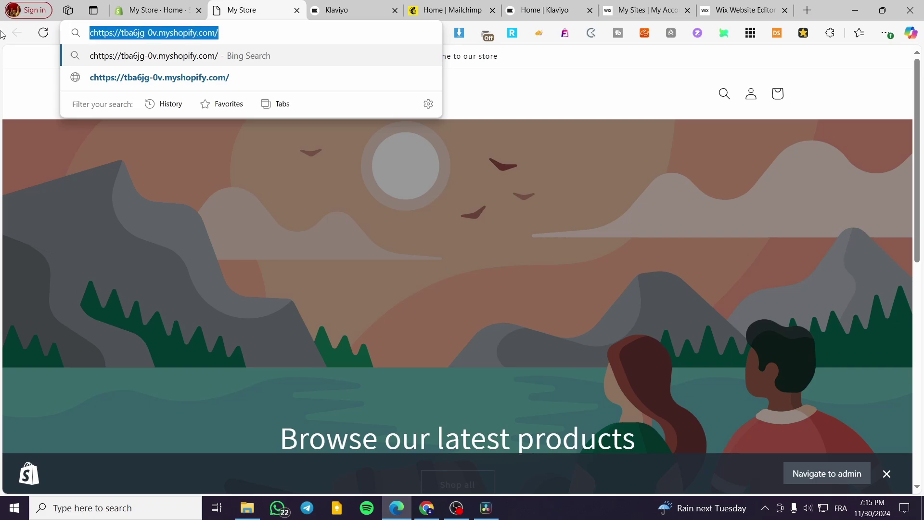
{"action": "key", "text": "ctrl+v"}
{"action": "left_click", "coordinate": [337, 10]}
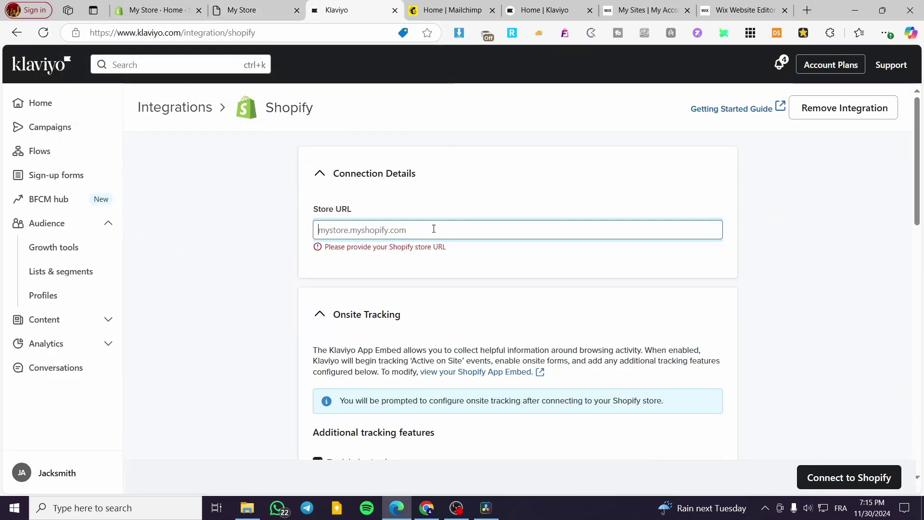
Enter tba6jg-0v.myshopify.com as the Store URL and choose Newsletter as the list for syncing Shopify email subscribers
{"action": "left_click", "coordinate": [433, 229]}
{"action": "key", "text": "ctrl+v"}
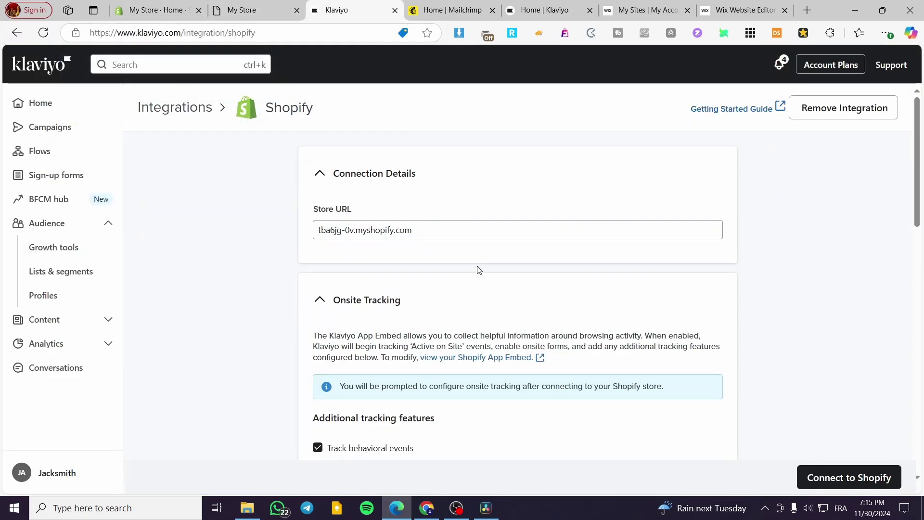
{"action": "scroll", "coordinate": [376, 299], "scroll_direction": "down", "scroll_amount": 5}
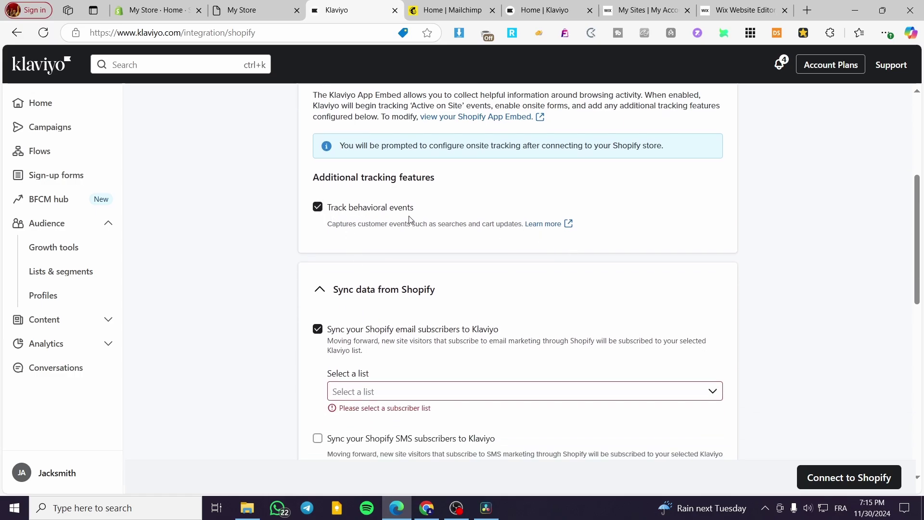
{"action": "scroll", "coordinate": [443, 217], "scroll_direction": "down", "scroll_amount": 1}
{"action": "left_click", "coordinate": [373, 331]}
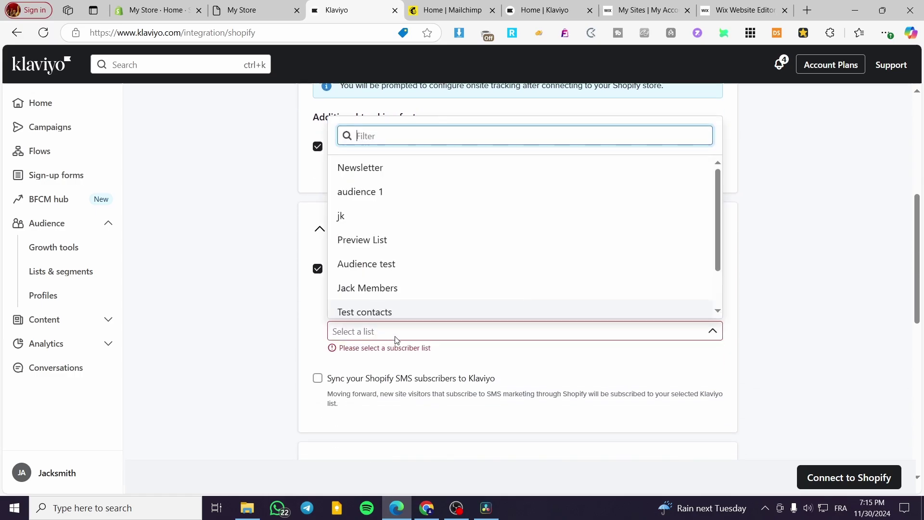
{"action": "left_click", "coordinate": [458, 176]}
{"action": "scroll", "coordinate": [341, 333], "scroll_direction": "down", "scroll_amount": 2}
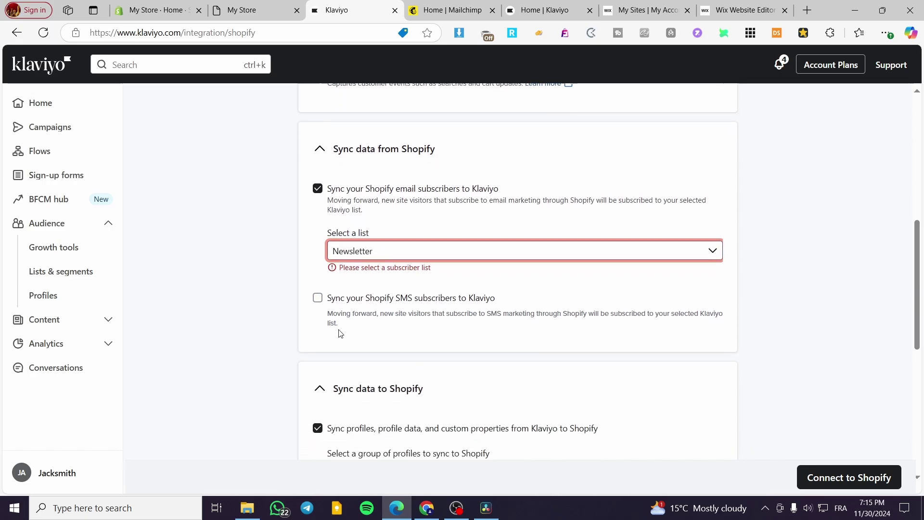
Connect the integration to Shopify, confirm integrating the account with the store, and close the online store page
{"action": "scroll", "coordinate": [341, 333], "scroll_direction": "down", "scroll_amount": 6}
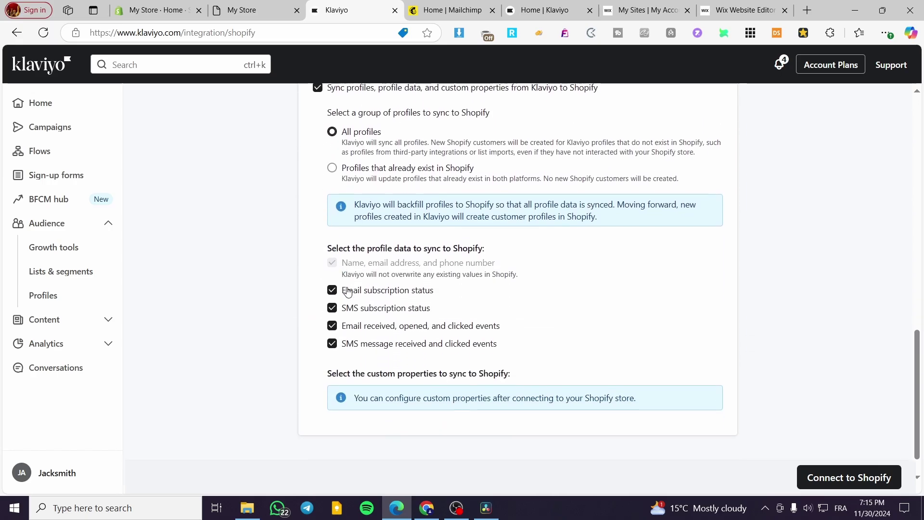
{"action": "left_click", "coordinate": [809, 476]}
{"action": "scroll", "coordinate": [635, 373], "scroll_direction": "up", "scroll_amount": 10}
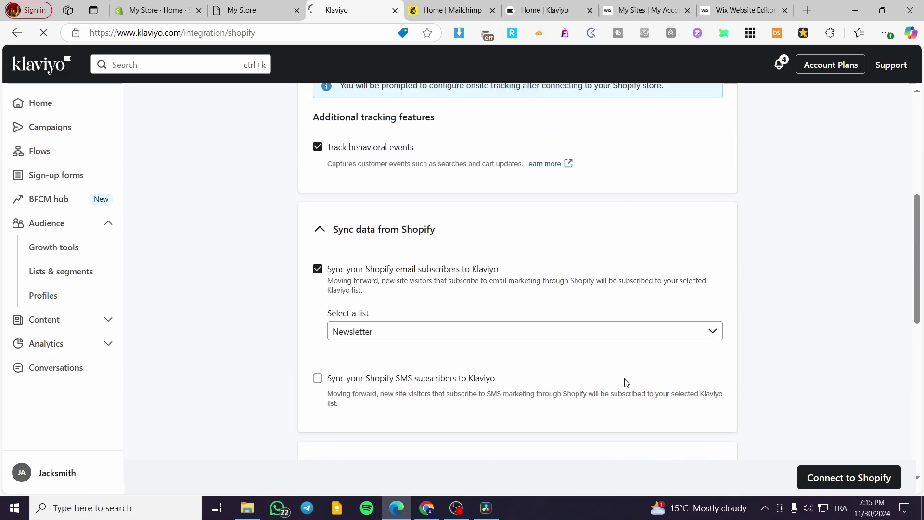
{"action": "scroll", "coordinate": [421, 338], "scroll_direction": "down", "scroll_amount": 4}
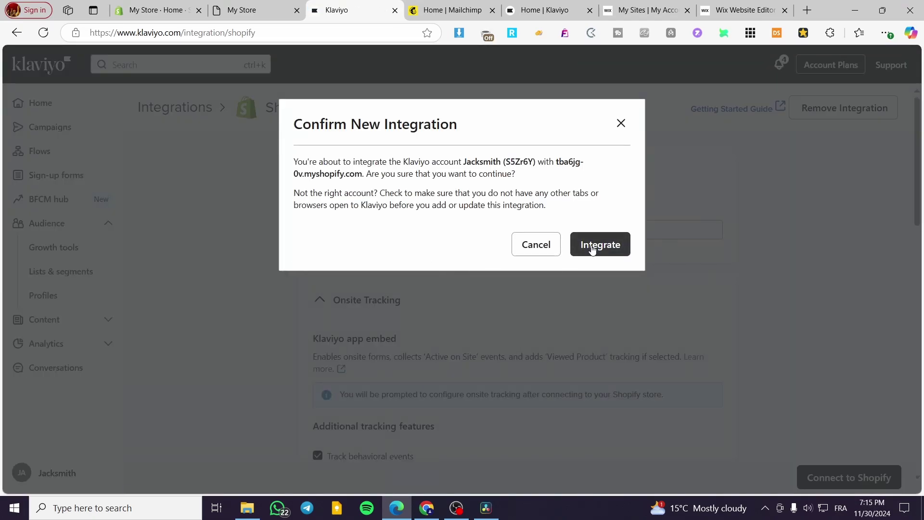
{"action": "left_click", "coordinate": [598, 247]}
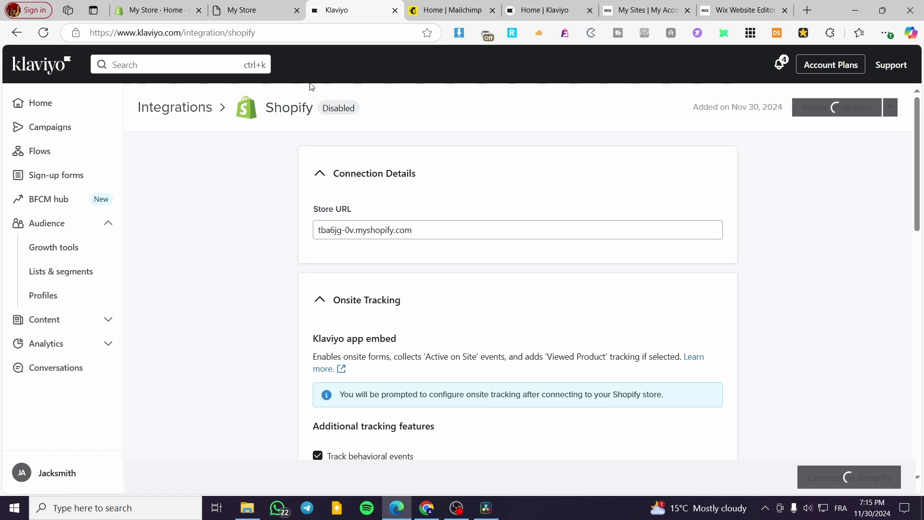
{"action": "left_click", "coordinate": [255, 10]}
{"action": "left_click", "coordinate": [297, 10]}
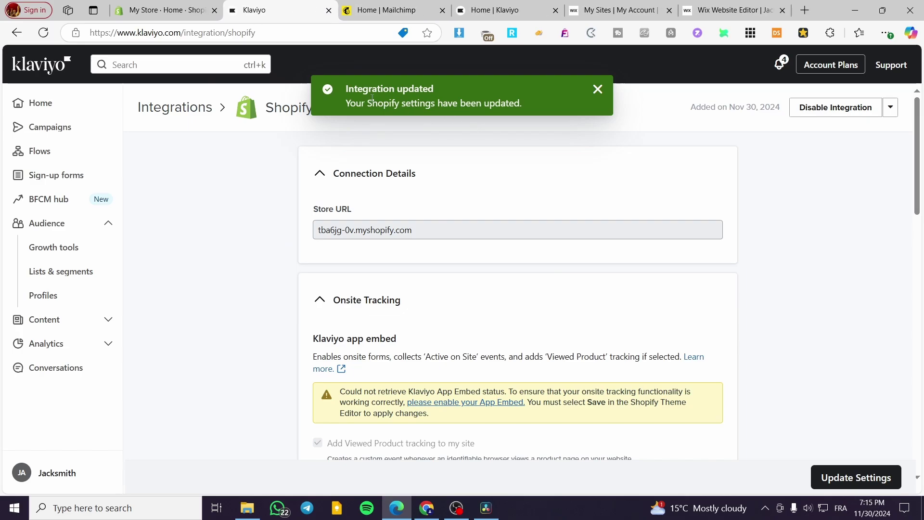
{"action": "left_click", "coordinate": [597, 90]}
Enable the Klaviyo Onsite Javascript app embed in the Shopify theme editor, save it, and return to Klaviyo
{"action": "scroll", "coordinate": [770, 296], "scroll_direction": "down", "scroll_amount": 1}
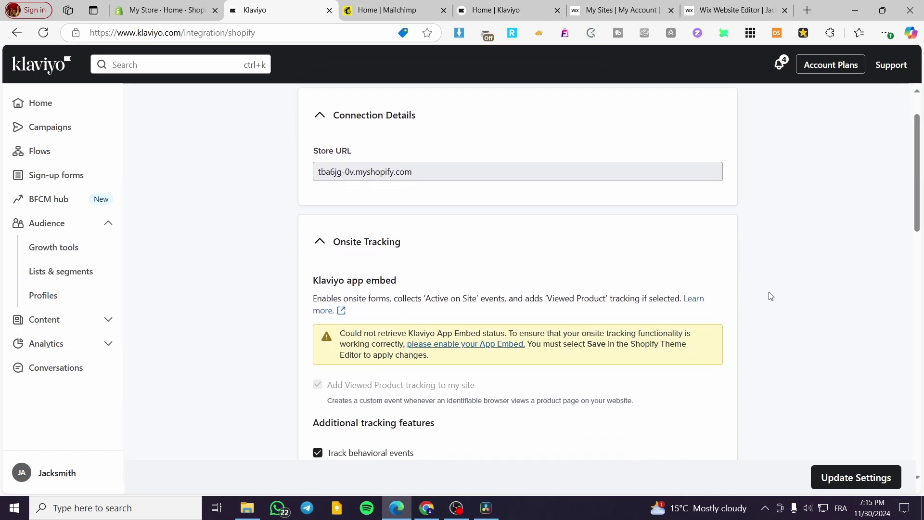
{"action": "left_click", "coordinate": [448, 344]}
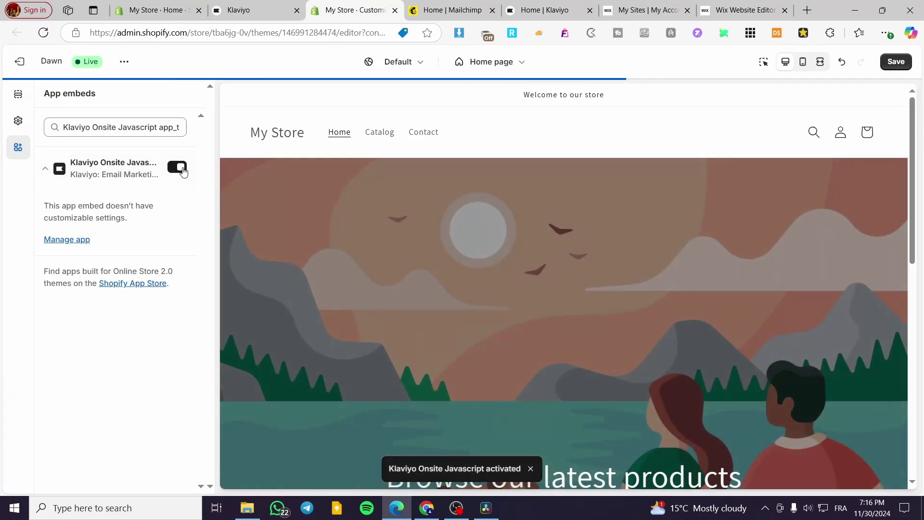
{"action": "left_click", "coordinate": [896, 61]}
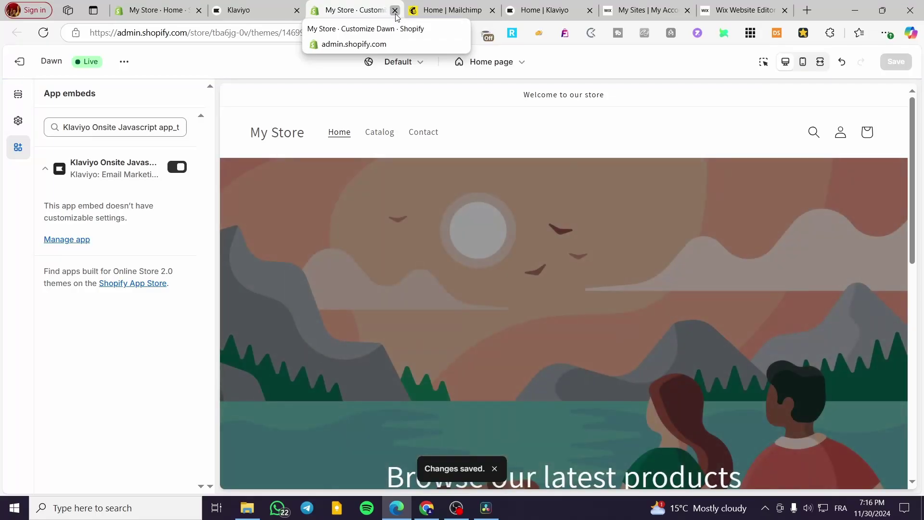
{"action": "left_click", "coordinate": [395, 10]}
Open Klaviyo's sign-up forms and start creating a new form
{"action": "scroll", "coordinate": [450, 275], "scroll_direction": "down", "scroll_amount": 15}
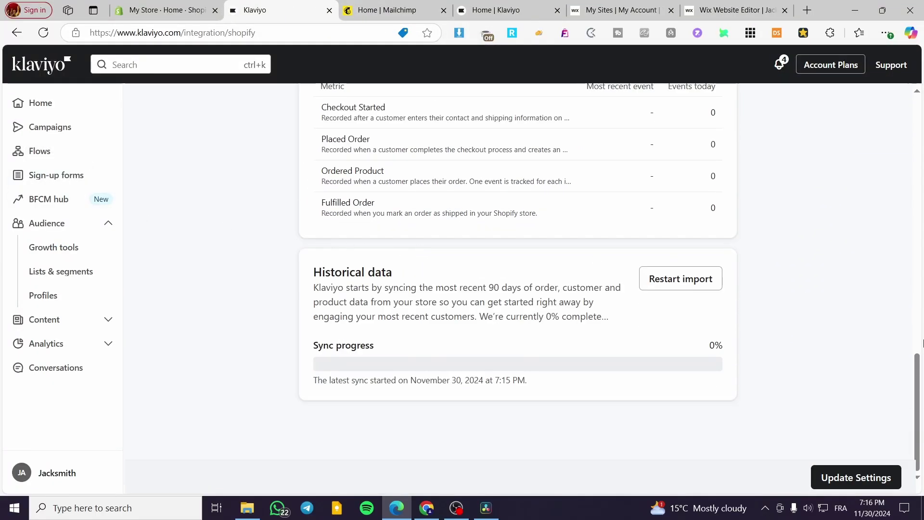
{"action": "scroll", "coordinate": [773, 373], "scroll_direction": "up", "scroll_amount": 15}
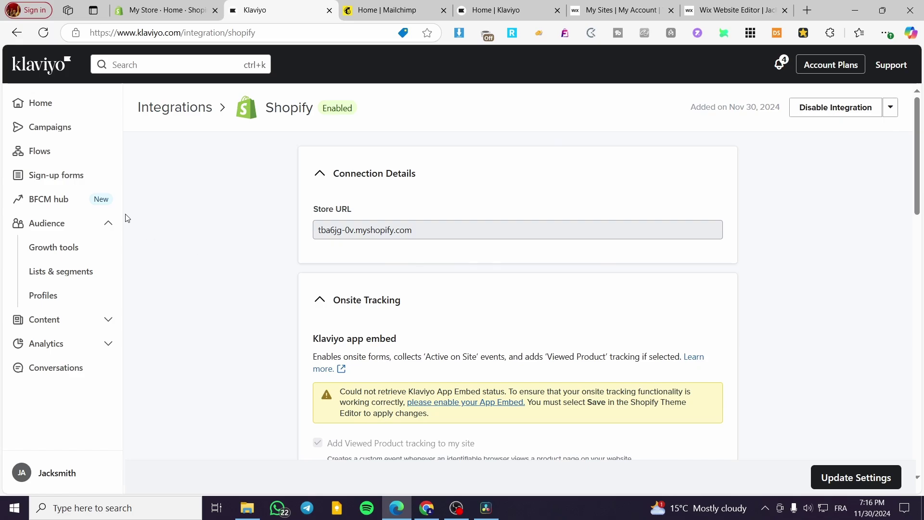
{"action": "left_click", "coordinate": [84, 185]}
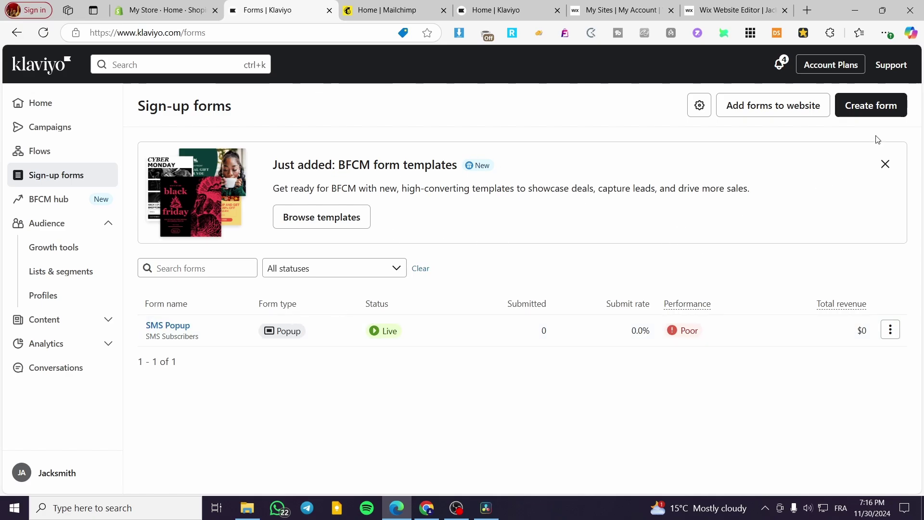
{"action": "left_click", "coordinate": [871, 105]}
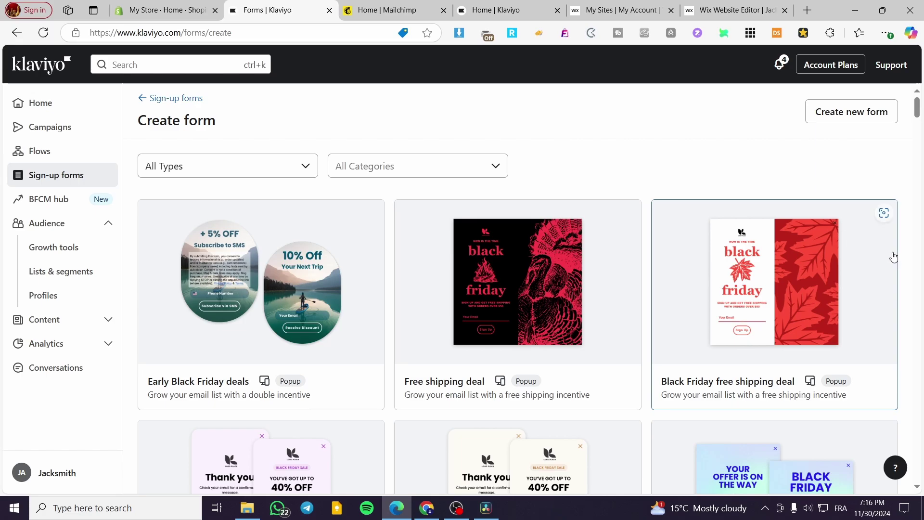
Browse the form templates and choose the Cyber Monday countdown popup
{"action": "scroll", "coordinate": [596, 231], "scroll_direction": "down", "scroll_amount": 4}
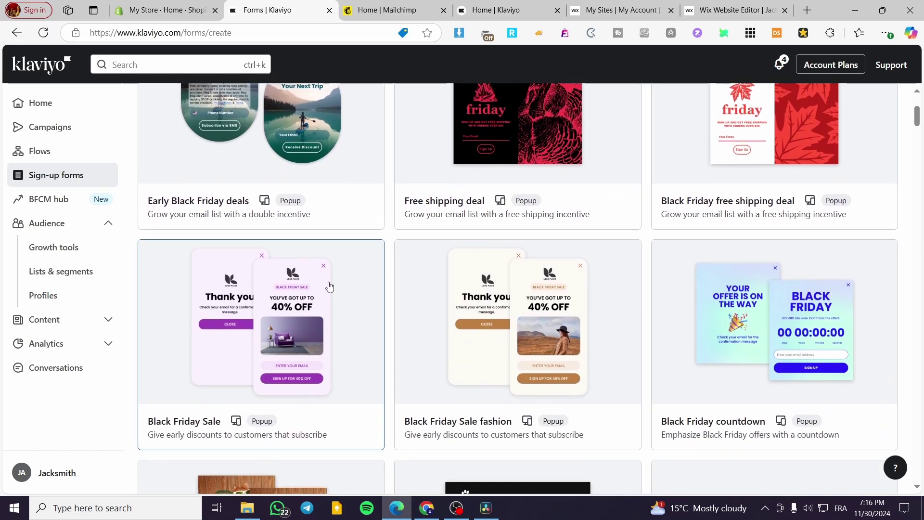
{"action": "scroll", "coordinate": [335, 322], "scroll_direction": "down", "scroll_amount": 6}
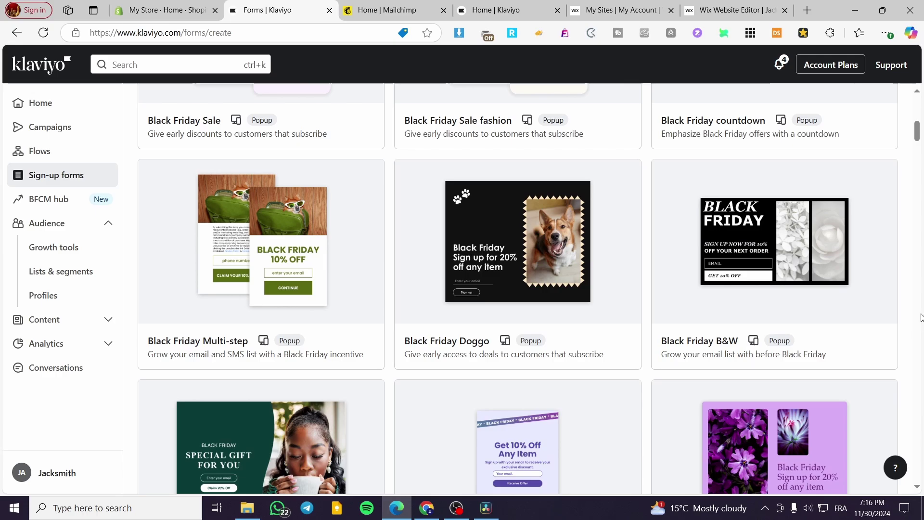
{"action": "scroll", "coordinate": [908, 266], "scroll_direction": "down", "scroll_amount": 3}
{"action": "scroll", "coordinate": [903, 268], "scroll_direction": "down", "scroll_amount": 1}
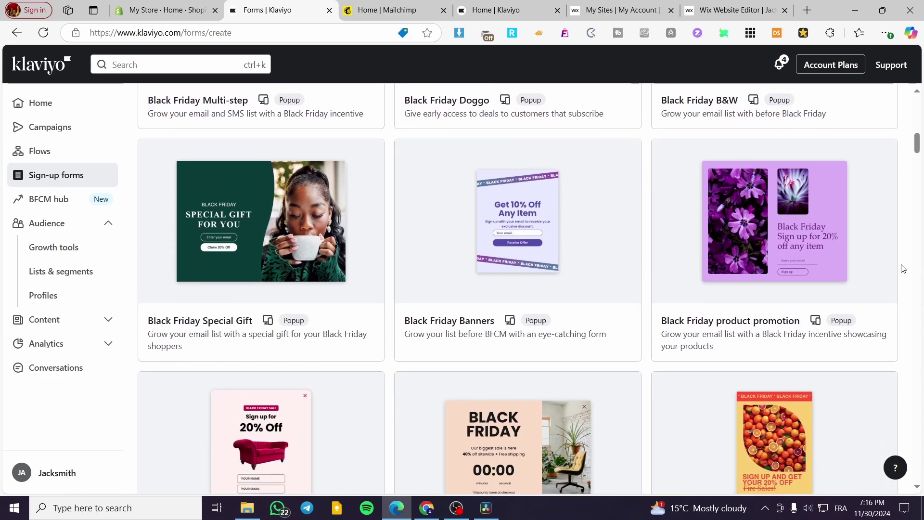
{"action": "scroll", "coordinate": [254, 234], "scroll_direction": "down", "scroll_amount": 5}
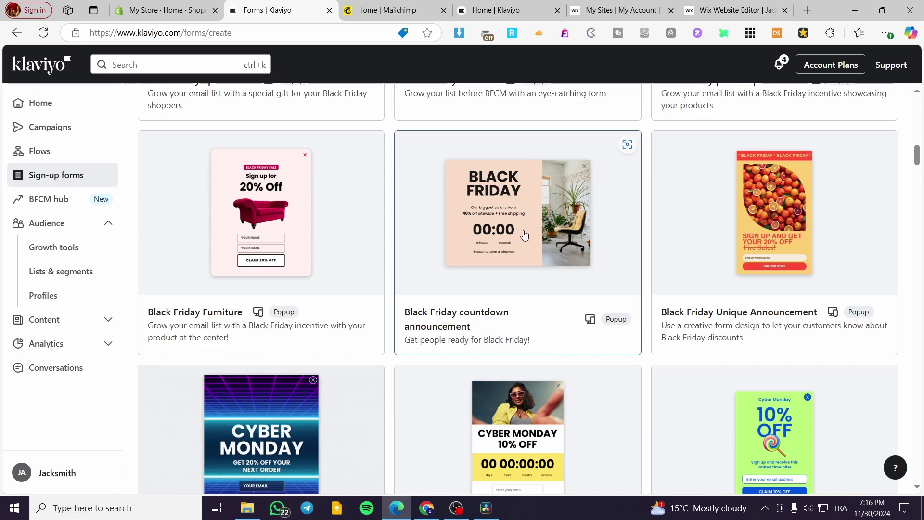
{"action": "scroll", "coordinate": [525, 234], "scroll_direction": "down", "scroll_amount": 5}
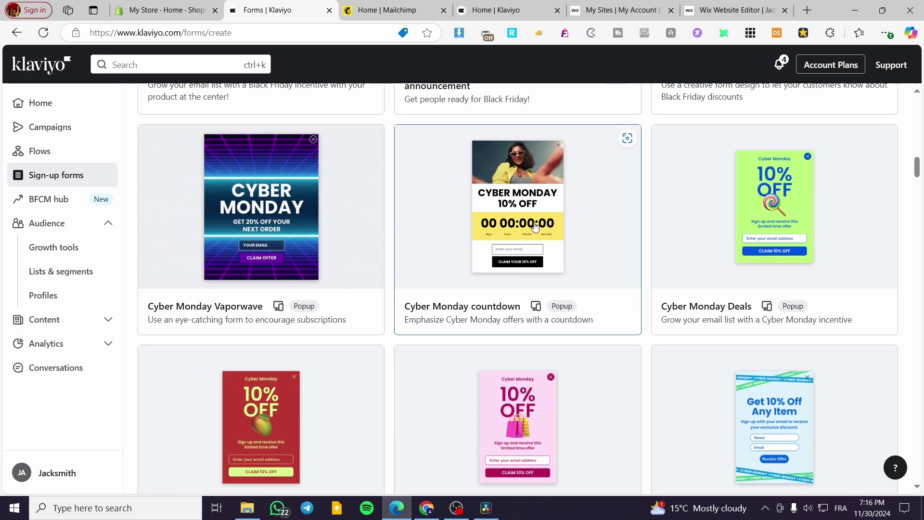
{"action": "scroll", "coordinate": [534, 227], "scroll_direction": "down", "scroll_amount": 5}
{"action": "scroll", "coordinate": [586, 279], "scroll_direction": "up", "scroll_amount": 10}
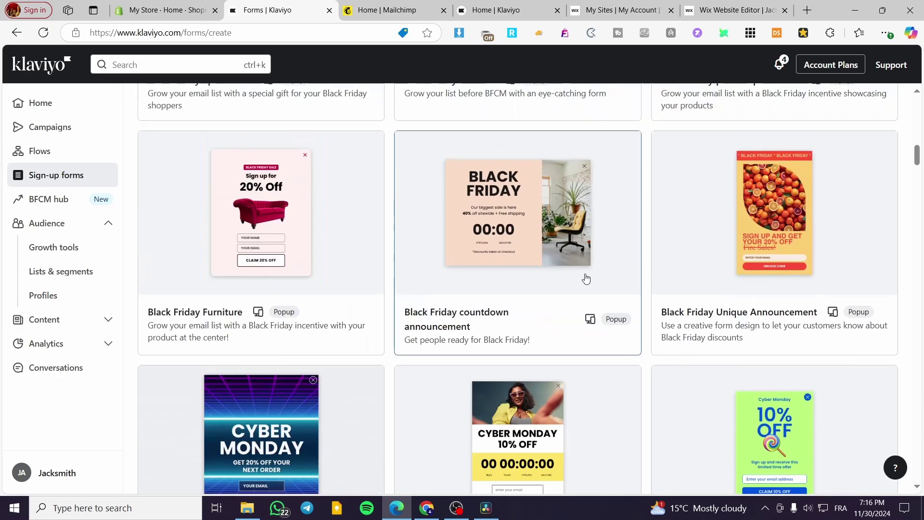
{"action": "scroll", "coordinate": [457, 262], "scroll_direction": "down", "scroll_amount": 5}
{"action": "left_click", "coordinate": [524, 259]}
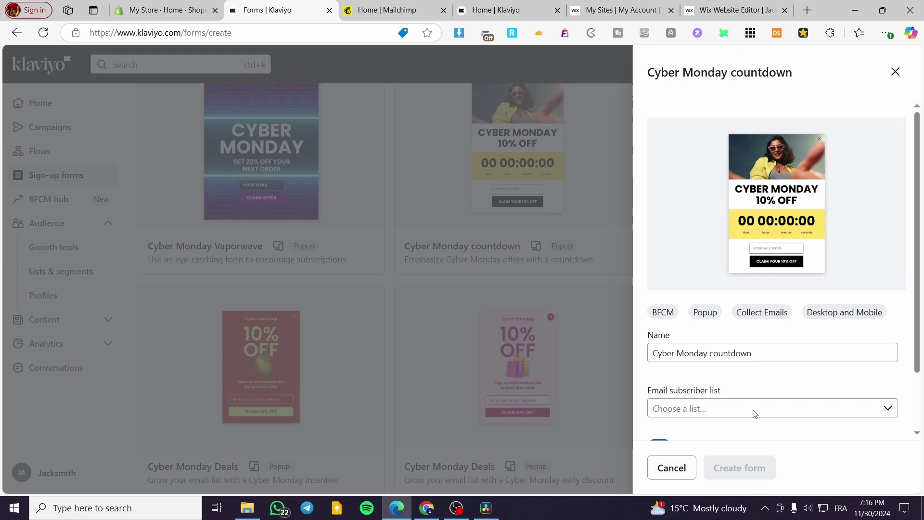
Assign the Newsletter list as the form's email subscriber list and create the form
{"action": "scroll", "coordinate": [754, 414], "scroll_direction": "down", "scroll_amount": 2}
{"action": "left_click", "coordinate": [749, 337]}
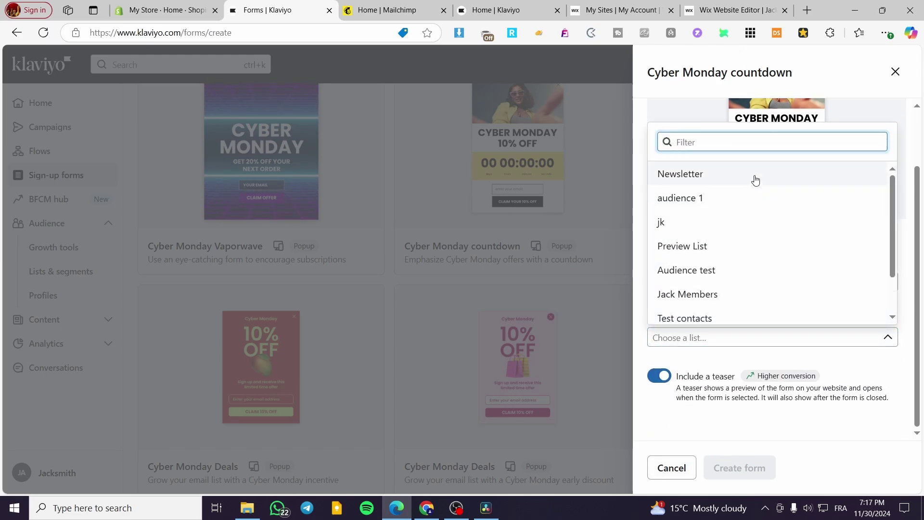
{"action": "left_click", "coordinate": [754, 180]}
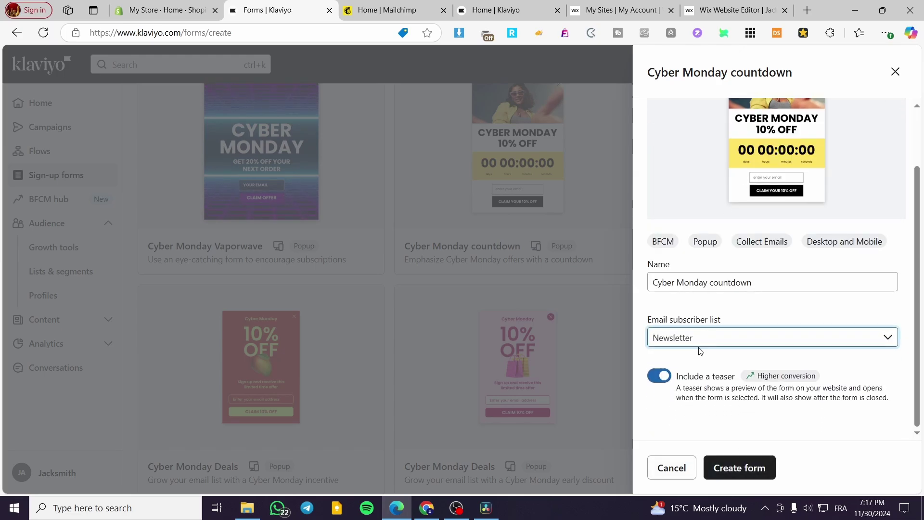
{"action": "left_click", "coordinate": [748, 475]}
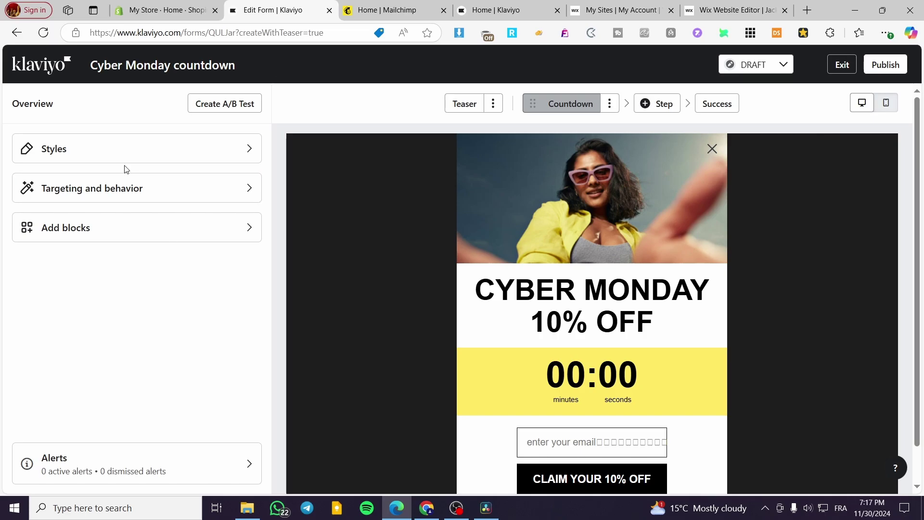
Change the text of the popup's claim button to "Sign Up and get 10% Off"
{"action": "scroll", "coordinate": [648, 397], "scroll_direction": "down", "scroll_amount": 1}
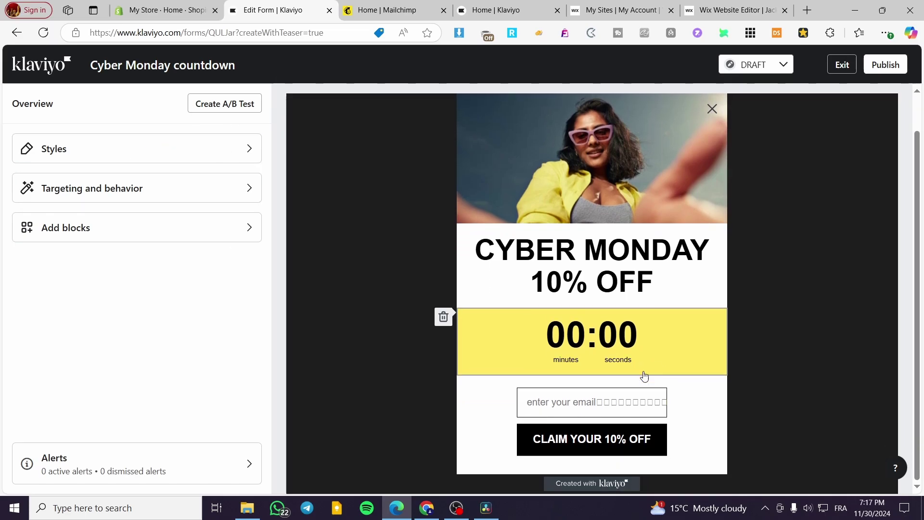
{"action": "left_click", "coordinate": [602, 441]}
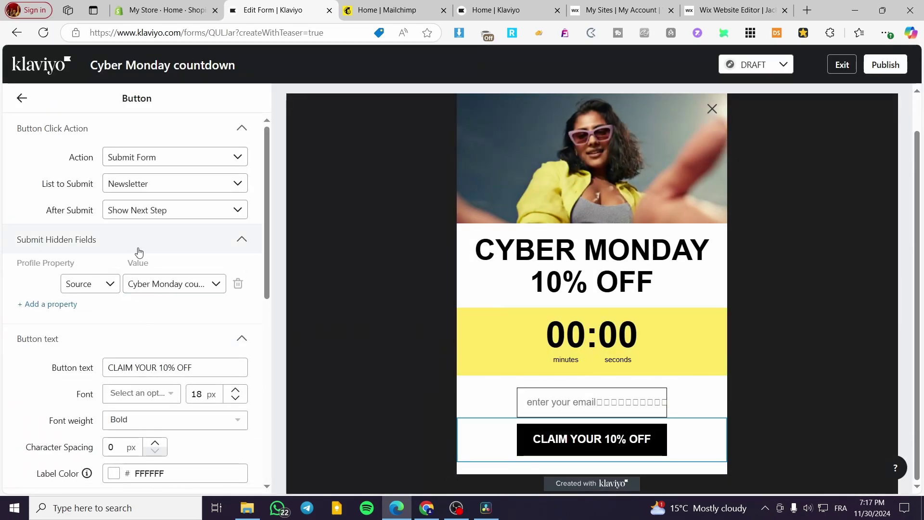
{"action": "left_click_drag", "start_coordinate": [203, 368], "coordinate": [72, 367]}
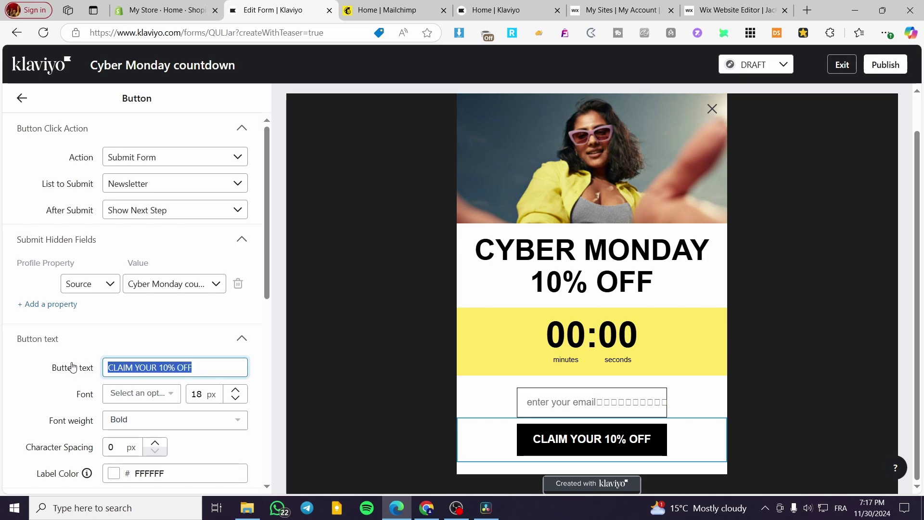
{"action": "type", "text": "S"}
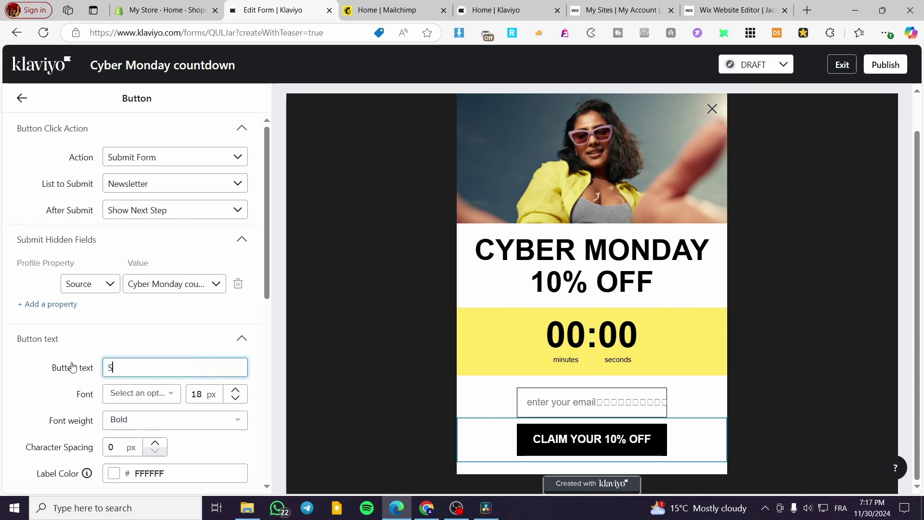
{"action": "type", "text": "ign U"}
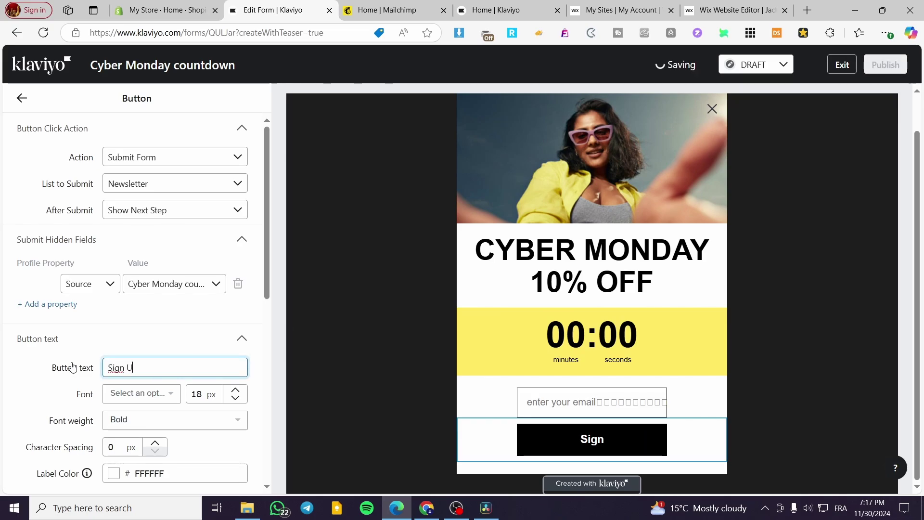
{"action": "type", "text": "p anf"}
{"action": "key", "text": "BackSpace"}
{"action": "type", "text": "d"}
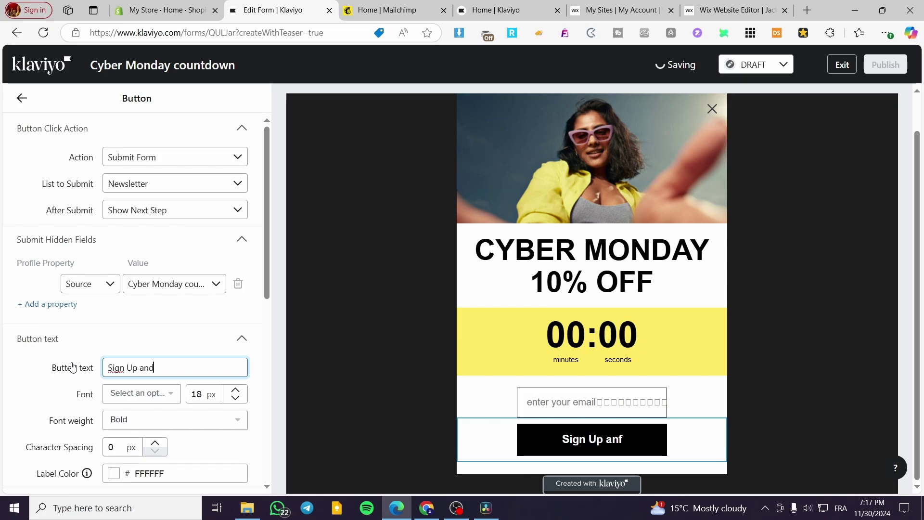
{"action": "type", "text": " get 10"}
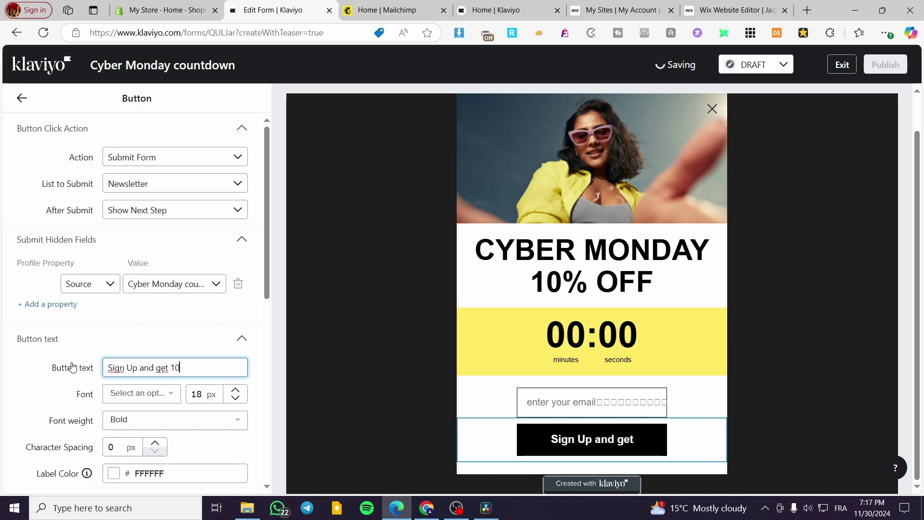
{"action": "type", "text": "% Off"}
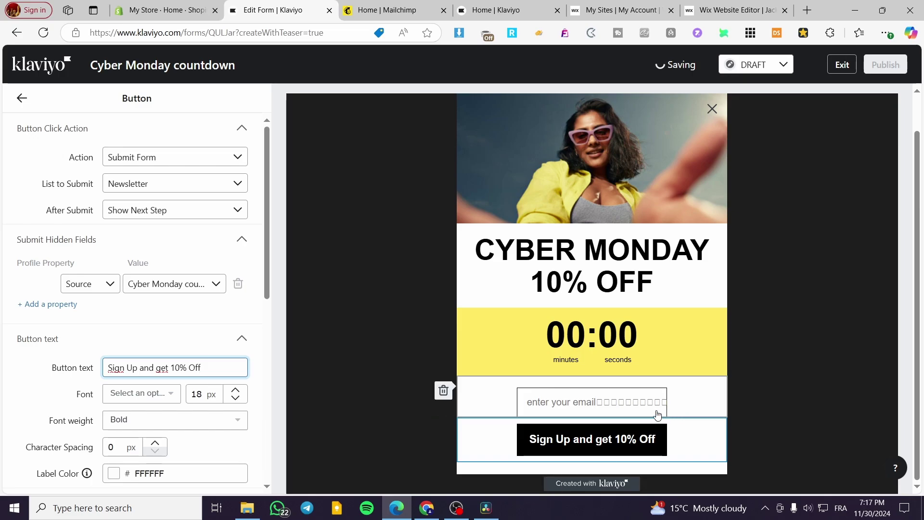
Remove the stray characters after "enter your email" in the popup email field's placeholder text
{"action": "left_click", "coordinate": [594, 404]}
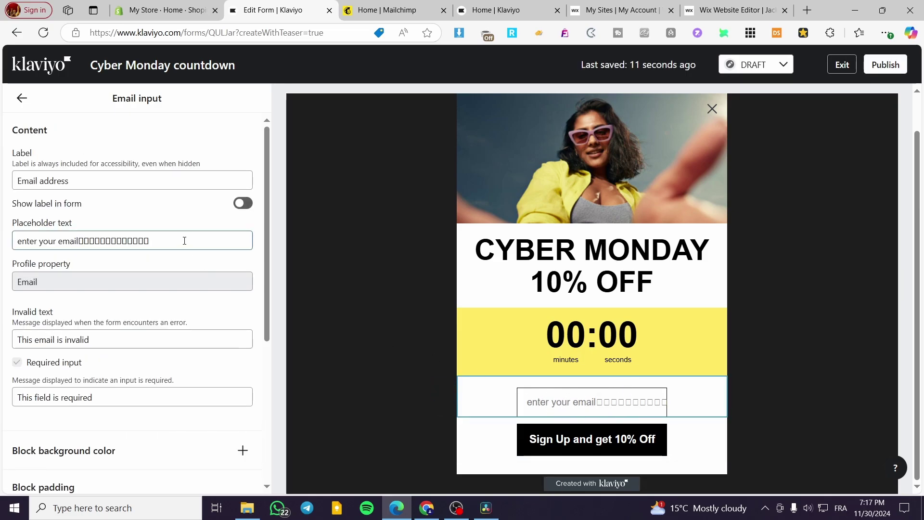
{"action": "left_click_drag", "start_coordinate": [185, 241], "coordinate": [124, 239]}
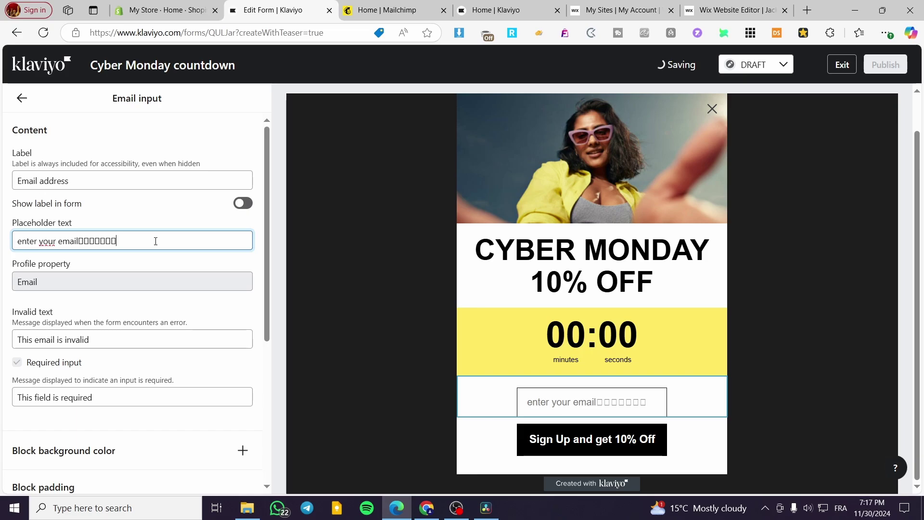
{"action": "key", "text": "BackSpace"}
{"action": "key", "text": "BackSpace"}
{"action": "key", "text": "BackSpace"}
{"action": "key", "text": "BackSpace"}
{"action": "key", "text": "BackSpace"}
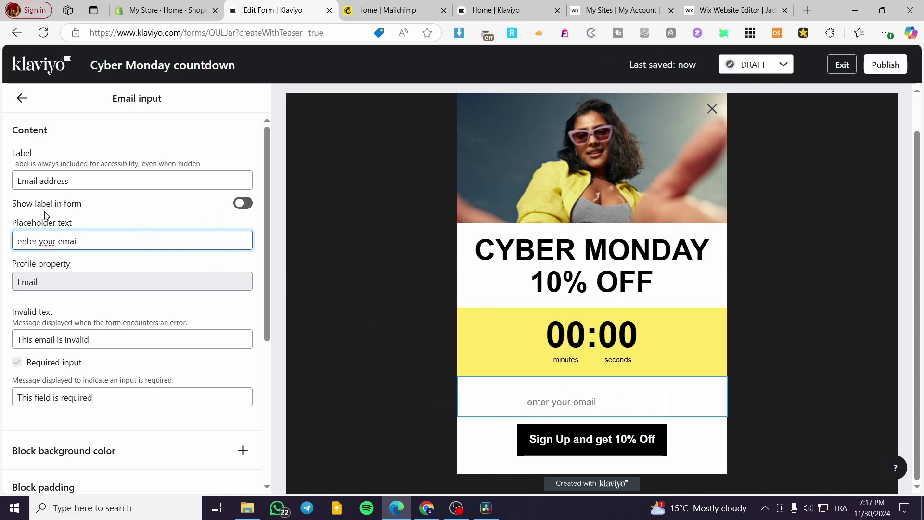
Show the email field's label in the form and replace its placeholder text with "Email"
{"action": "left_click", "coordinate": [250, 208]}
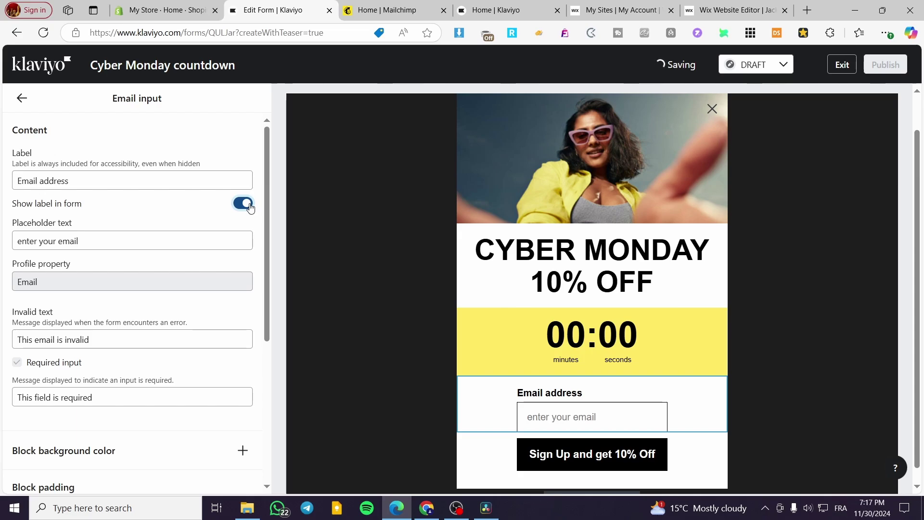
{"action": "left_click_drag", "start_coordinate": [96, 241], "coordinate": [2, 248]}
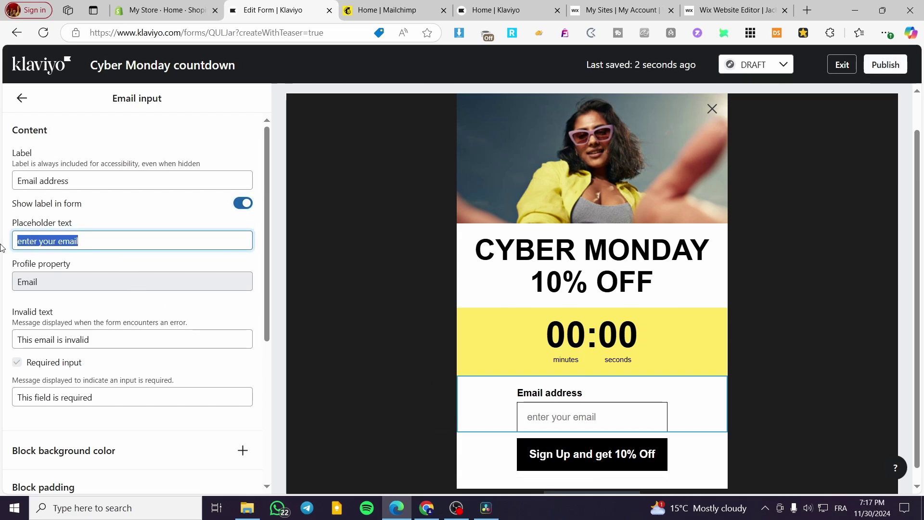
{"action": "key", "text": "BackSpace"}
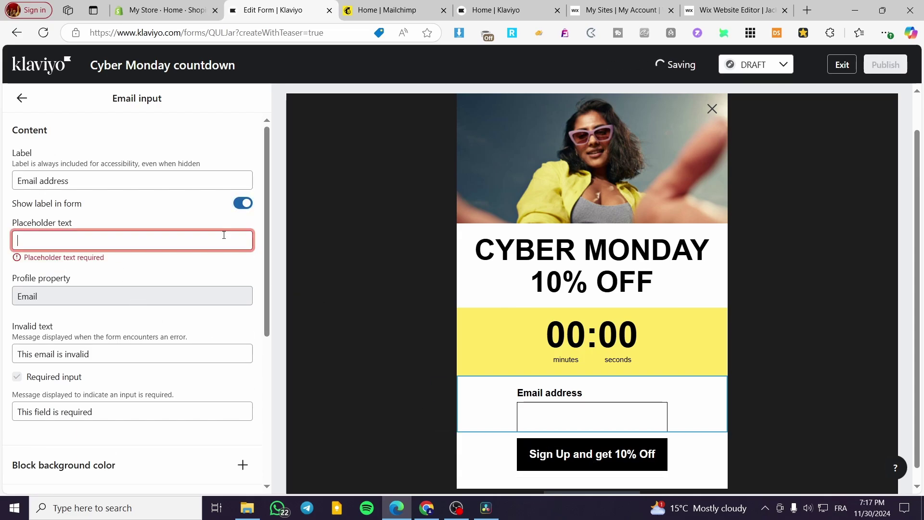
{"action": "left_click", "coordinate": [197, 210]}
{"action": "left_click", "coordinate": [171, 240]}
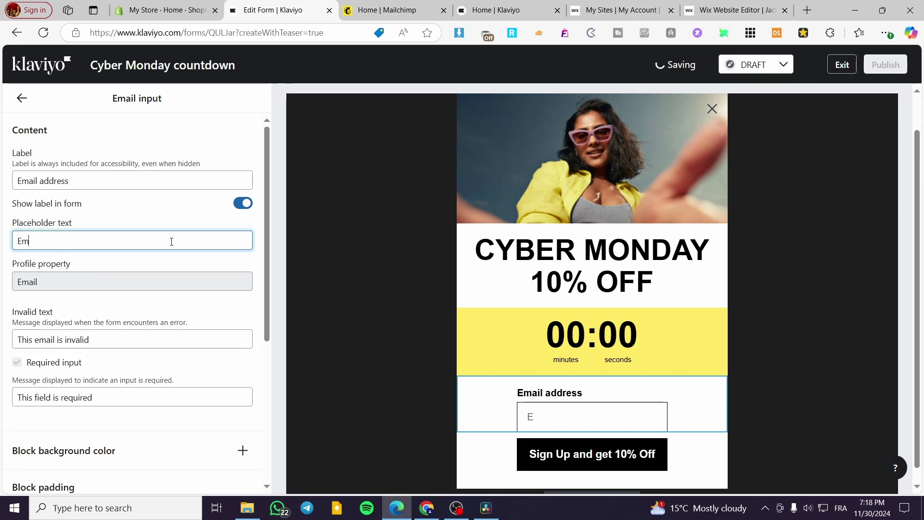
{"action": "type", "text": "Email"}
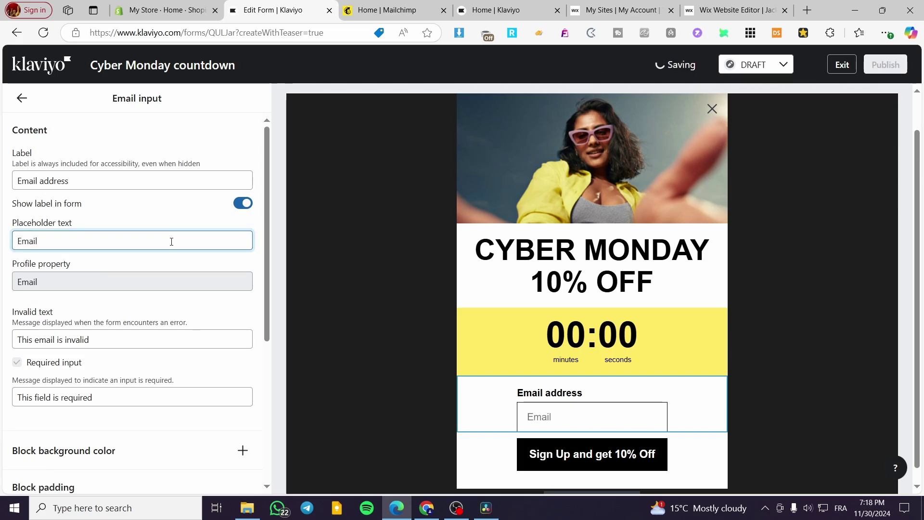
{"action": "left_click", "coordinate": [141, 275]}
{"action": "scroll", "coordinate": [470, 418], "scroll_direction": "down", "scroll_amount": 1}
{"action": "scroll", "coordinate": [116, 375], "scroll_direction": "down", "scroll_amount": 4}
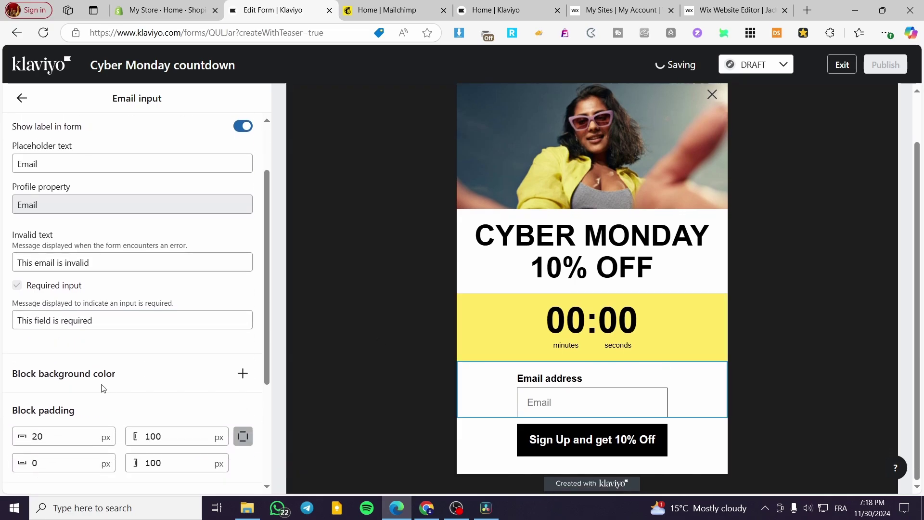
{"action": "scroll", "coordinate": [129, 364], "scroll_direction": "up", "scroll_amount": 4}
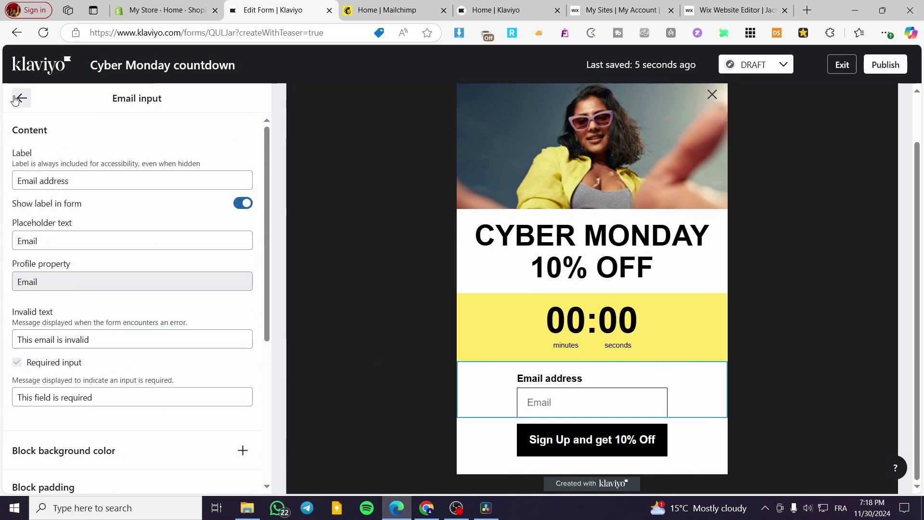
Replace "CYBER MONDAY" in the popup heading with "BLACK FRIDAY" on two lines, keeping the 10% OFF line
{"action": "left_click", "coordinate": [630, 329]}
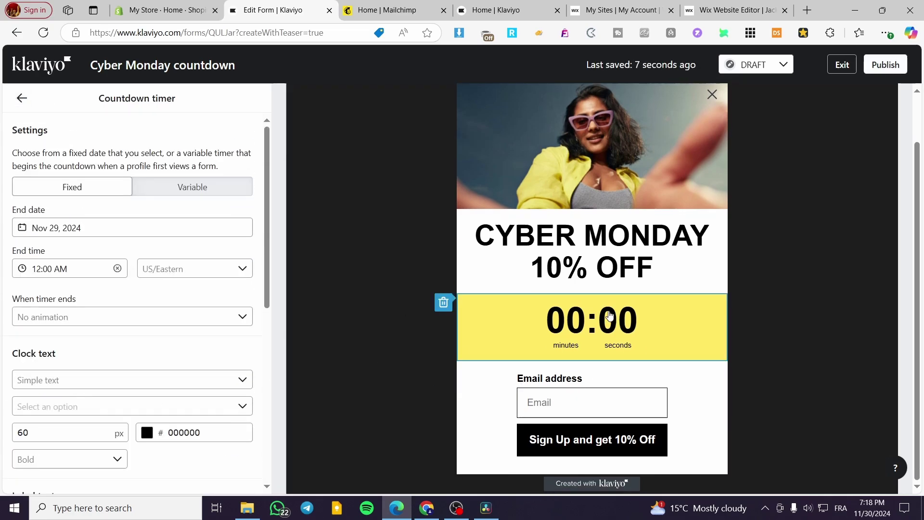
{"action": "left_click", "coordinate": [612, 248]}
{"action": "left_click_drag", "start_coordinate": [199, 257], "coordinate": [62, 214]}
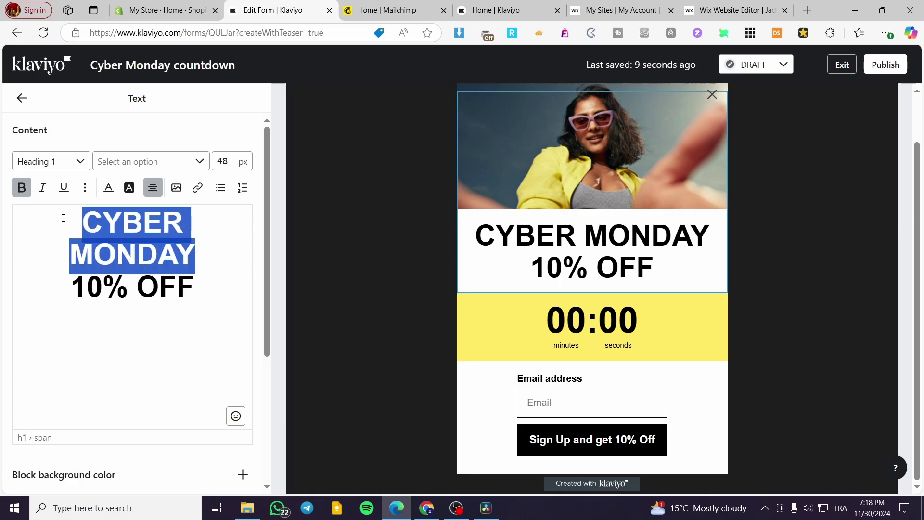
{"action": "type", "text": "Black"}
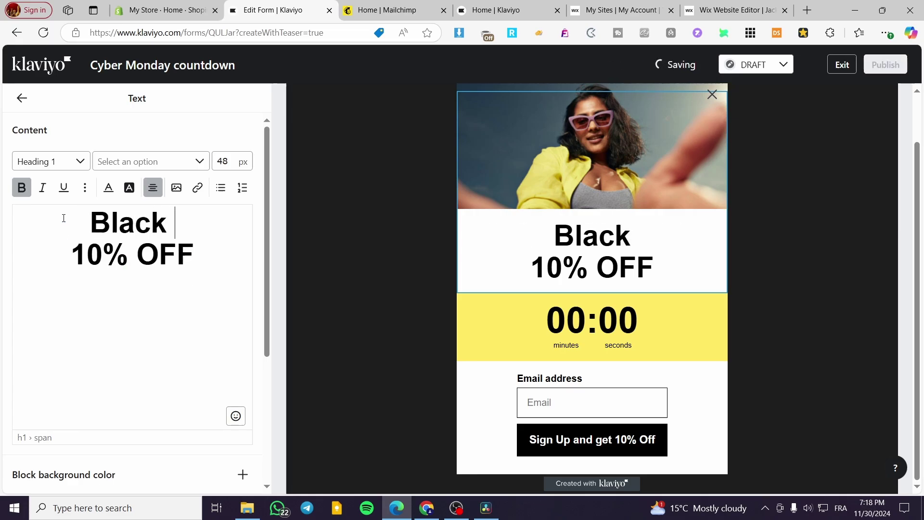
{"action": "key", "text": "Return"}
{"action": "type", "text": "Friday"}
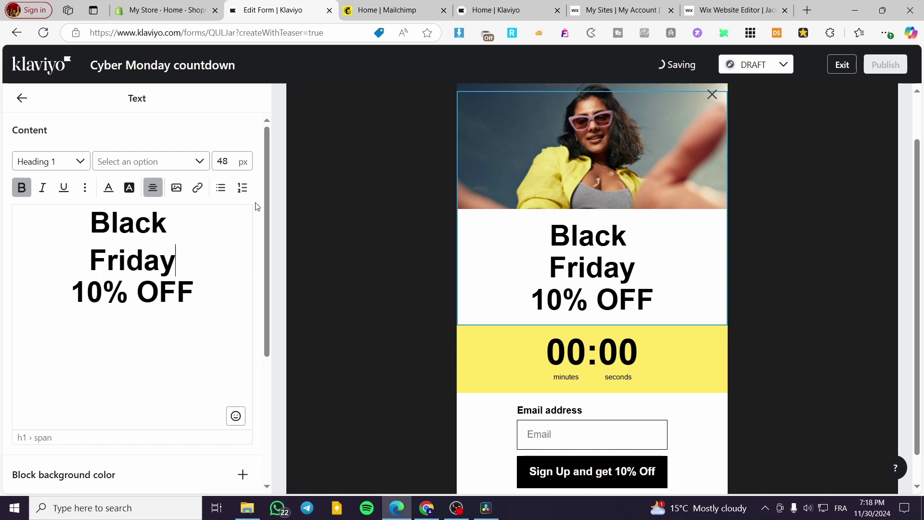
{"action": "left_click_drag", "start_coordinate": [177, 260], "coordinate": [109, 259]}
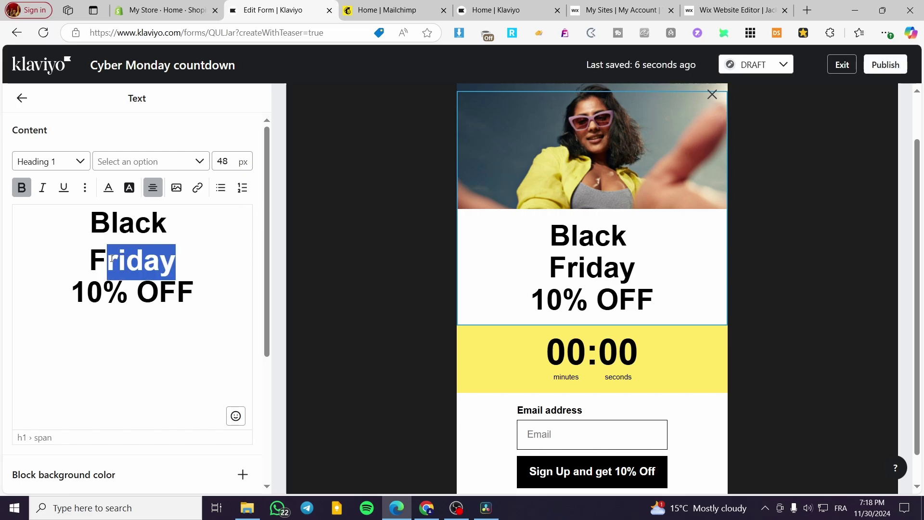
{"action": "type", "text": "RIDAY"}
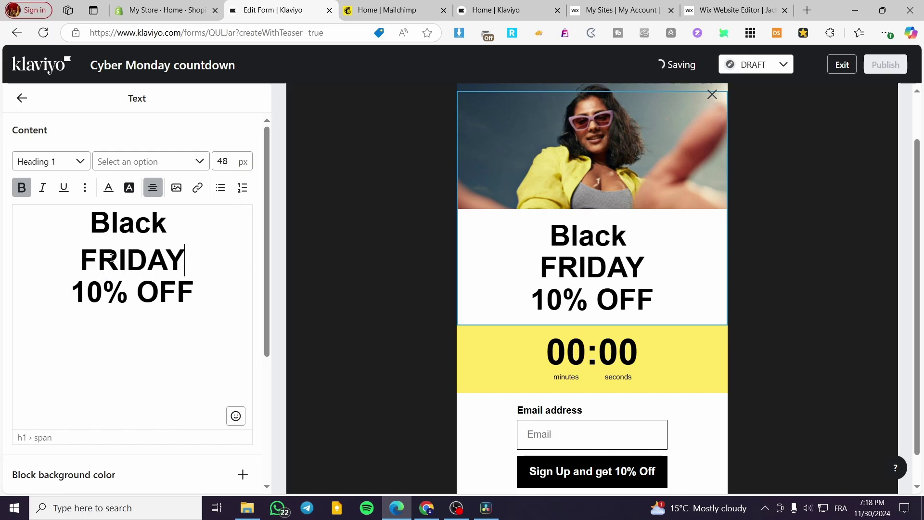
{"action": "left_click_drag", "start_coordinate": [171, 229], "coordinate": [114, 220]}
{"action": "type", "text": "LACK"}
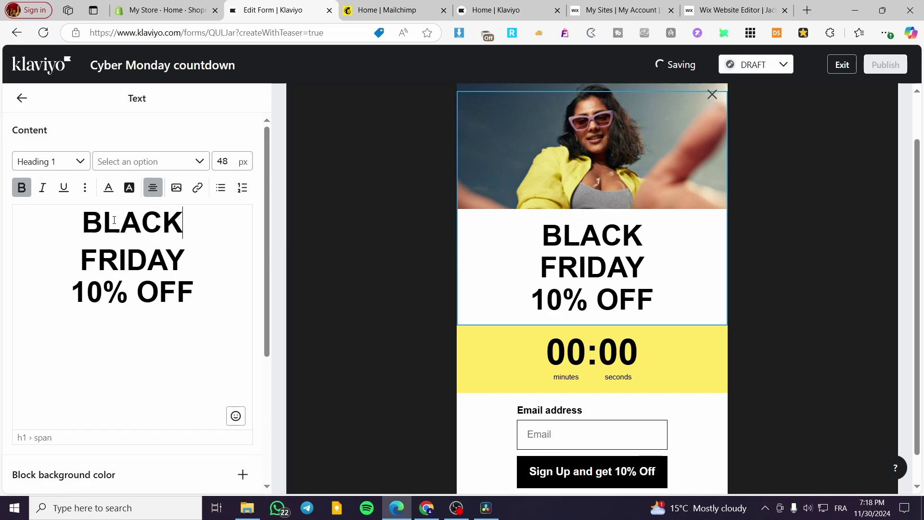
Review the countdown timer's settings, including end date, label format, background color, padding and device visibility
{"action": "left_click", "coordinate": [564, 361]}
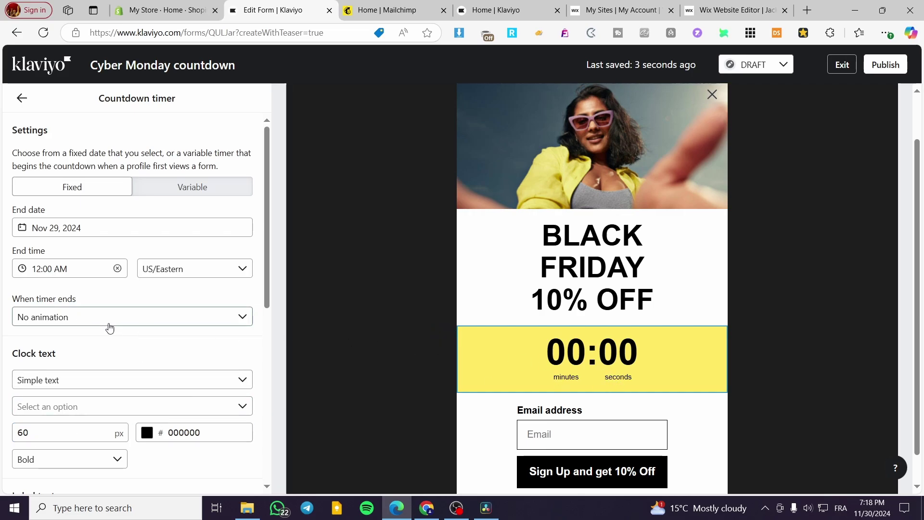
{"action": "scroll", "coordinate": [109, 294], "scroll_direction": "down", "scroll_amount": 8}
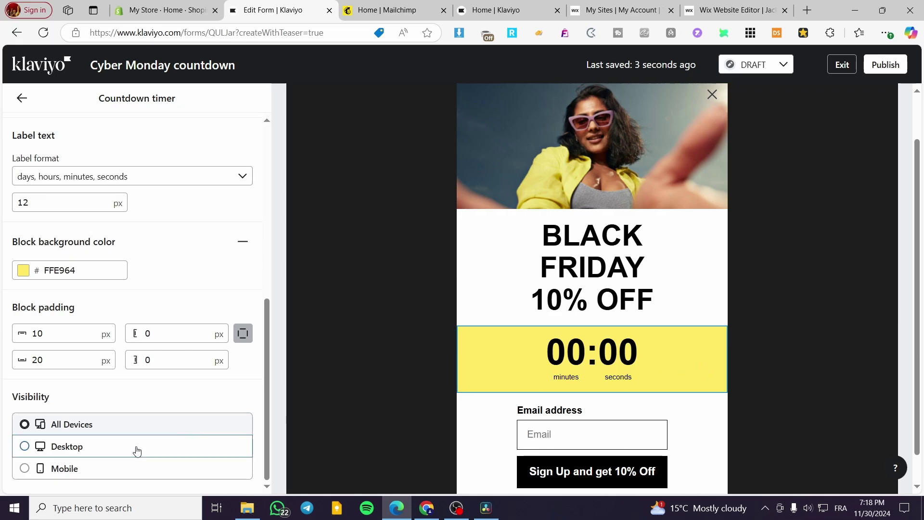
{"action": "scroll", "coordinate": [100, 287], "scroll_direction": "up", "scroll_amount": 1}
{"action": "left_click", "coordinate": [126, 237]}
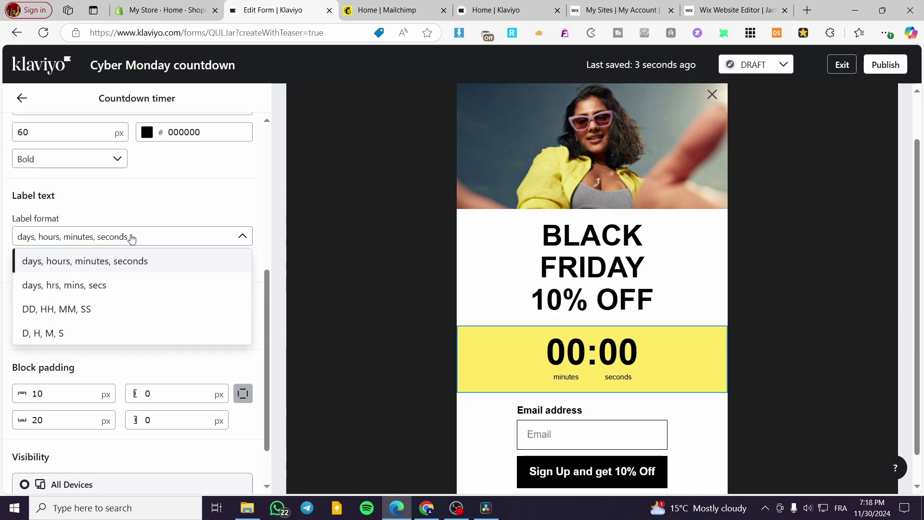
{"action": "left_click", "coordinate": [124, 242]}
{"action": "scroll", "coordinate": [118, 260], "scroll_direction": "up", "scroll_amount": 2}
{"action": "scroll", "coordinate": [77, 378], "scroll_direction": "down", "scroll_amount": 1}
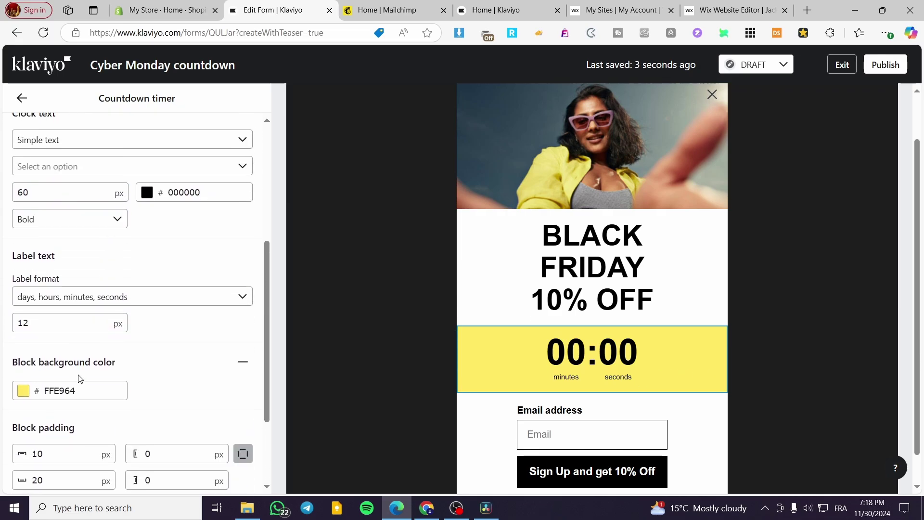
{"action": "scroll", "coordinate": [122, 361], "scroll_direction": "down", "scroll_amount": 2}
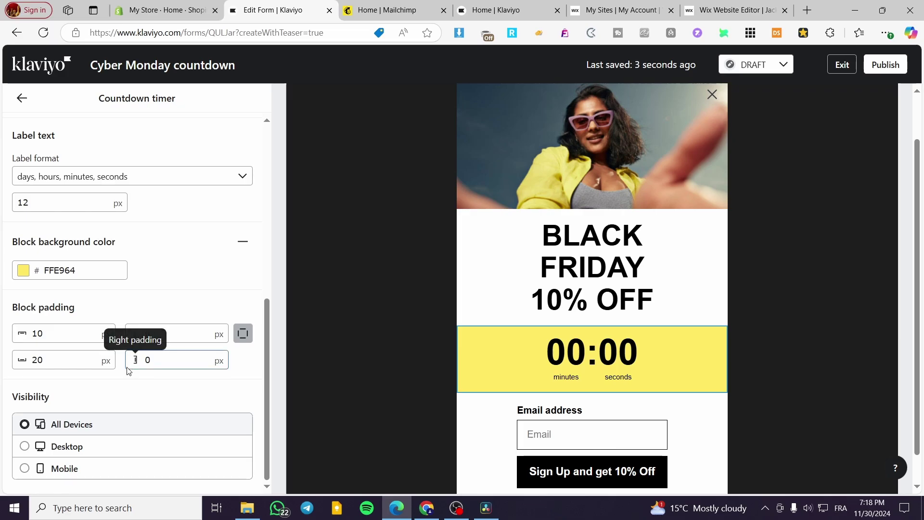
{"action": "scroll", "coordinate": [154, 416], "scroll_direction": "up", "scroll_amount": 6}
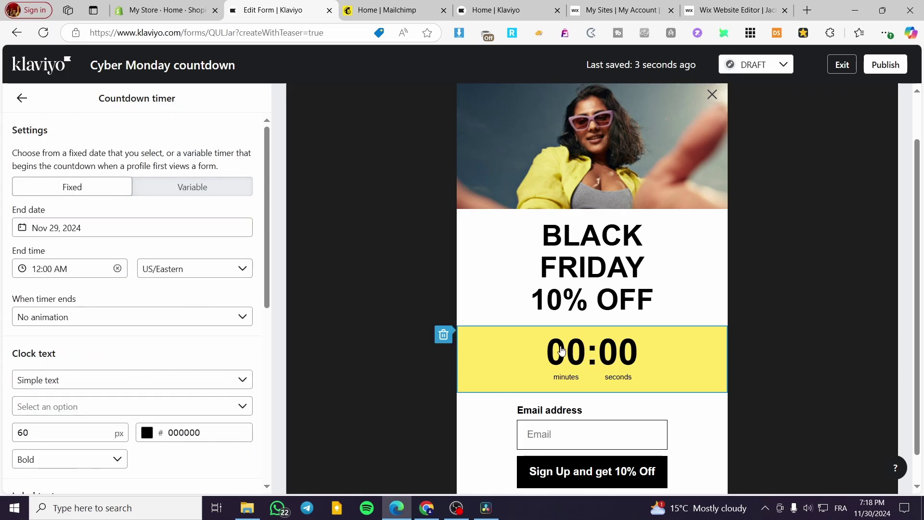
Publish the Cyber Monday countdown form and exit the form editor
{"action": "left_click", "coordinate": [885, 64]}
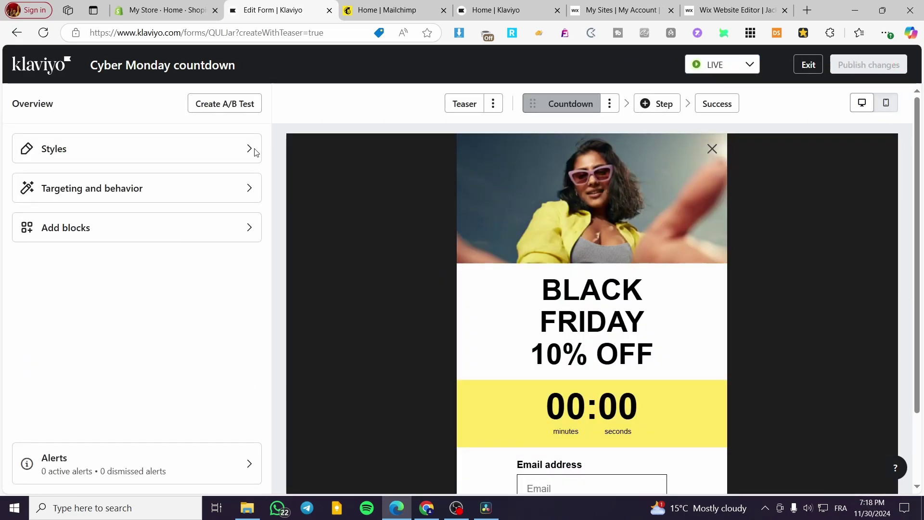
{"action": "left_click", "coordinate": [806, 67]}
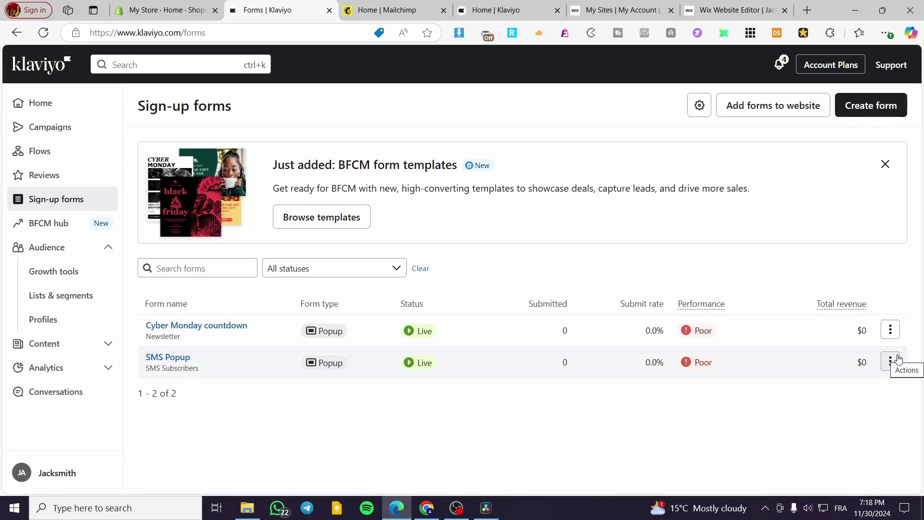
Delete the SMS Popup form from the sign-up forms list
{"action": "left_click", "coordinate": [892, 361]}
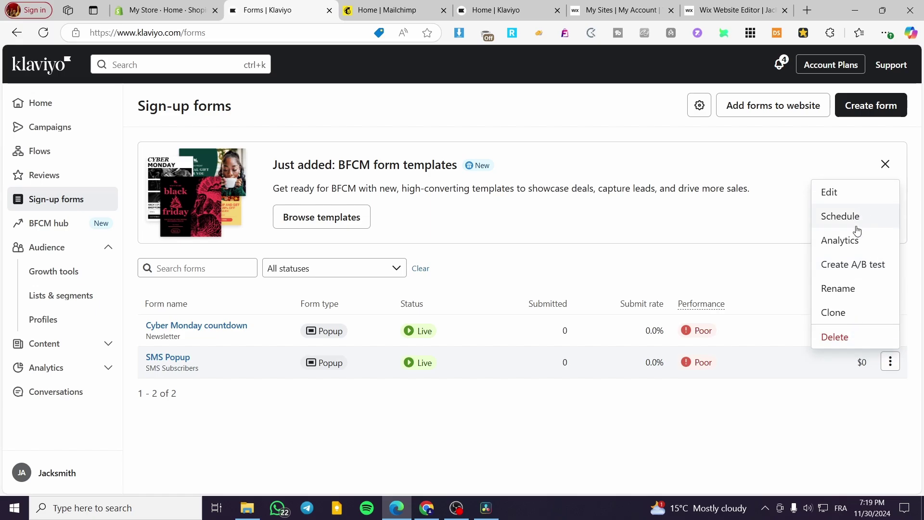
{"action": "left_click", "coordinate": [840, 337]}
{"action": "left_click", "coordinate": [651, 309]}
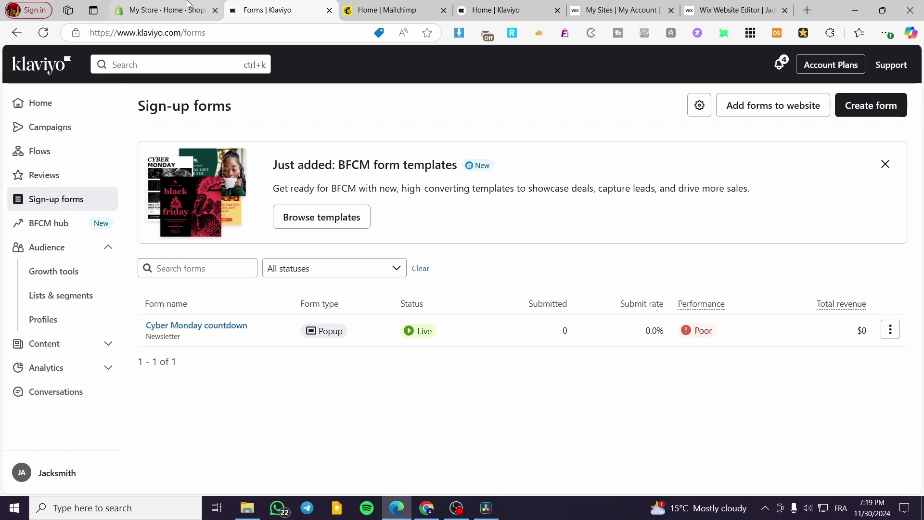
Switch to the Shopify admin and view the live online store to check the popup, then close the popup and the storefront
{"action": "left_click", "coordinate": [163, 10]}
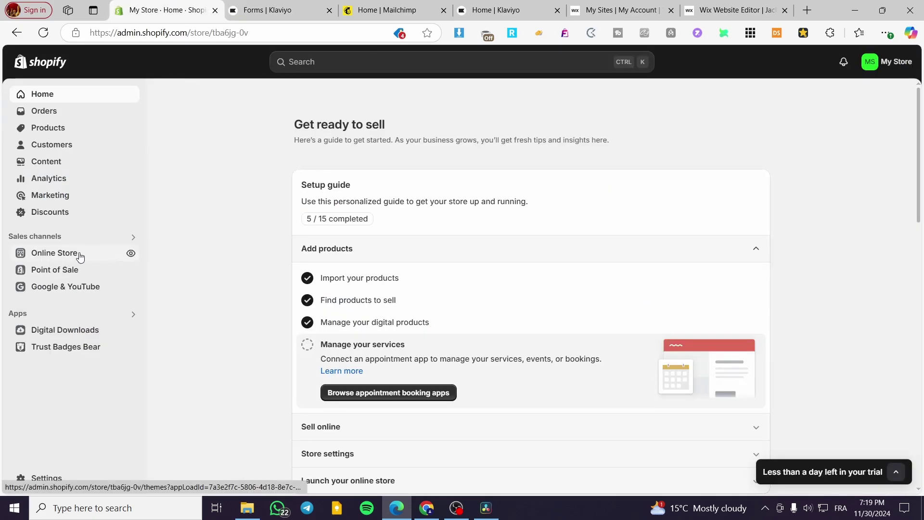
{"action": "left_click", "coordinate": [131, 253]}
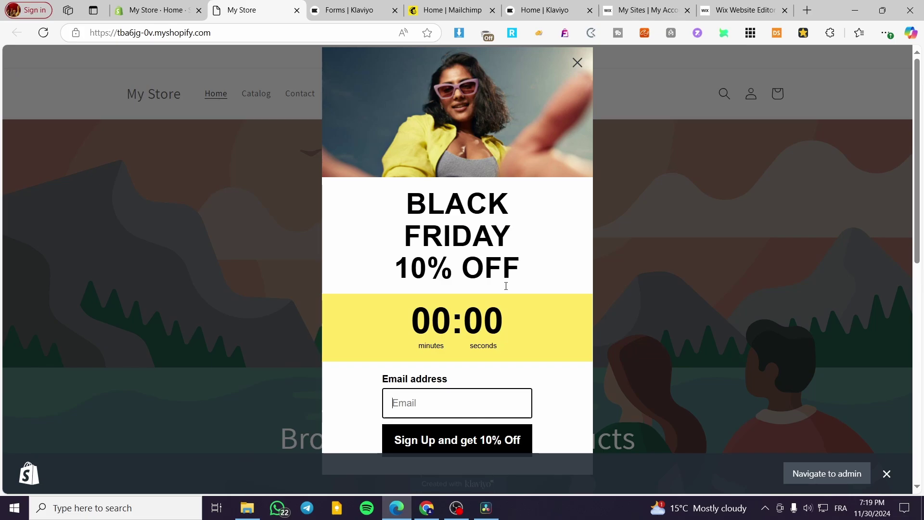
{"action": "left_click", "coordinate": [578, 64]}
{"action": "left_click", "coordinate": [297, 10]}
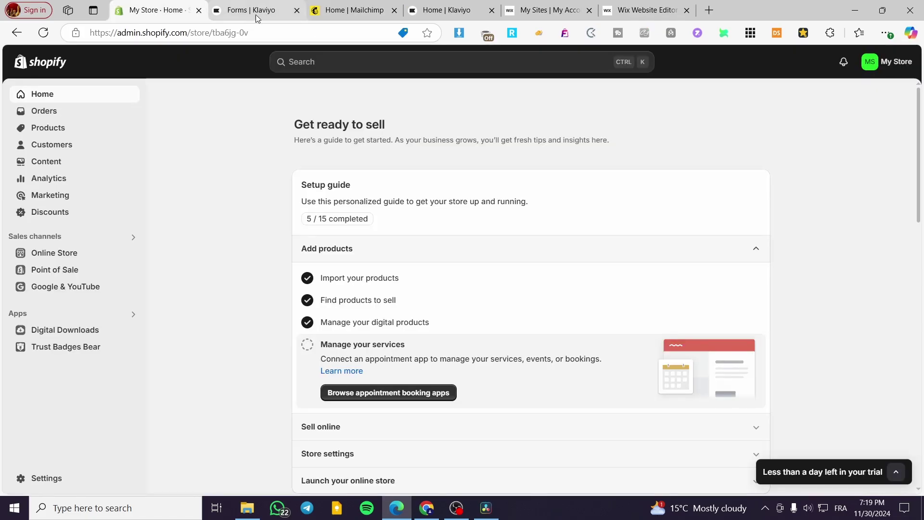
Close both Klaviyo pages and switch to the Mailchimp home page
{"action": "left_click", "coordinate": [296, 10]}
{"action": "left_click", "coordinate": [505, 12]}
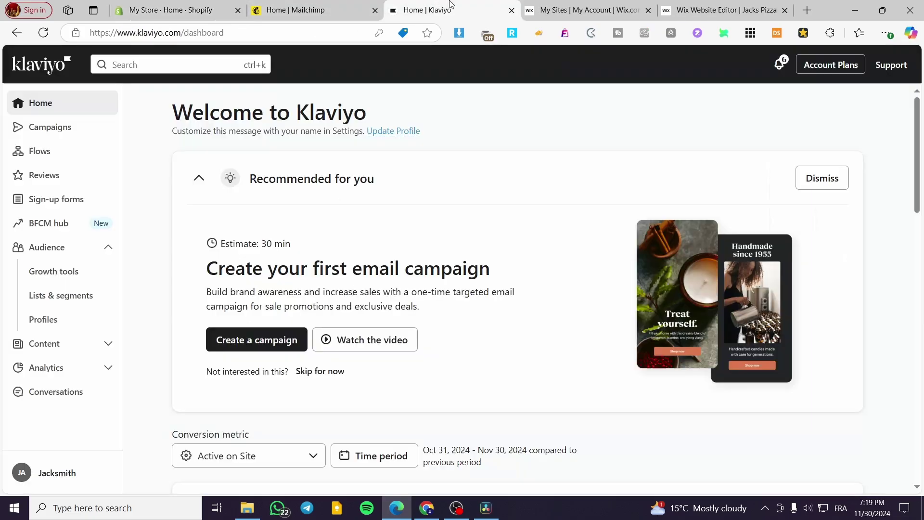
{"action": "left_click", "coordinate": [511, 10]}
{"action": "left_click", "coordinate": [299, 10]}
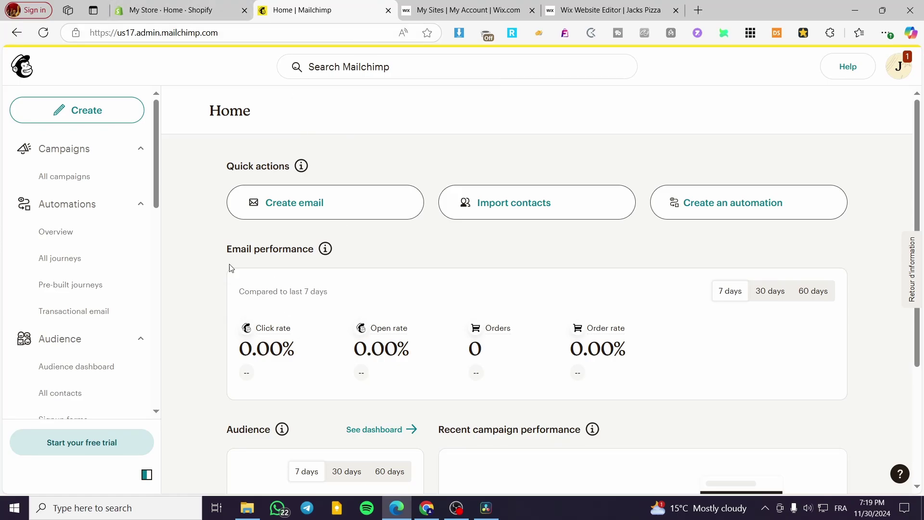
Switch to the Shopify admin, search for "mailchimp" and open the Mailchimp: Email & SMS app listing
{"action": "left_click", "coordinate": [200, 7]}
{"action": "left_click", "coordinate": [334, 65]}
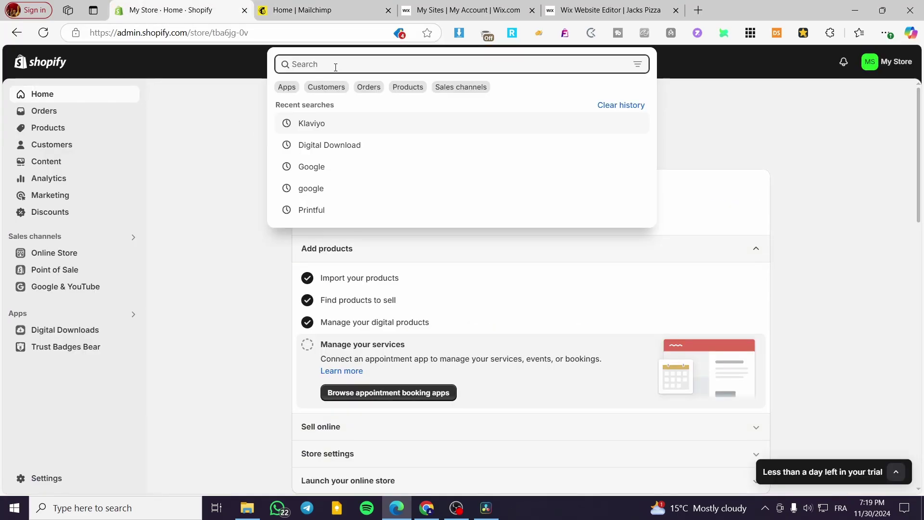
{"action": "type", "text": "Mailchimp"}
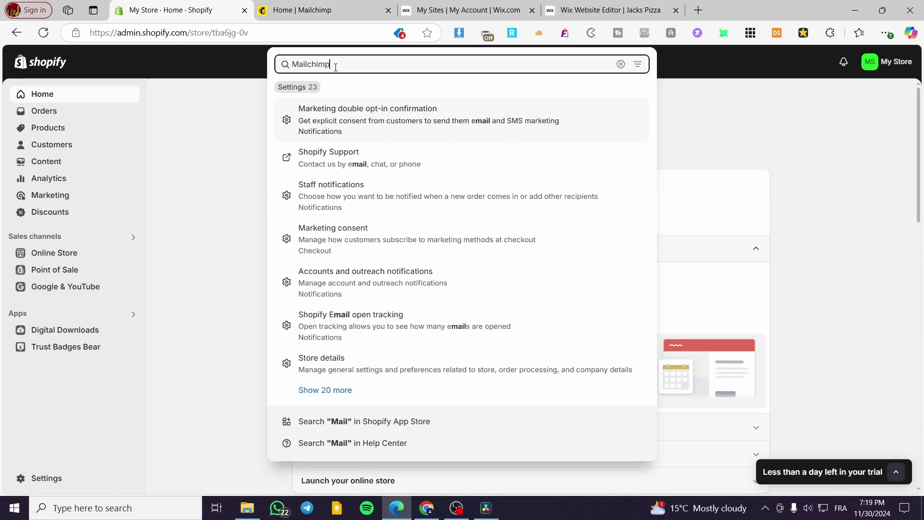
{"action": "key", "text": "Return"}
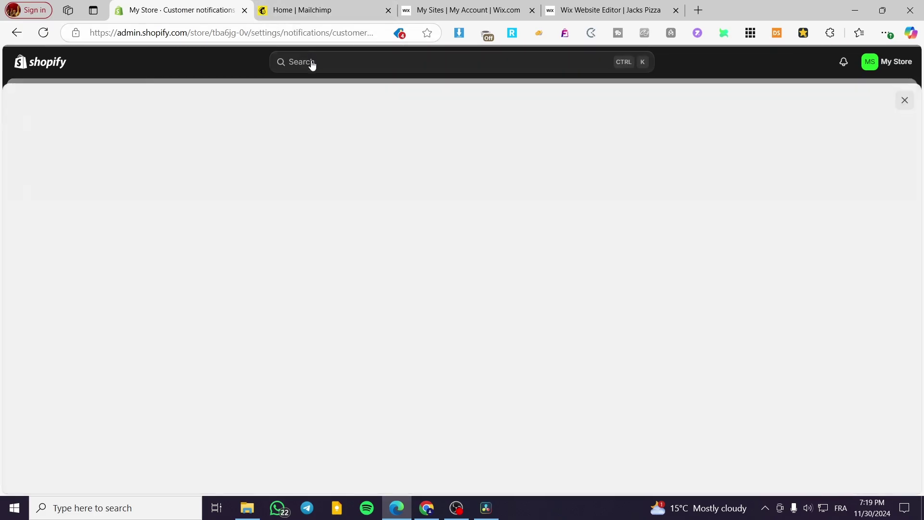
{"action": "left_click", "coordinate": [310, 62]}
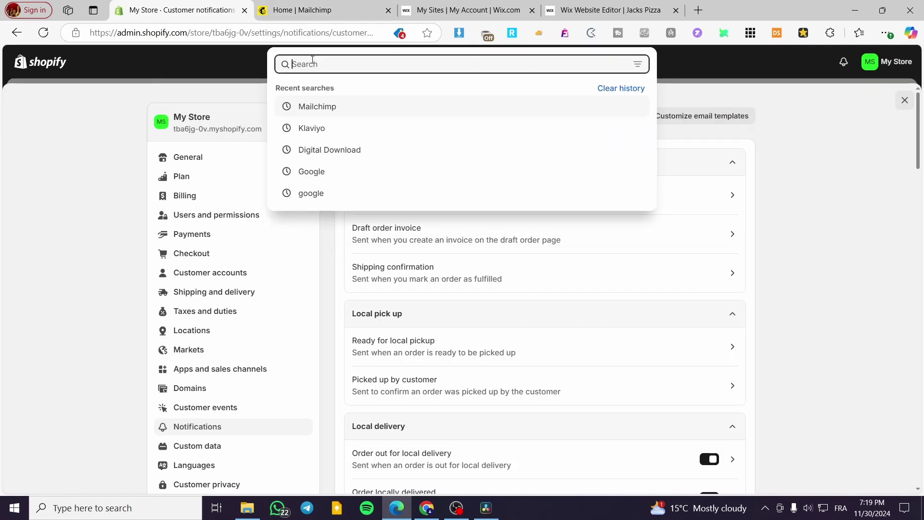
{"action": "type", "text": "mailchimp"}
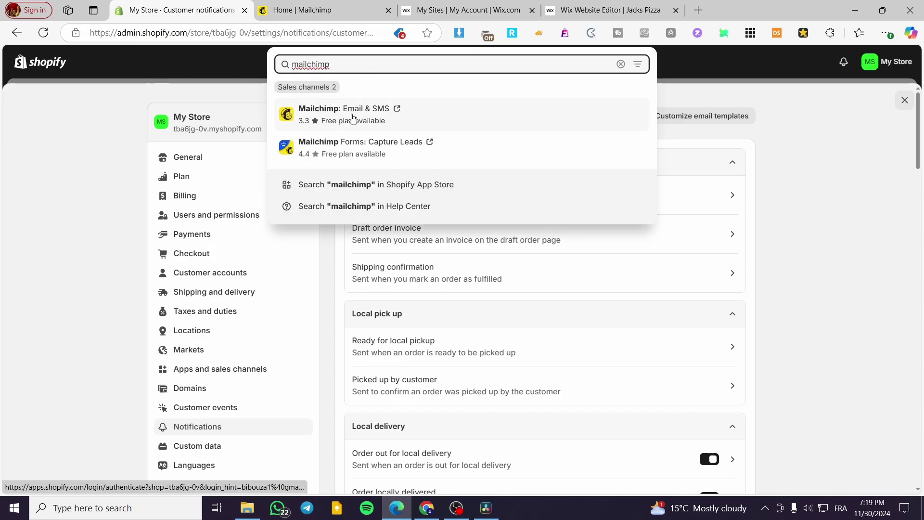
{"action": "left_click", "coordinate": [351, 118]}
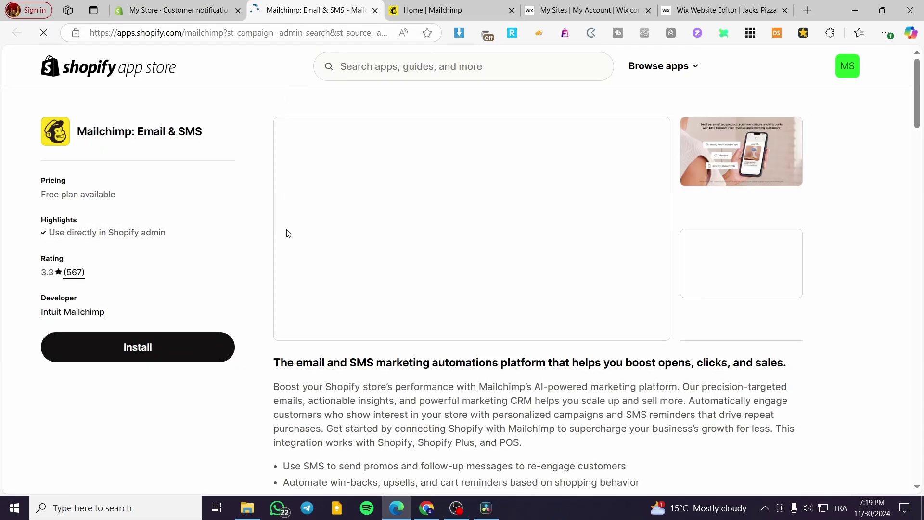
Install the Mailchimp: Email & SMS app, close its app store listing and pin the app in the Shopify admin
{"action": "left_click", "coordinate": [146, 352]}
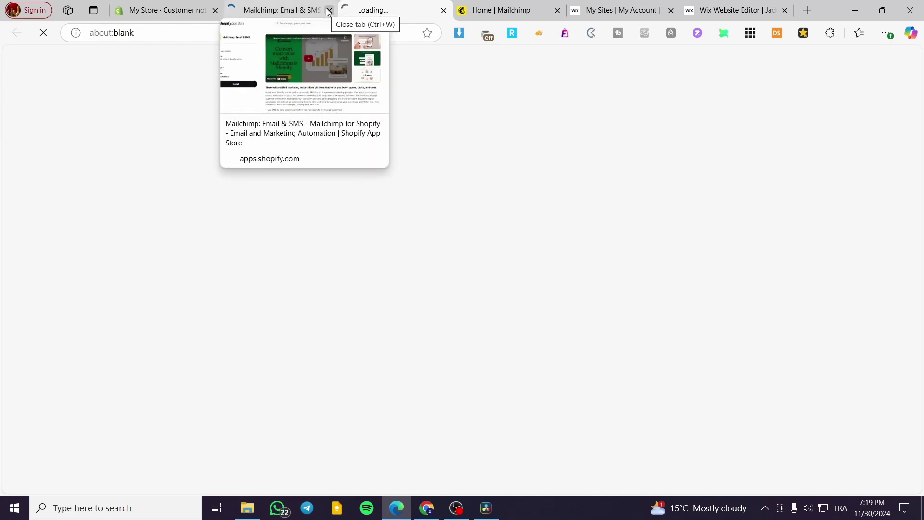
{"action": "left_click", "coordinate": [292, 14]}
{"action": "left_click", "coordinate": [329, 10]}
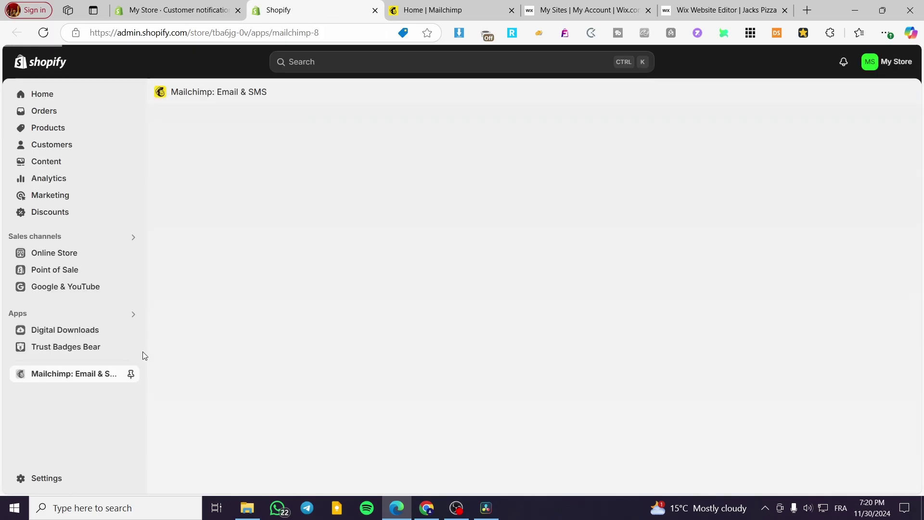
{"action": "left_click", "coordinate": [130, 374]}
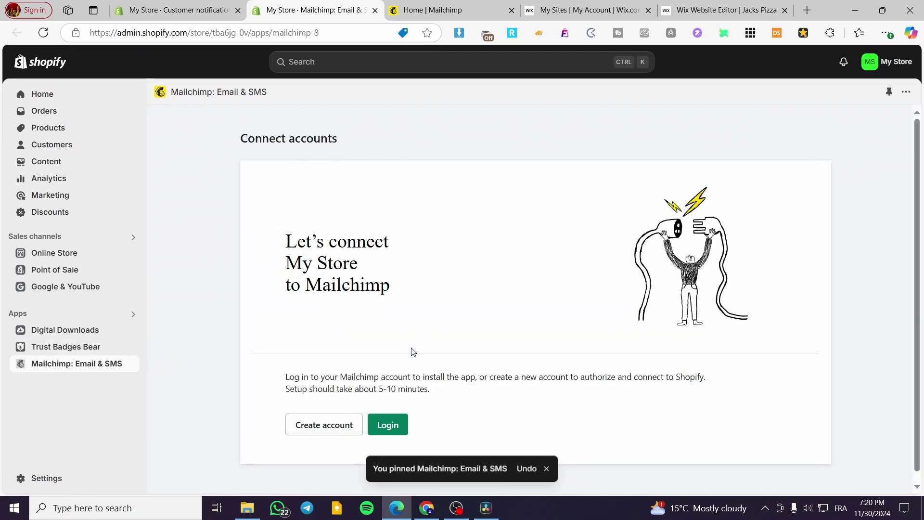
Log in to the existing Mailchimp account from the app and allow Mailchimp for Shopify to access it
{"action": "left_click", "coordinate": [395, 432]}
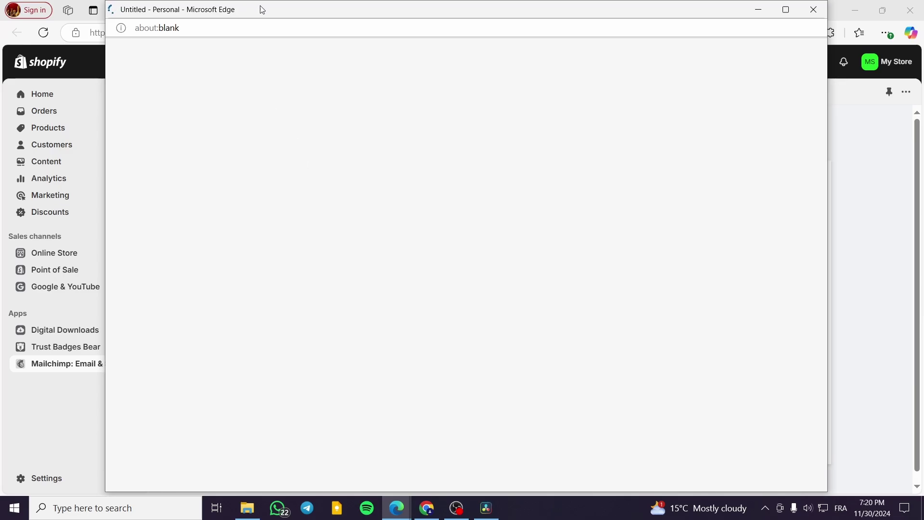
{"action": "left_click_drag", "start_coordinate": [263, 9], "coordinate": [268, 45]}
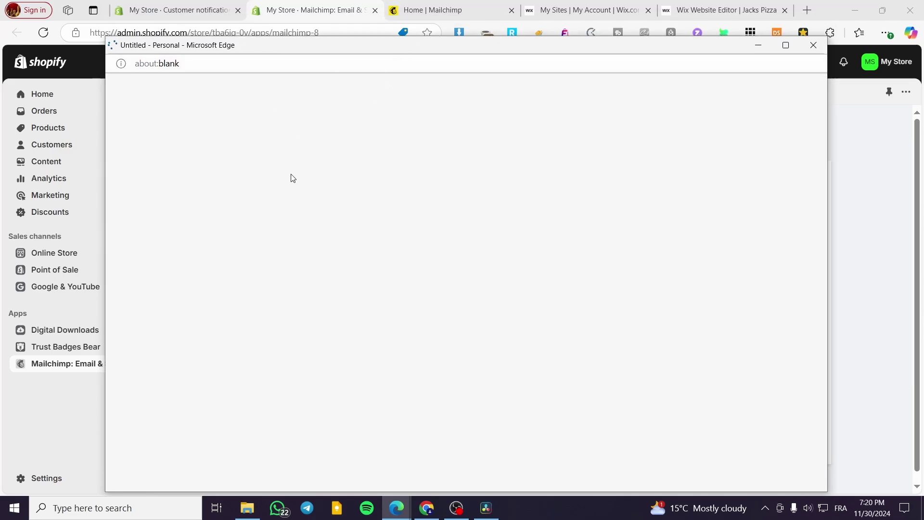
{"action": "scroll", "coordinate": [528, 219], "scroll_direction": "down", "scroll_amount": 1}
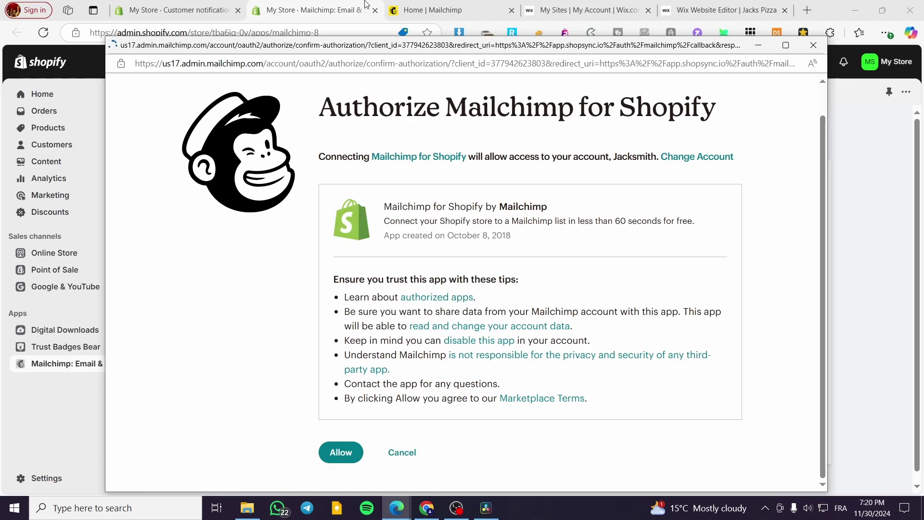
{"action": "left_click", "coordinate": [345, 454]}
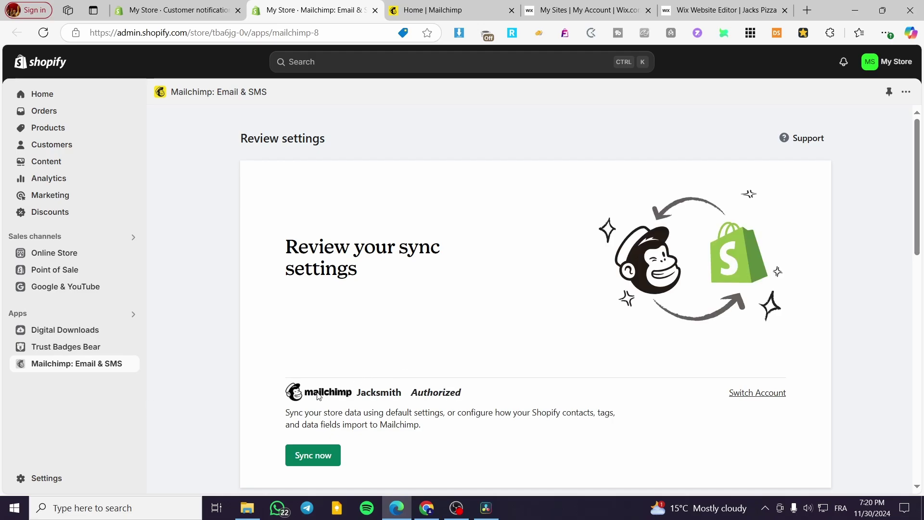
Start syncing the store data to Mailchimp with the default sync settings
{"action": "scroll", "coordinate": [312, 395], "scroll_direction": "down", "scroll_amount": 2}
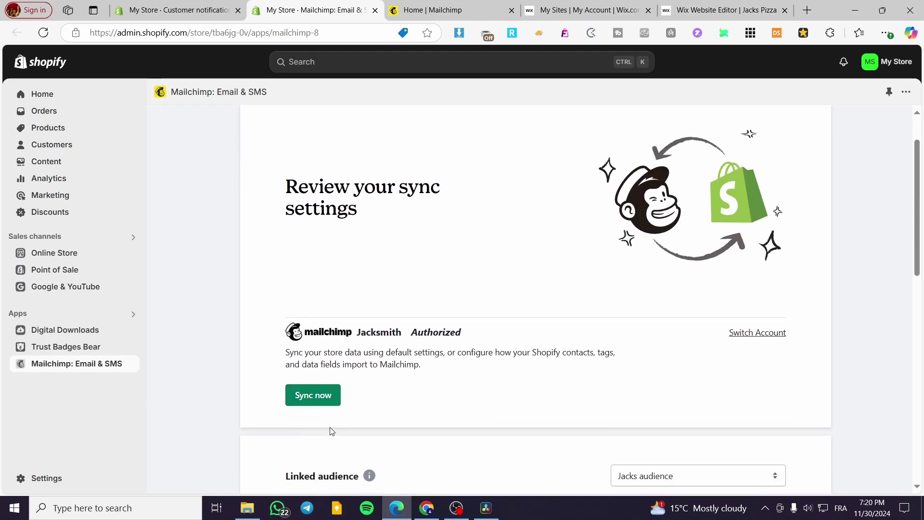
{"action": "left_click", "coordinate": [315, 397]}
{"action": "scroll", "coordinate": [411, 357], "scroll_direction": "down", "scroll_amount": 3}
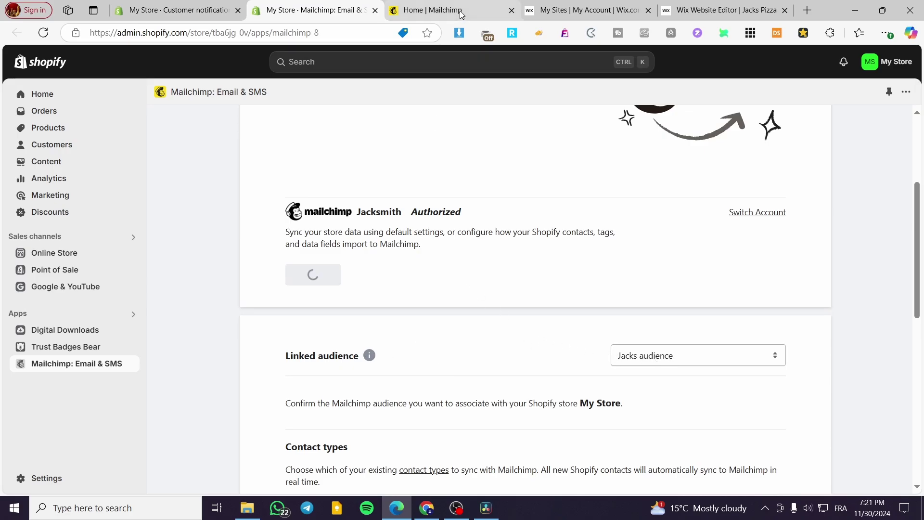
Examine the linked audience and contact type settings while the sync runs, including a brief look at the Mailchimp home page
{"action": "mouse_move", "coordinate": [460, 15]}
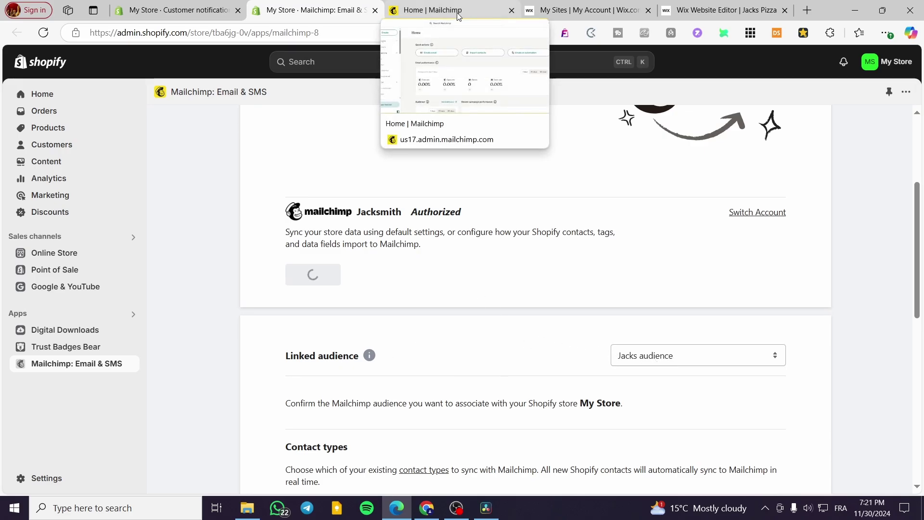
{"action": "left_click", "coordinate": [433, 9]}
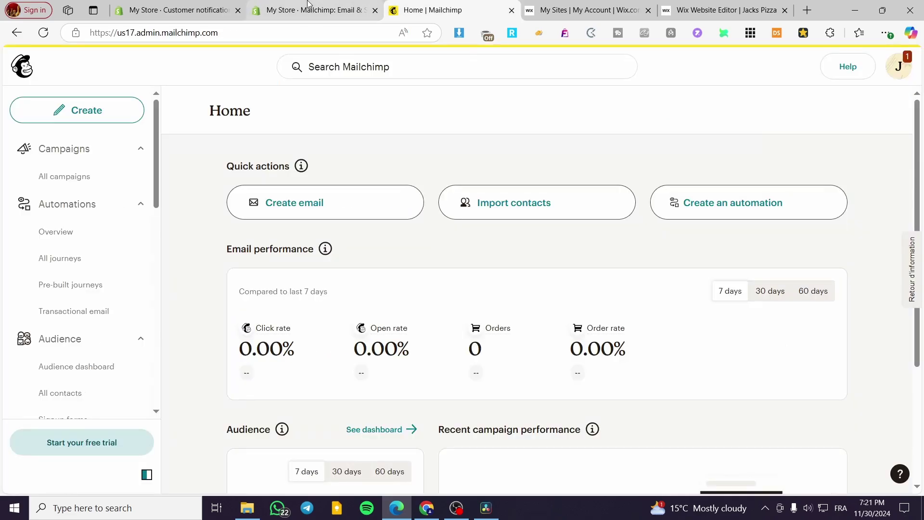
{"action": "left_click", "coordinate": [318, 10]}
{"action": "scroll", "coordinate": [702, 361], "scroll_direction": "down", "scroll_amount": 4}
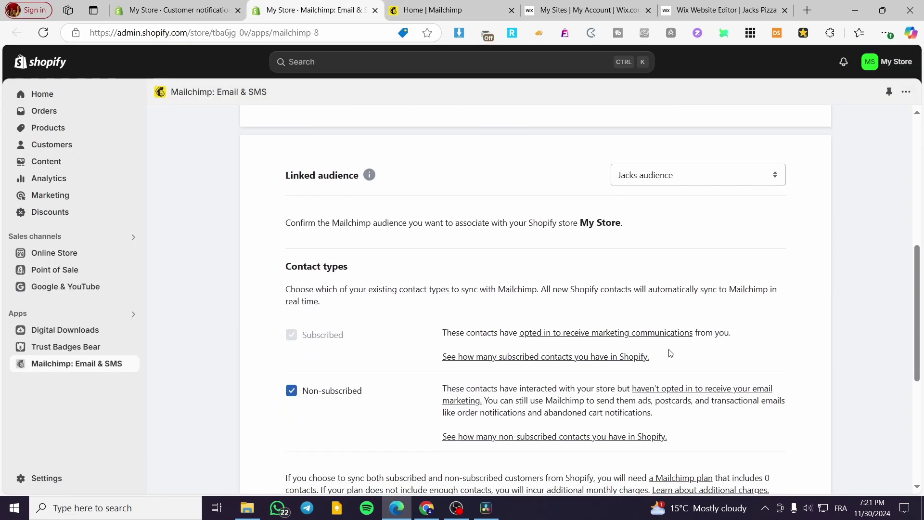
{"action": "scroll", "coordinate": [289, 373], "scroll_direction": "down", "scroll_amount": 3}
{"action": "scroll", "coordinate": [518, 375], "scroll_direction": "up", "scroll_amount": 7}
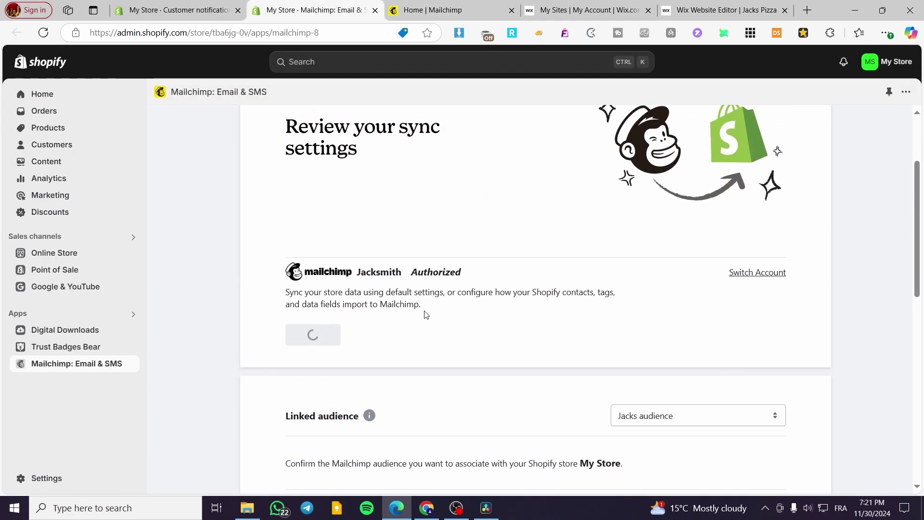
{"action": "scroll", "coordinate": [759, 336], "scroll_direction": "down", "scroll_amount": 10}
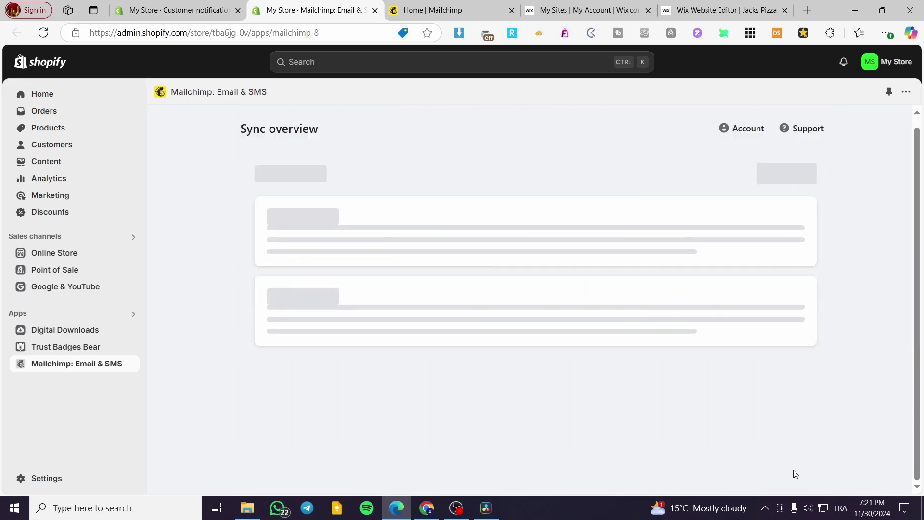
{"action": "scroll", "coordinate": [526, 423], "scroll_direction": "down", "scroll_amount": 10}
{"action": "scroll", "coordinate": [552, 392], "scroll_direction": "up", "scroll_amount": 10}
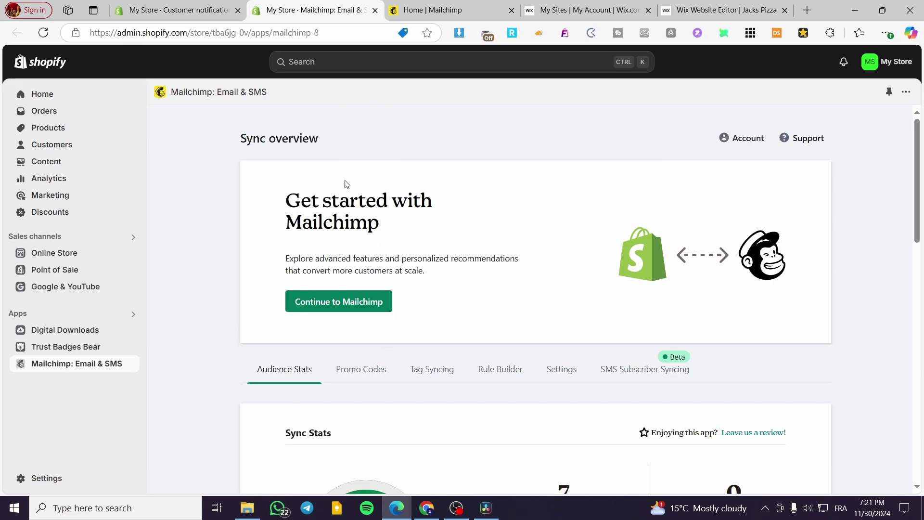
Check the Mailchimp home page, then review the app's sync overview, including its suggested customer journeys
{"action": "left_click", "coordinate": [425, 8]}
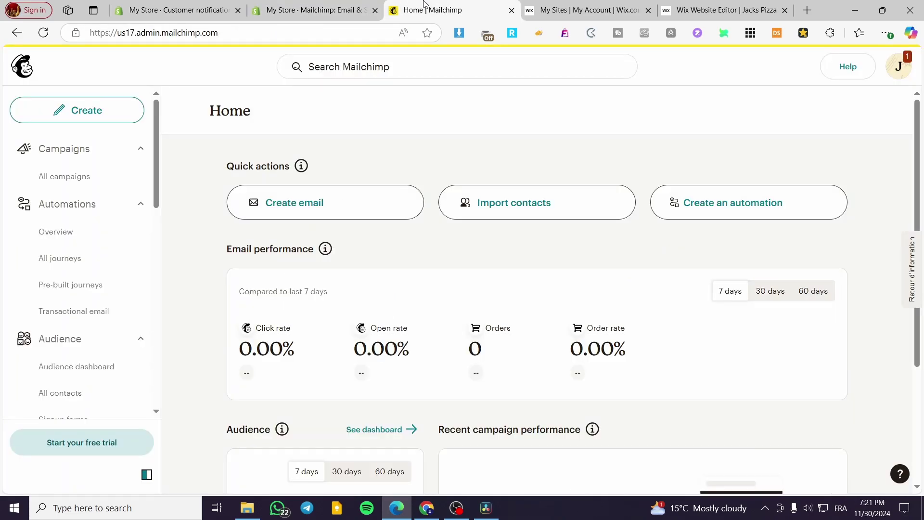
{"action": "left_click", "coordinate": [306, 7]}
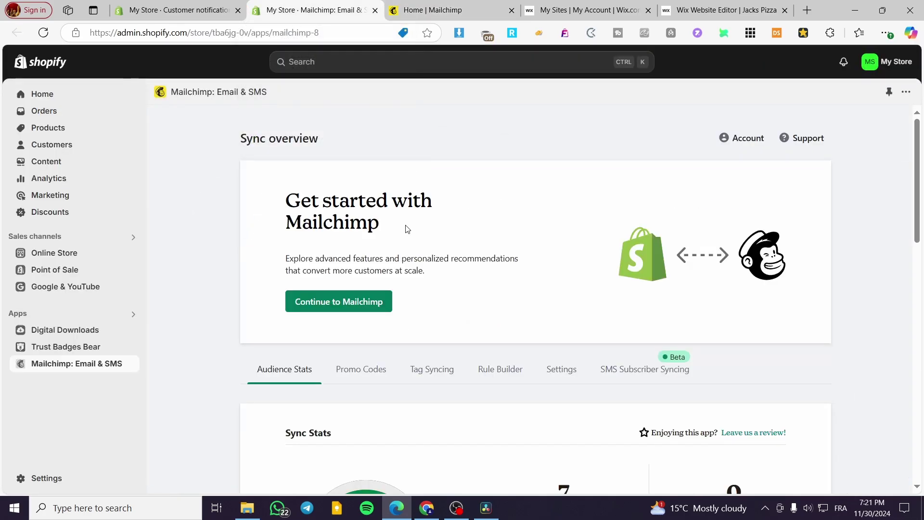
{"action": "scroll", "coordinate": [404, 228], "scroll_direction": "down", "scroll_amount": 10}
{"action": "scroll", "coordinate": [300, 271], "scroll_direction": "down", "scroll_amount": 4}
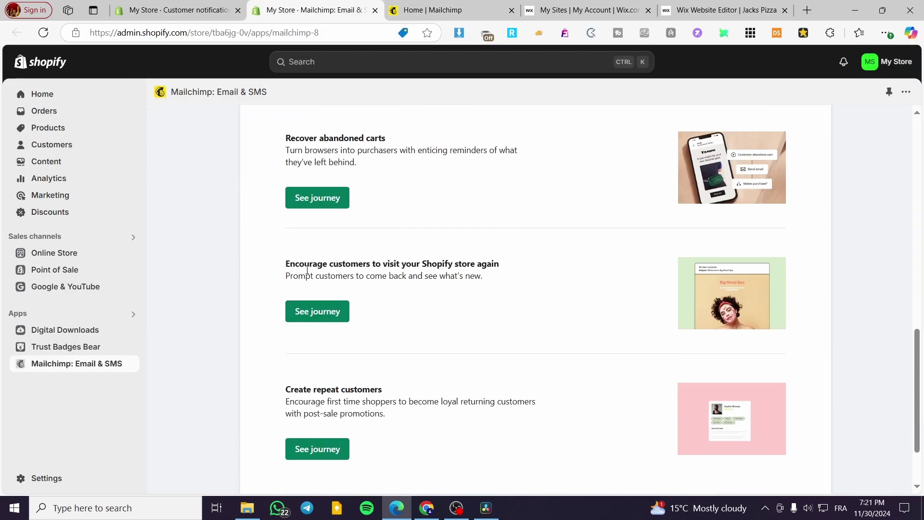
{"action": "scroll", "coordinate": [363, 172], "scroll_direction": "down", "scroll_amount": 2}
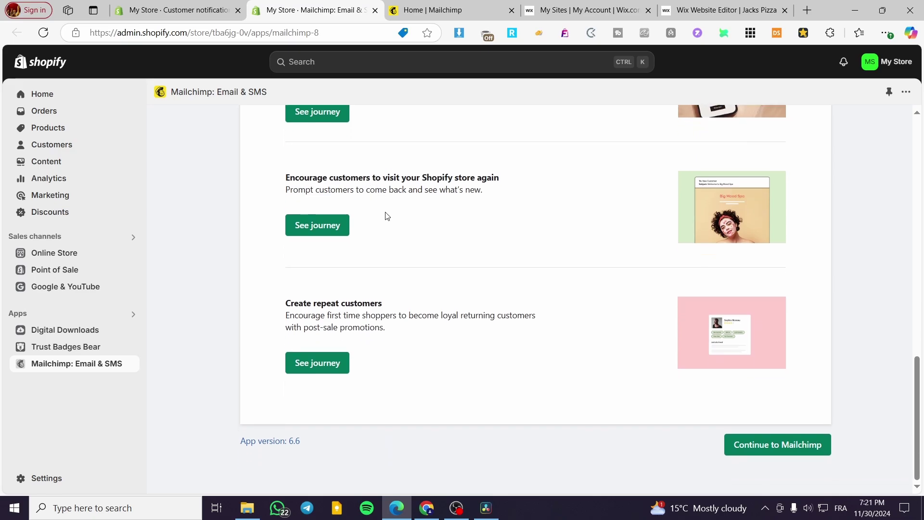
{"action": "scroll", "coordinate": [383, 212], "scroll_direction": "up", "scroll_amount": 12}
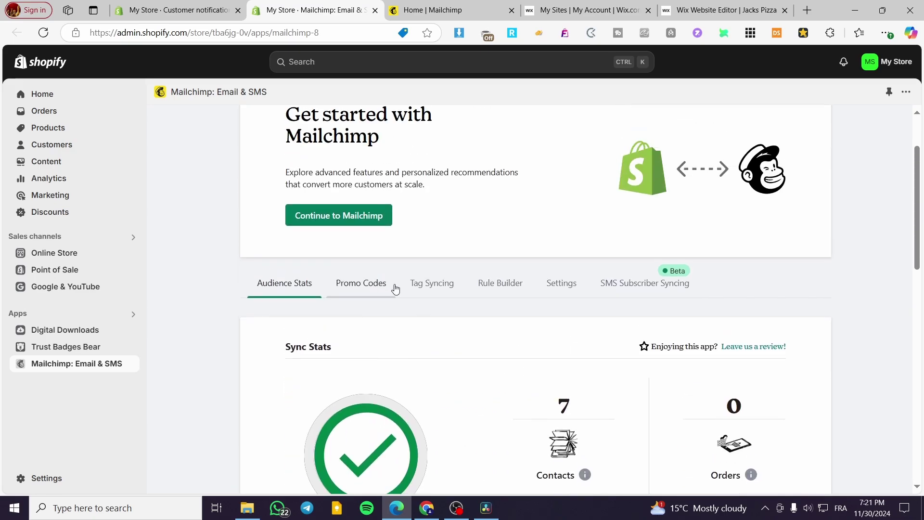
Look through the app's SMS Subscriber Syncing, Rule Builder, Tag Syncing and Promo Codes sections, then return to Audience Stats
{"action": "left_click", "coordinate": [635, 291]}
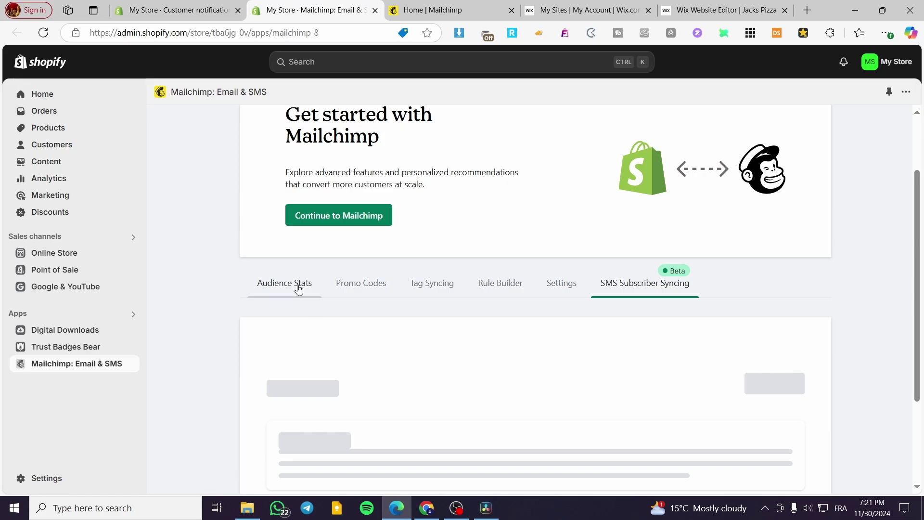
{"action": "scroll", "coordinate": [460, 321], "scroll_direction": "down", "scroll_amount": 2}
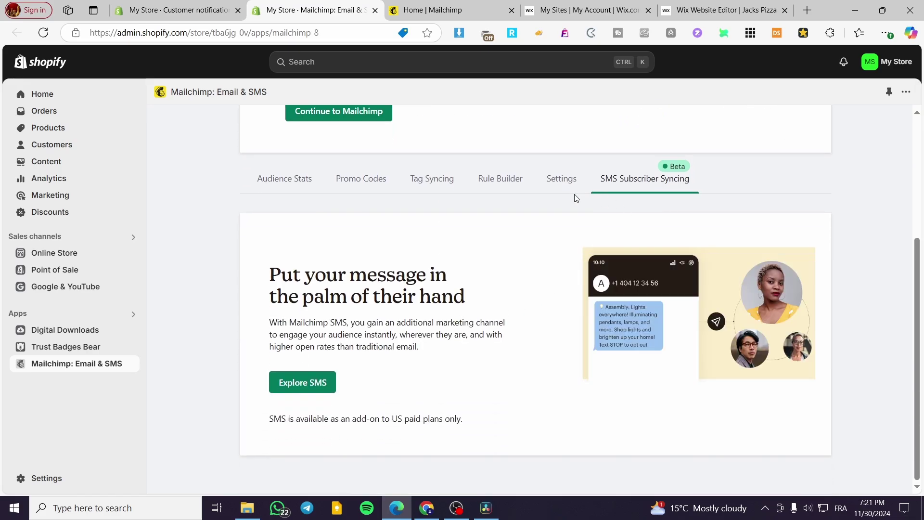
{"action": "left_click", "coordinate": [500, 181]}
{"action": "left_click", "coordinate": [431, 179]}
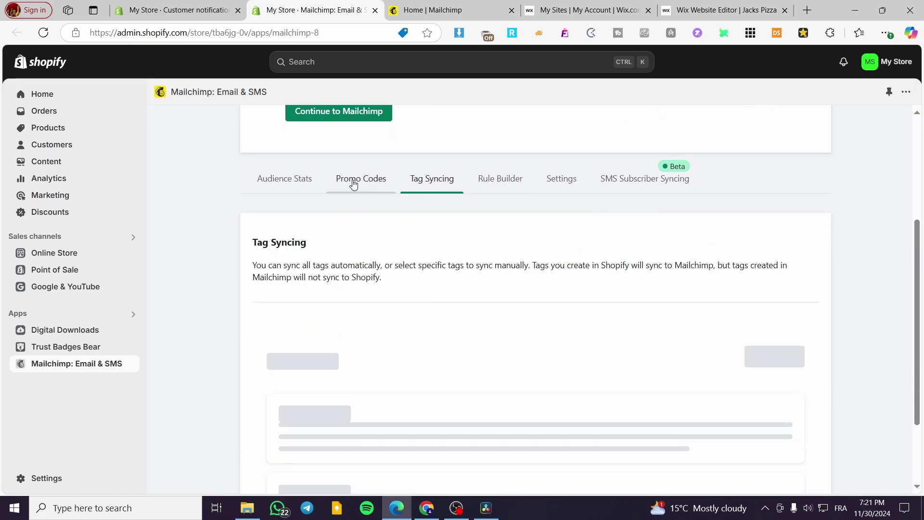
{"action": "left_click", "coordinate": [354, 185]}
{"action": "right_click", "coordinate": [351, 185]}
{"action": "left_click", "coordinate": [239, 212]}
{"action": "left_click", "coordinate": [271, 273]}
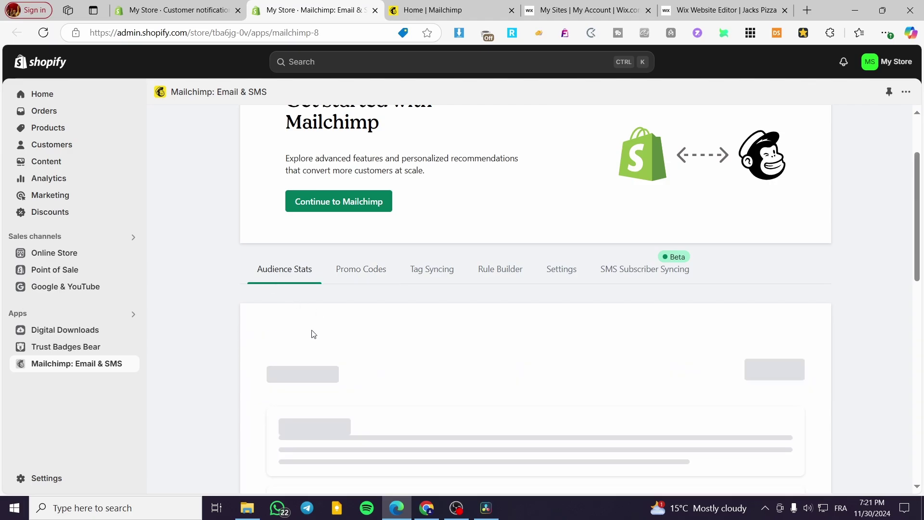
{"action": "scroll", "coordinate": [175, 357], "scroll_direction": "up", "scroll_amount": 2}
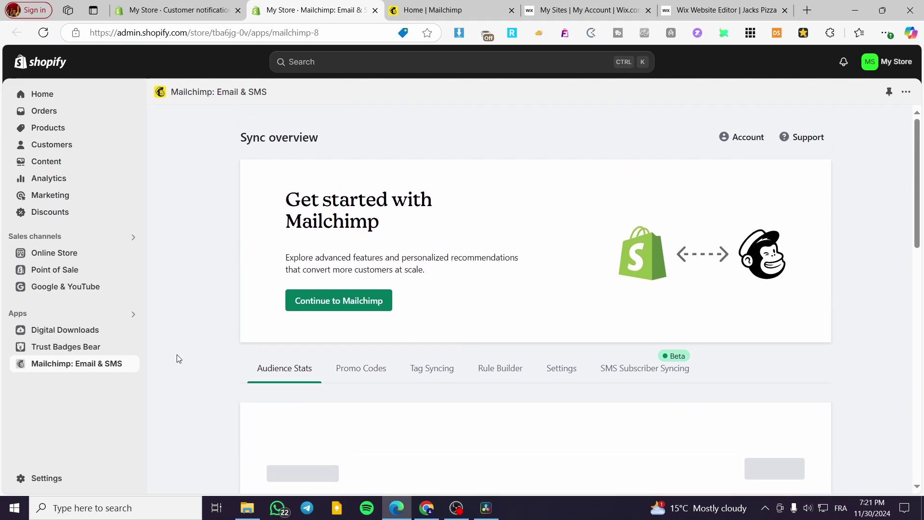
Continue from the sync overview to Mailchimp and return to its home page
{"action": "left_click", "coordinate": [345, 307]}
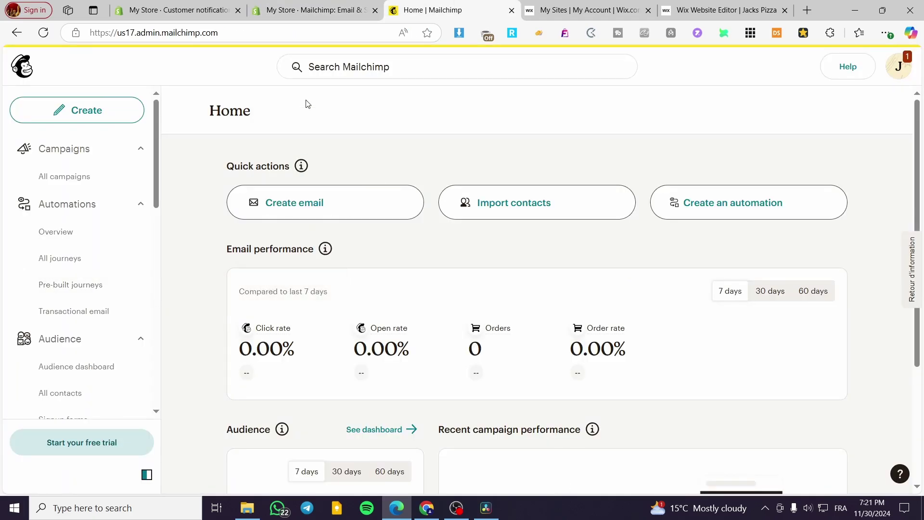
{"action": "left_click", "coordinate": [343, 10]}
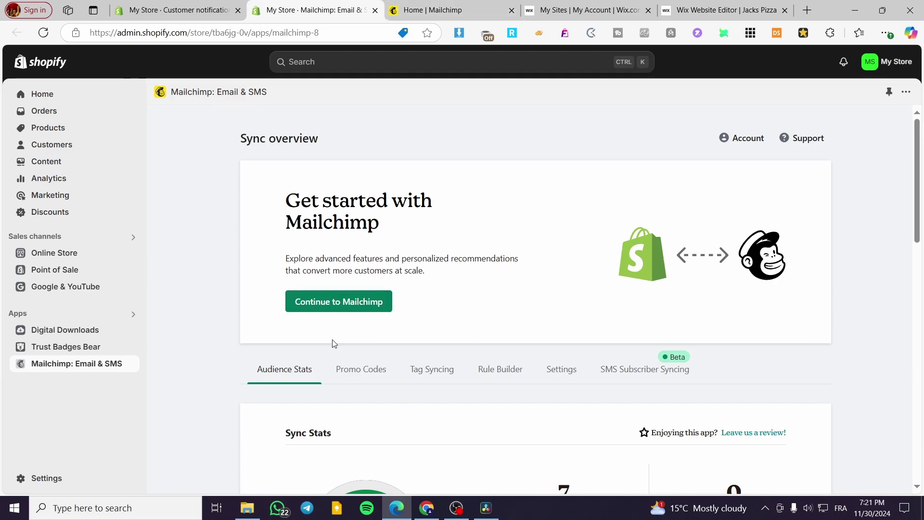
{"action": "left_click", "coordinate": [323, 299]}
{"action": "left_click", "coordinate": [440, 9]}
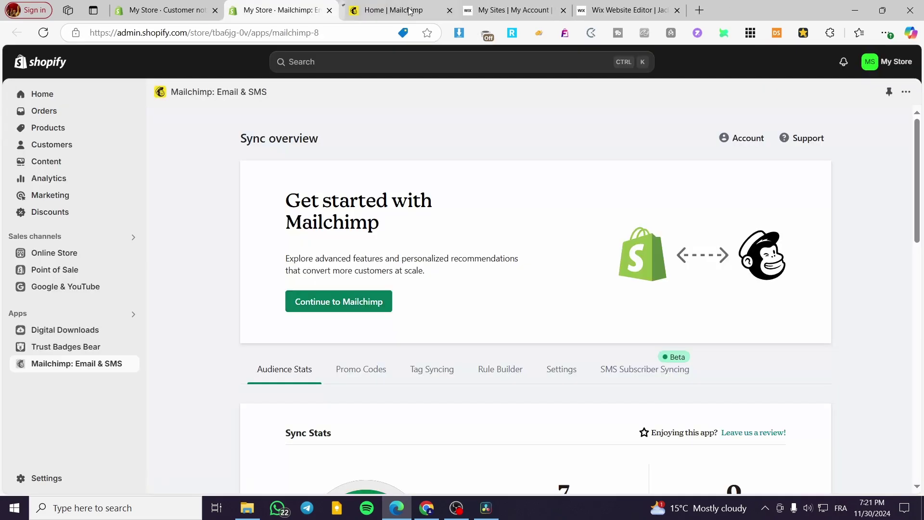
{"action": "left_click", "coordinate": [408, 10]}
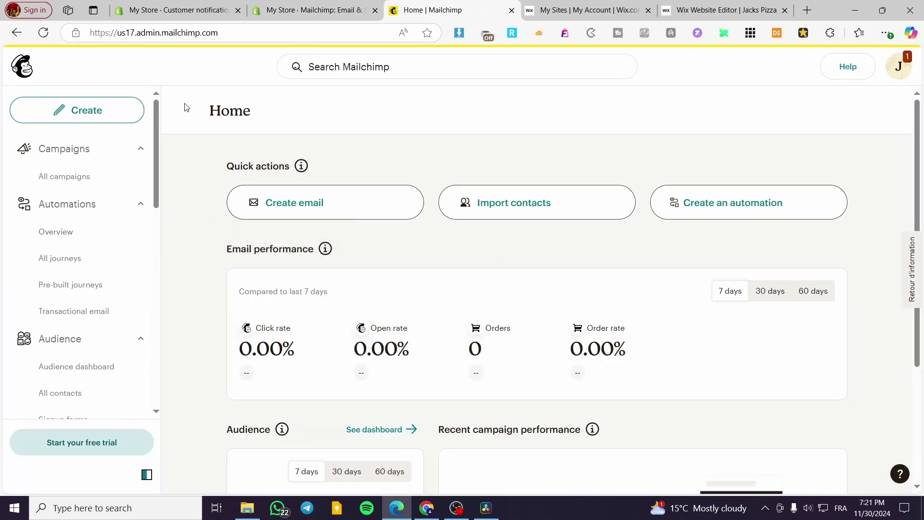
Begin a landing page named "Test Jacks" for Jacks audience, view its templates, then return to the creation options
{"action": "left_click", "coordinate": [79, 113]}
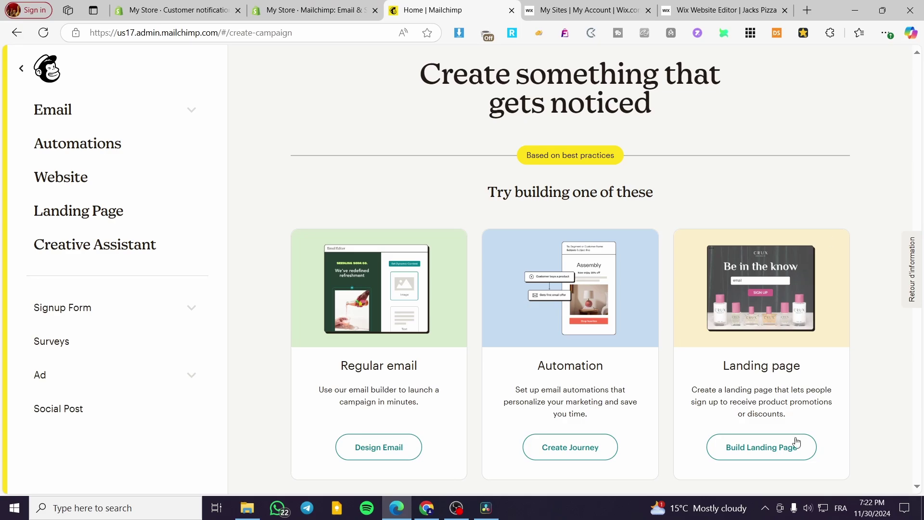
{"action": "left_click", "coordinate": [762, 447]}
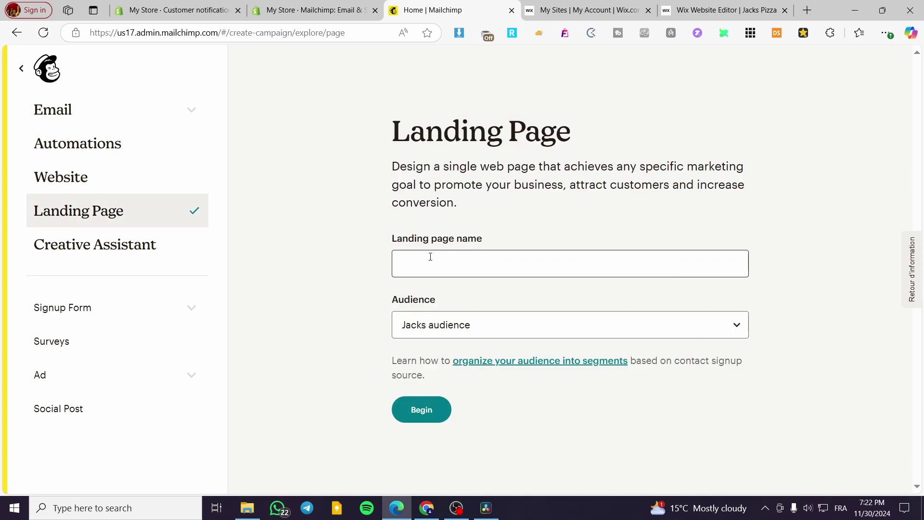
{"action": "left_click", "coordinate": [483, 267]}
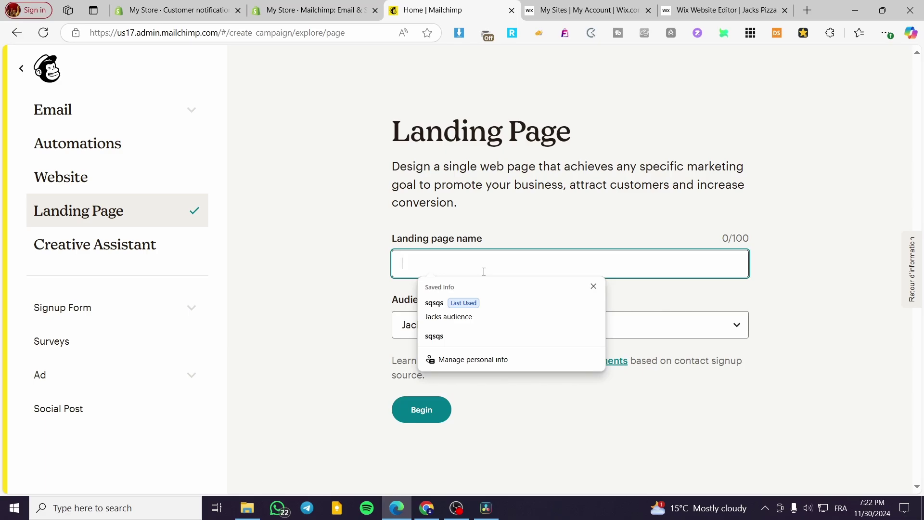
{"action": "type", "text": "Test Jacks"}
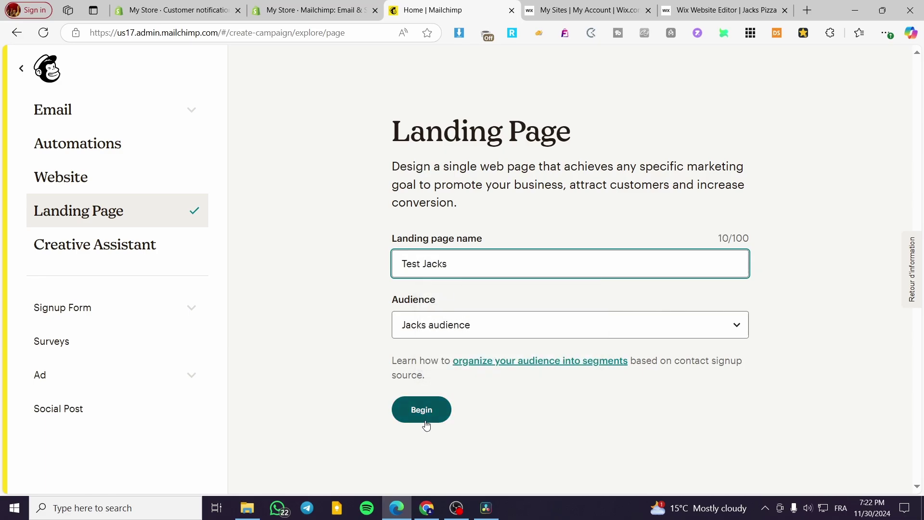
{"action": "left_click", "coordinate": [440, 326]}
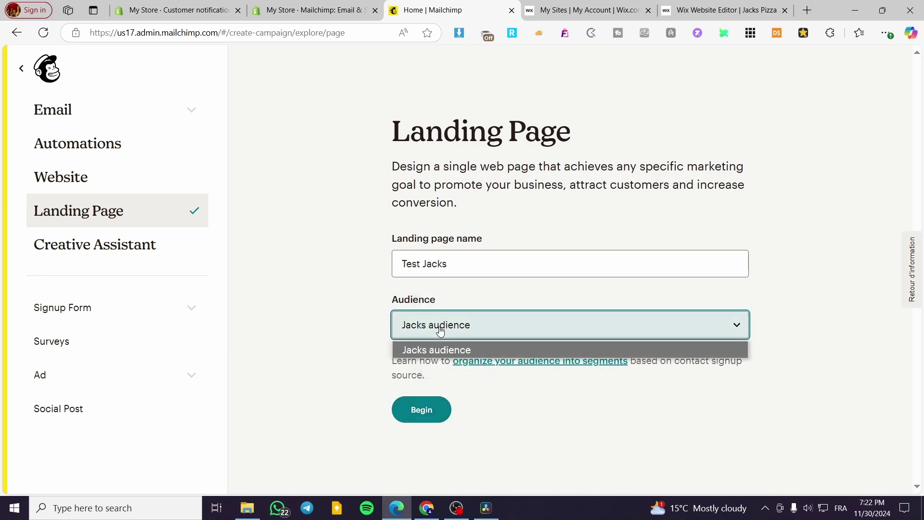
{"action": "left_click", "coordinate": [439, 349]}
{"action": "left_click", "coordinate": [419, 416]}
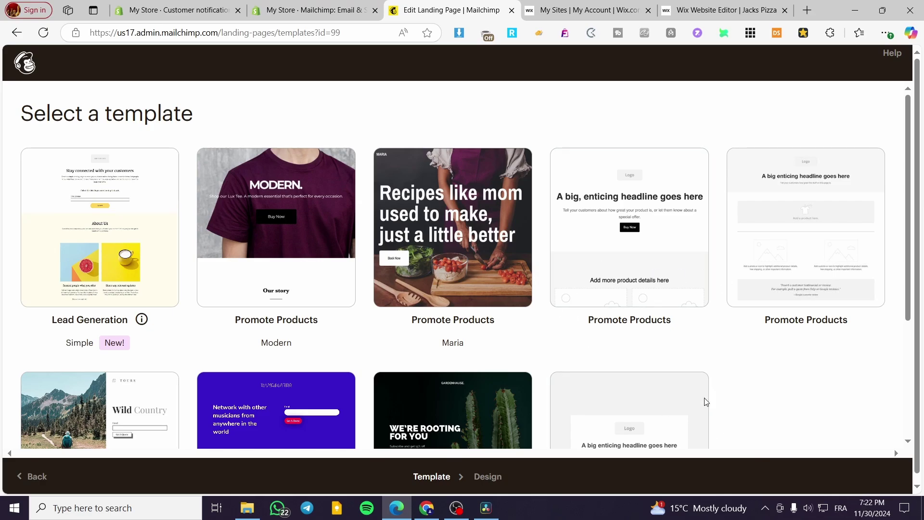
{"action": "left_click", "coordinate": [17, 32]}
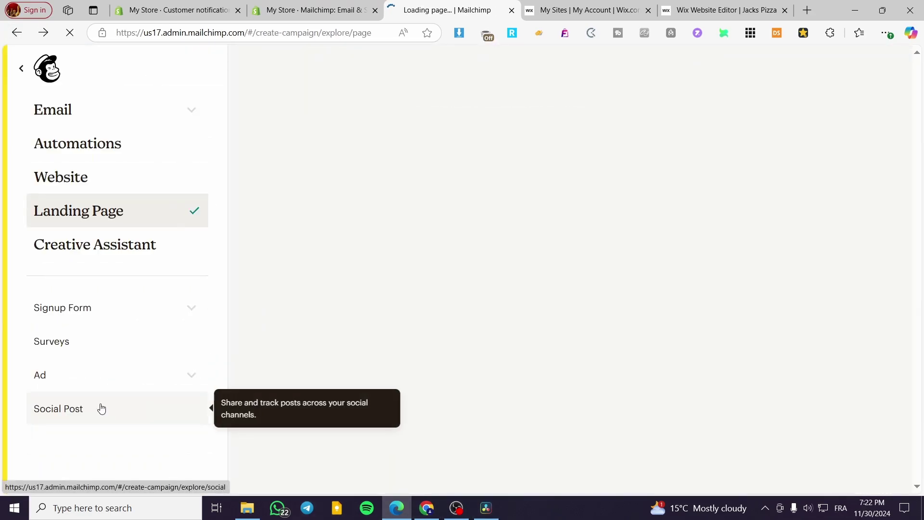
Begin a pop-up signup form named "Test Jacks" for Jacks audience
{"action": "left_click", "coordinate": [95, 319]}
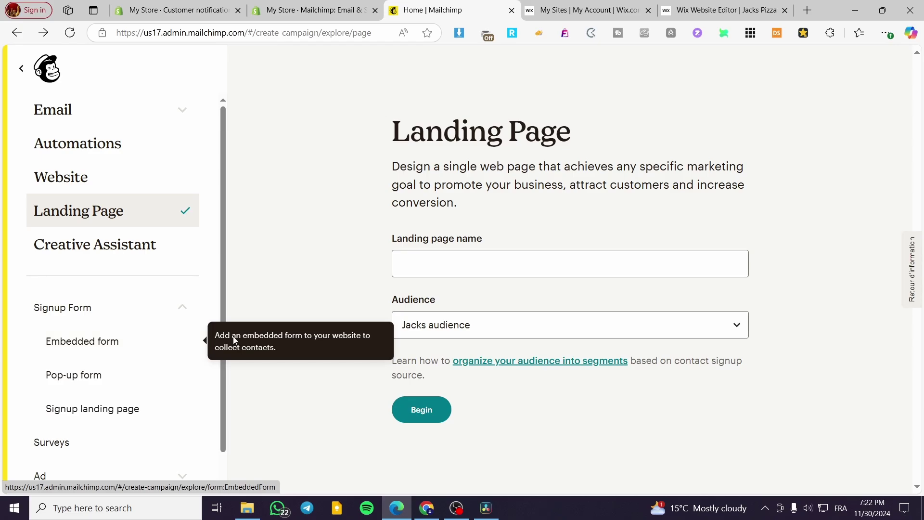
{"action": "left_click_drag", "start_coordinate": [376, 140], "coordinate": [602, 137]}
{"action": "left_click", "coordinate": [733, 211]}
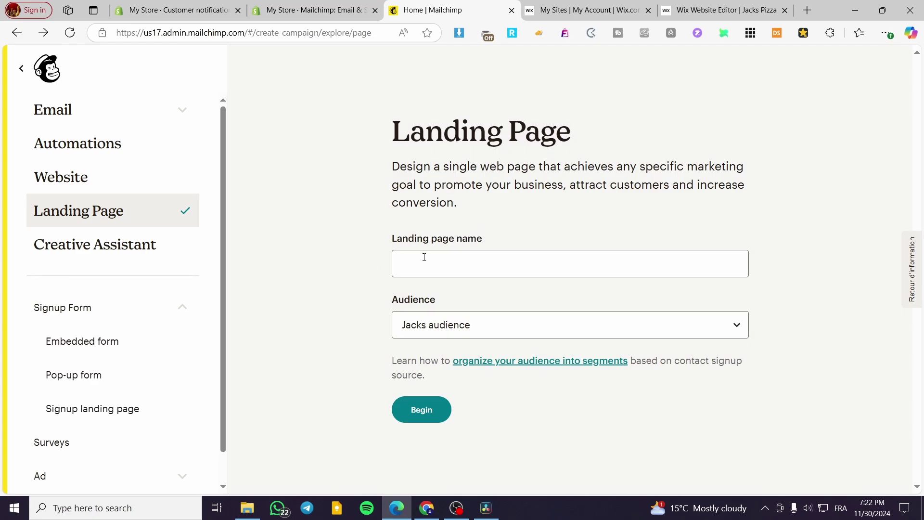
{"action": "left_click", "coordinate": [102, 378]}
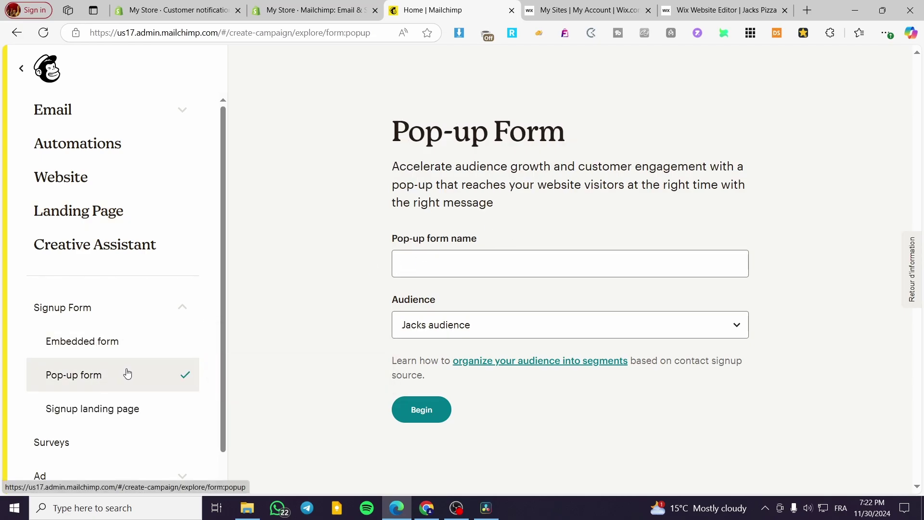
{"action": "left_click", "coordinate": [507, 265]}
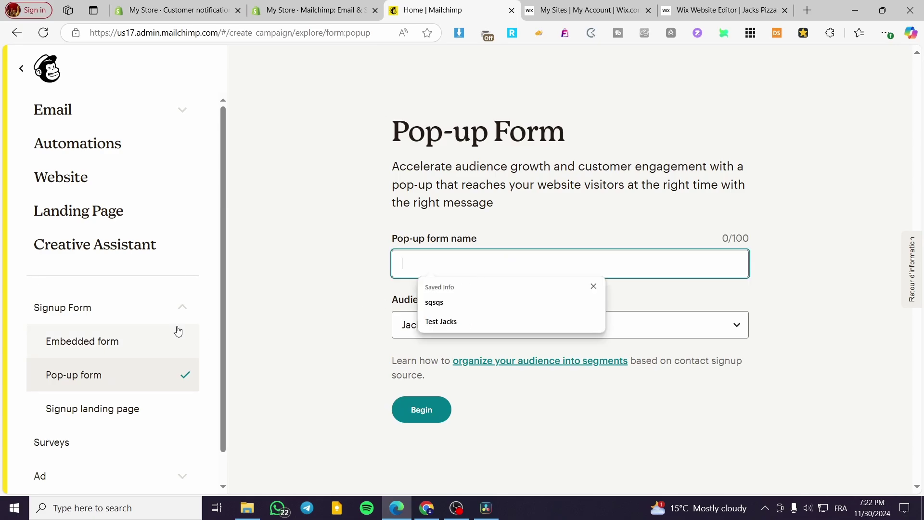
{"action": "scroll", "coordinate": [177, 317], "scroll_direction": "down", "scroll_amount": 1}
{"action": "left_click", "coordinate": [80, 288]}
{"action": "scroll", "coordinate": [92, 283], "scroll_direction": "up", "scroll_amount": 1}
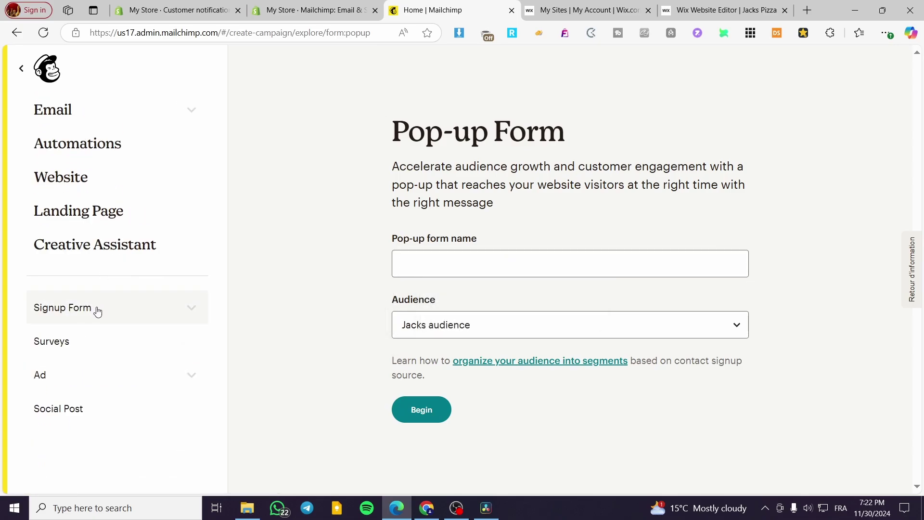
{"action": "left_click", "coordinate": [470, 264]}
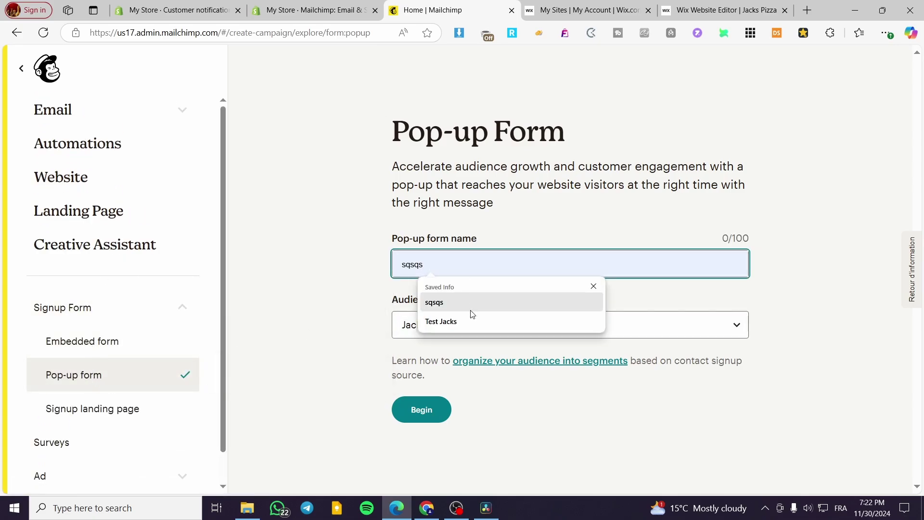
{"action": "left_click", "coordinate": [480, 322]}
{"action": "left_click", "coordinate": [433, 416]}
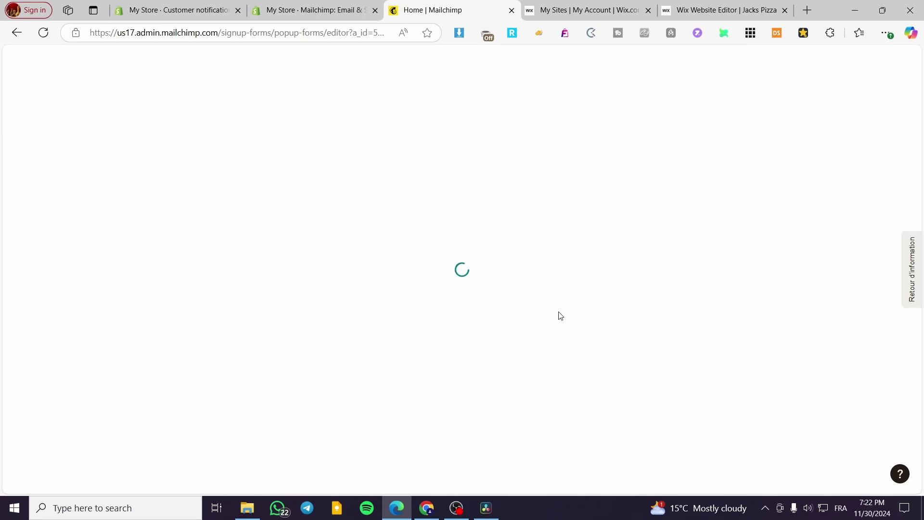
Look through the pop-up's mobile banner, email signup and success views, ending on the email signup view
{"action": "scroll", "coordinate": [611, 331], "scroll_direction": "down", "scroll_amount": 6}
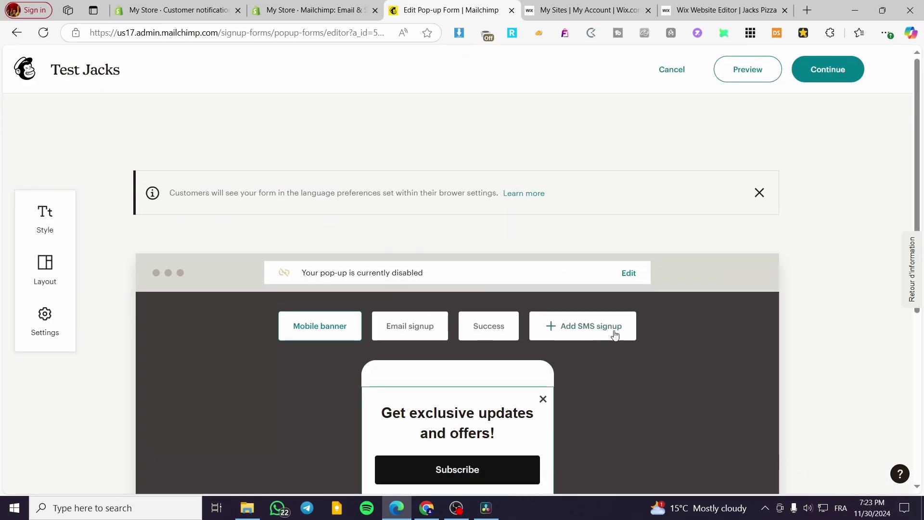
{"action": "scroll", "coordinate": [585, 304], "scroll_direction": "up", "scroll_amount": 3}
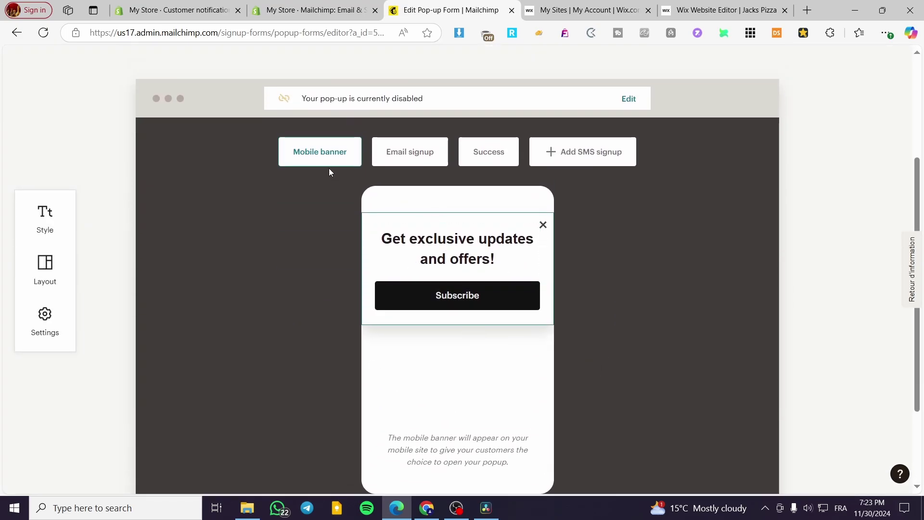
{"action": "left_click", "coordinate": [412, 152]}
{"action": "left_click", "coordinate": [488, 159]}
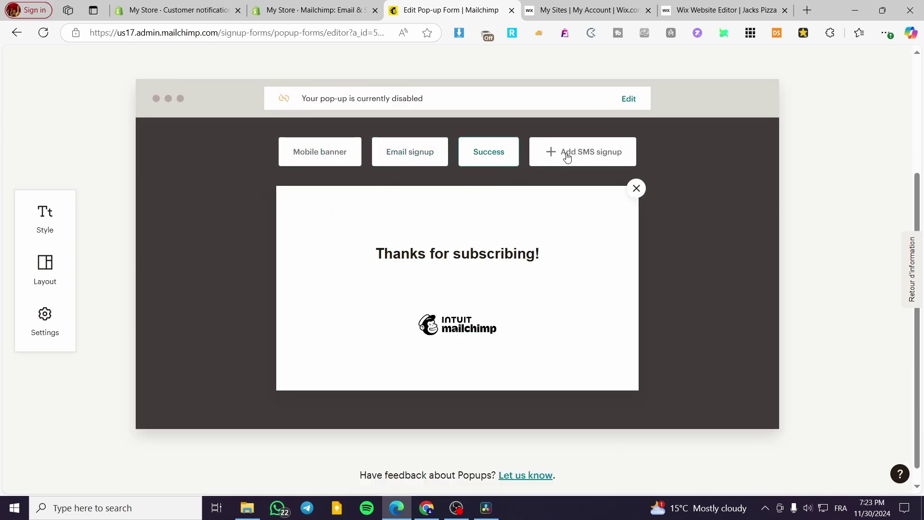
{"action": "left_click", "coordinate": [403, 150]}
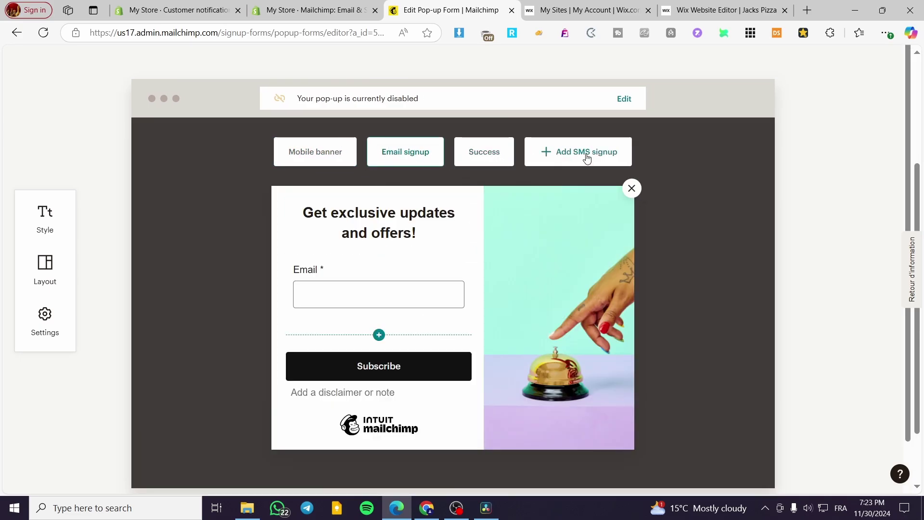
Extend the email signup heading to read "Get exclusive updates and offers by Signing Up!"
{"action": "left_click", "coordinate": [412, 234]}
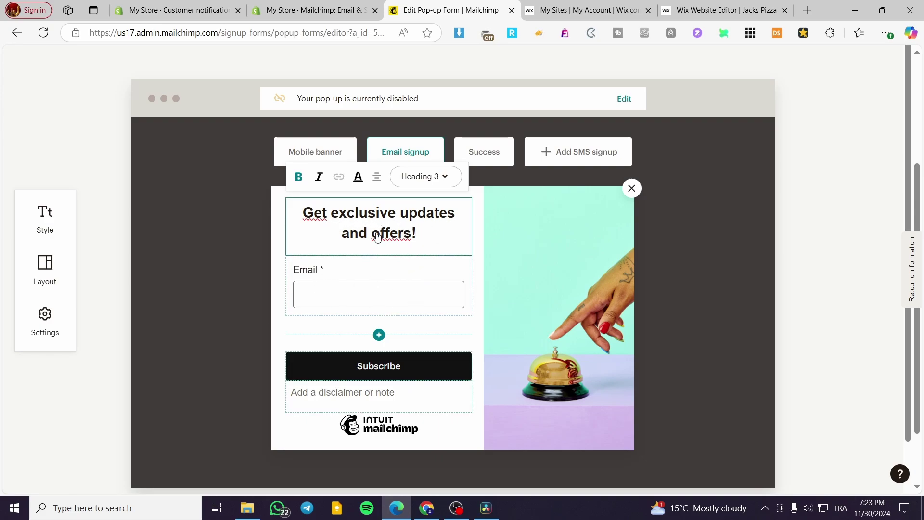
{"action": "left_click", "coordinate": [413, 235]}
{"action": "type", "text": "by"}
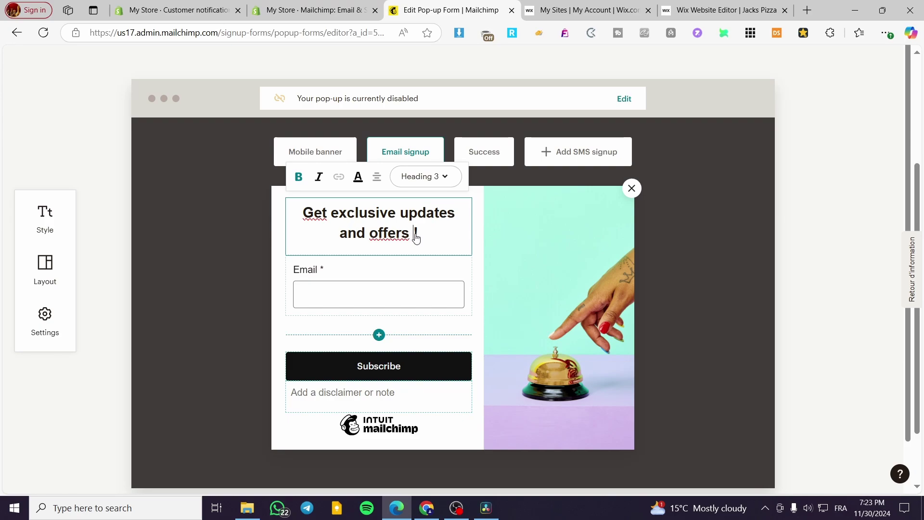
{"action": "type", "text": " S"}
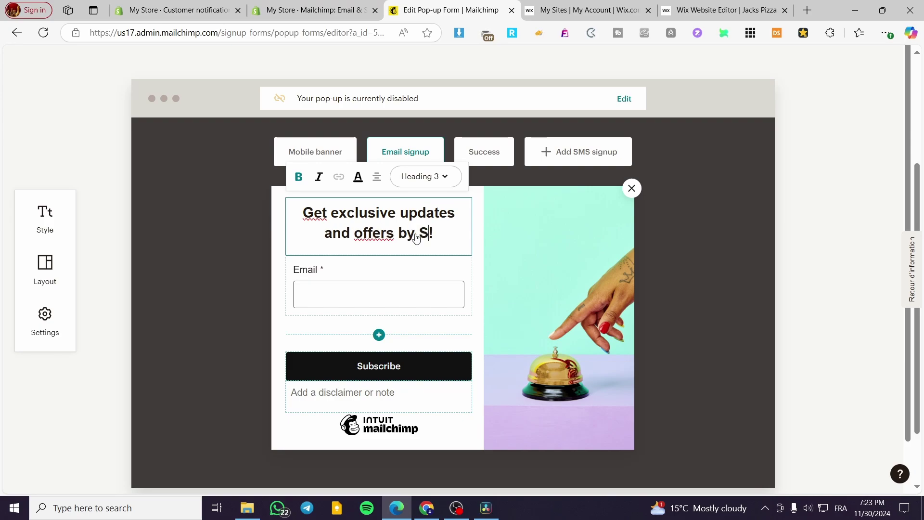
{"action": "key", "text": "BackSpace"}
{"action": "type", "text": "Signin"}
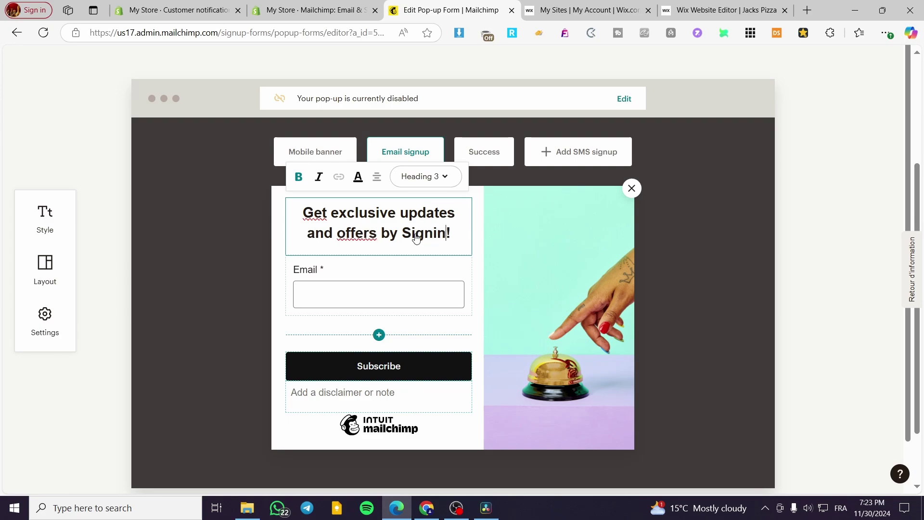
{"action": "type", "text": "g Up"}
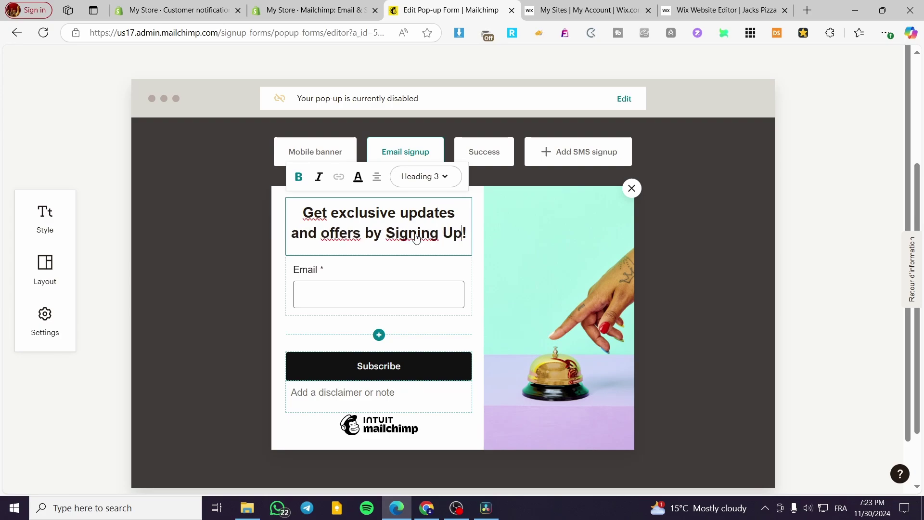
Change the Subscribe button's text to "Sign Up" and check the pop-up
{"action": "left_click", "coordinate": [407, 366]}
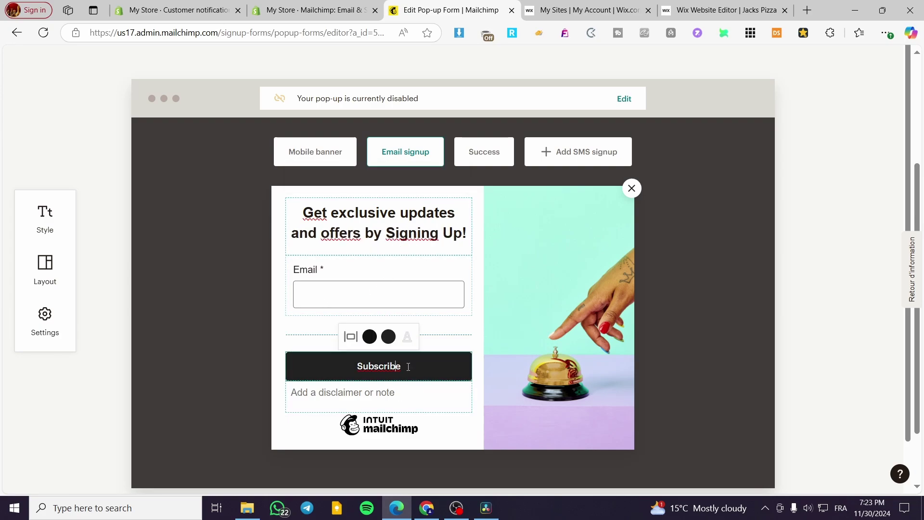
{"action": "left_click_drag", "start_coordinate": [407, 367], "coordinate": [348, 364]}
{"action": "type", "text": "sign Up"}
{"action": "left_click", "coordinate": [208, 367]}
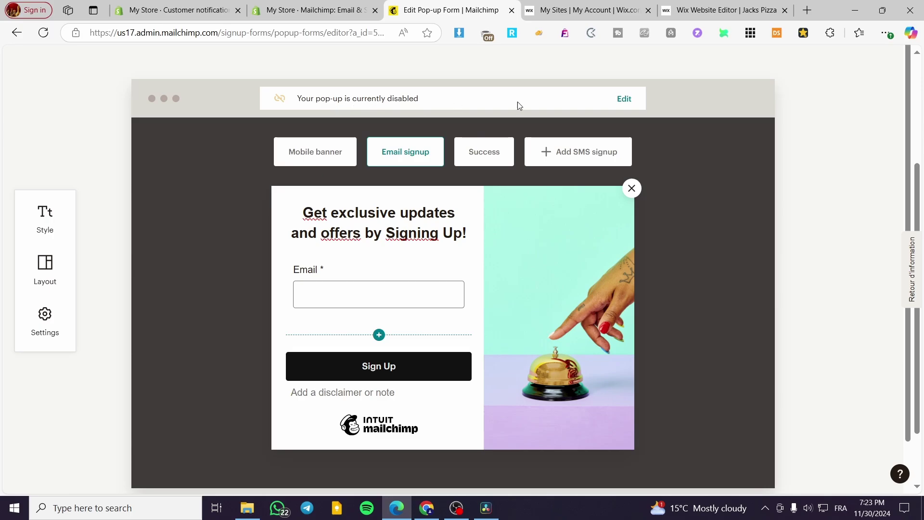
{"action": "scroll", "coordinate": [439, 165], "scroll_direction": "down", "scroll_amount": 3}
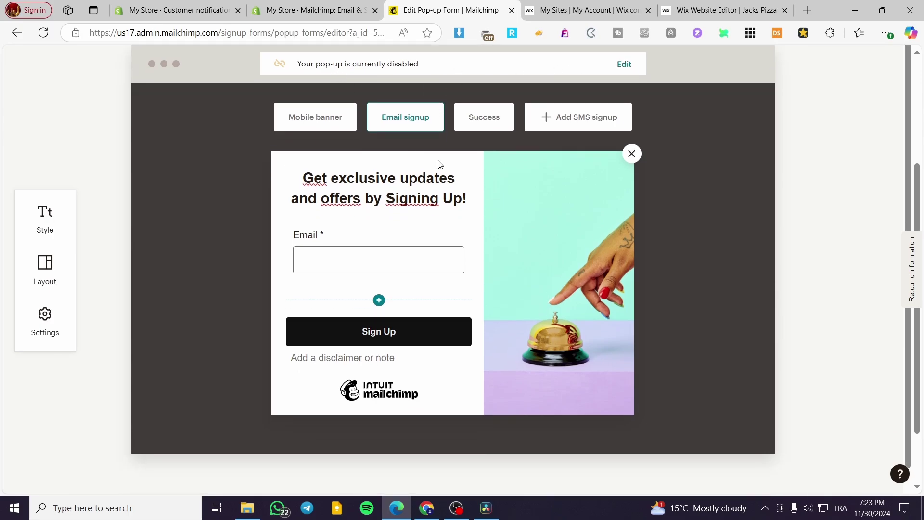
{"action": "scroll", "coordinate": [240, 248], "scroll_direction": "up", "scroll_amount": 3}
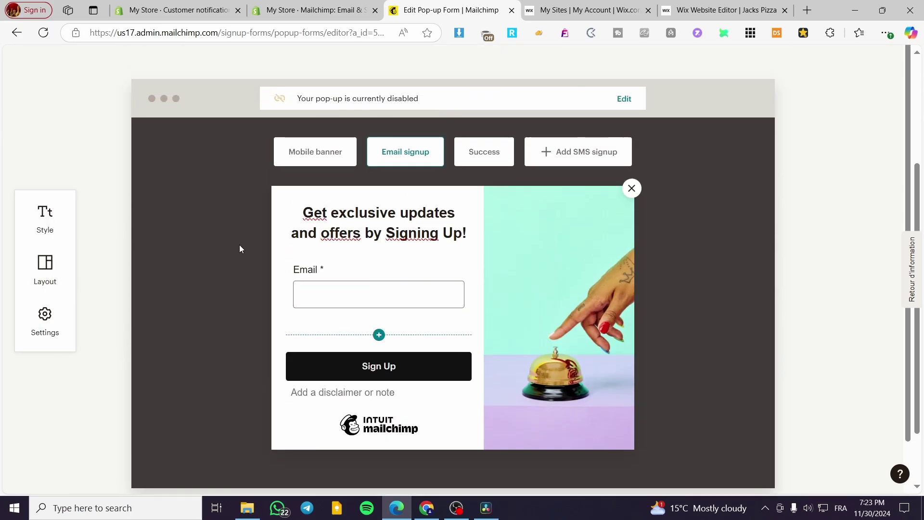
Set the pop-up's heading font to Comic Sans in the style settings
{"action": "left_click", "coordinate": [40, 229]}
{"action": "scroll", "coordinate": [117, 284], "scroll_direction": "down", "scroll_amount": 1}
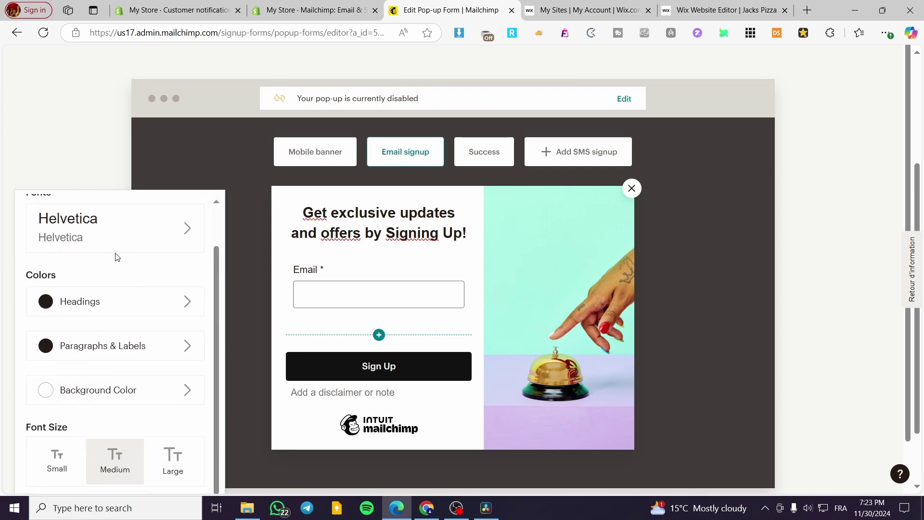
{"action": "scroll", "coordinate": [118, 260], "scroll_direction": "up", "scroll_amount": 1}
{"action": "left_click", "coordinate": [118, 284]}
{"action": "left_click", "coordinate": [123, 270]}
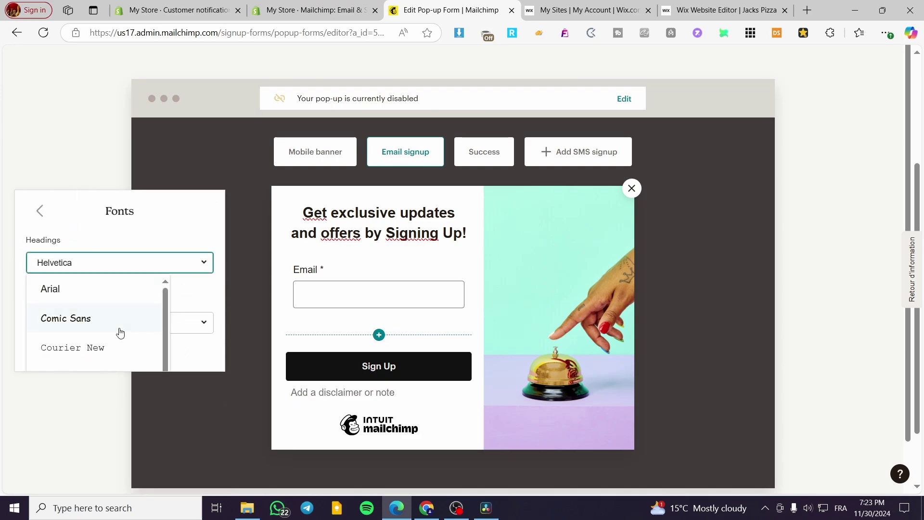
{"action": "left_click", "coordinate": [120, 331]}
{"action": "left_click", "coordinate": [40, 210]}
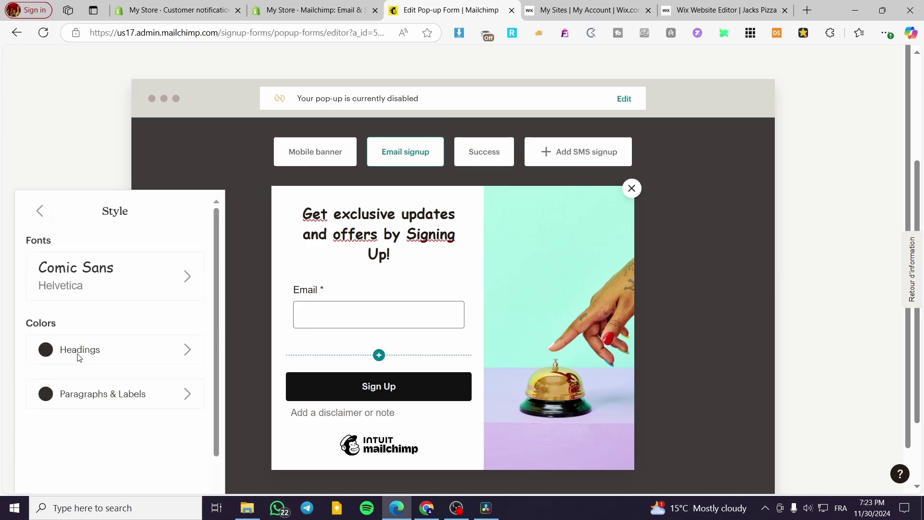
Color the pop-up's headings and its paragraphs and labels orange (F5A623)
{"action": "left_click", "coordinate": [164, 349]}
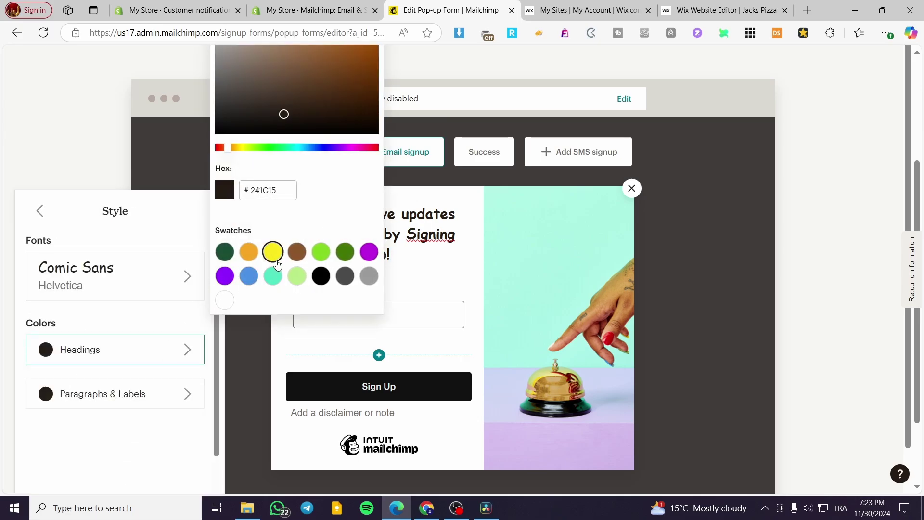
{"action": "left_click", "coordinate": [248, 251]}
{"action": "left_click", "coordinate": [103, 394]}
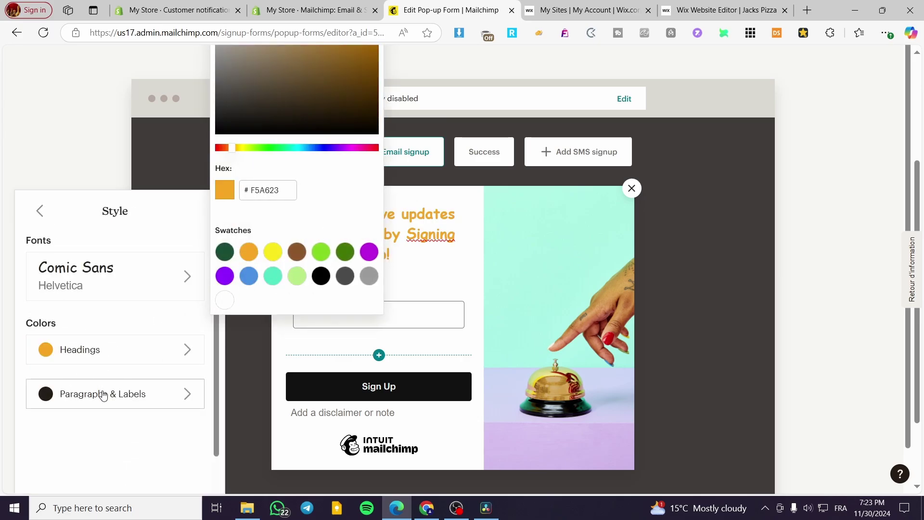
{"action": "left_click", "coordinate": [254, 259]}
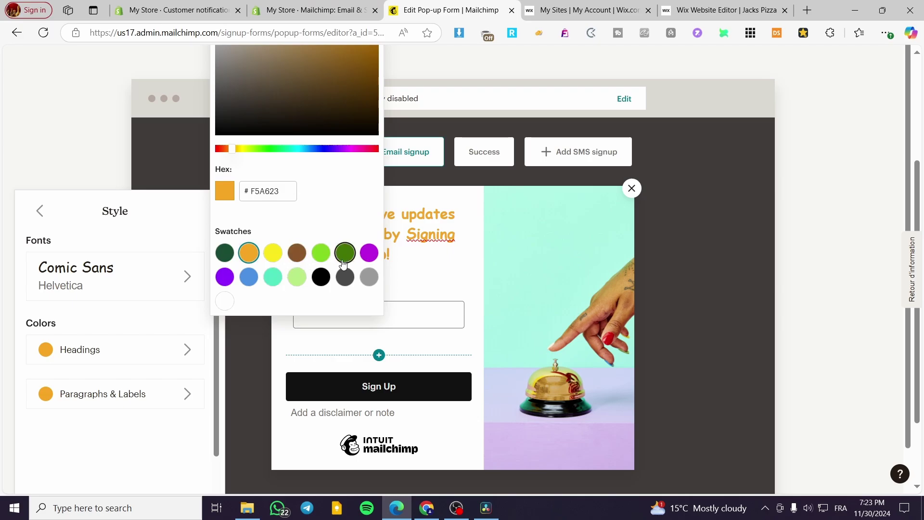
{"action": "left_click", "coordinate": [42, 215]}
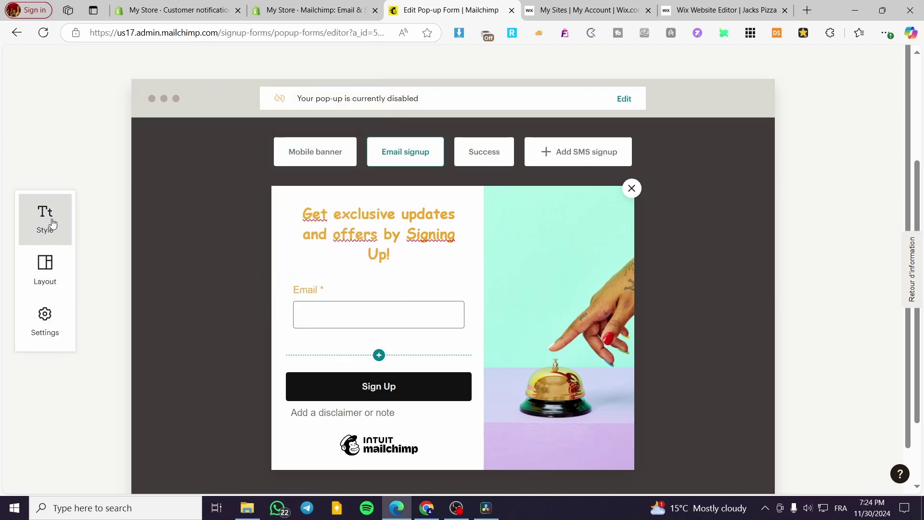
{"action": "left_click", "coordinate": [48, 216]}
{"action": "scroll", "coordinate": [126, 315], "scroll_direction": "down", "scroll_amount": 1}
{"action": "scroll", "coordinate": [139, 337], "scroll_direction": "up", "scroll_amount": 2}
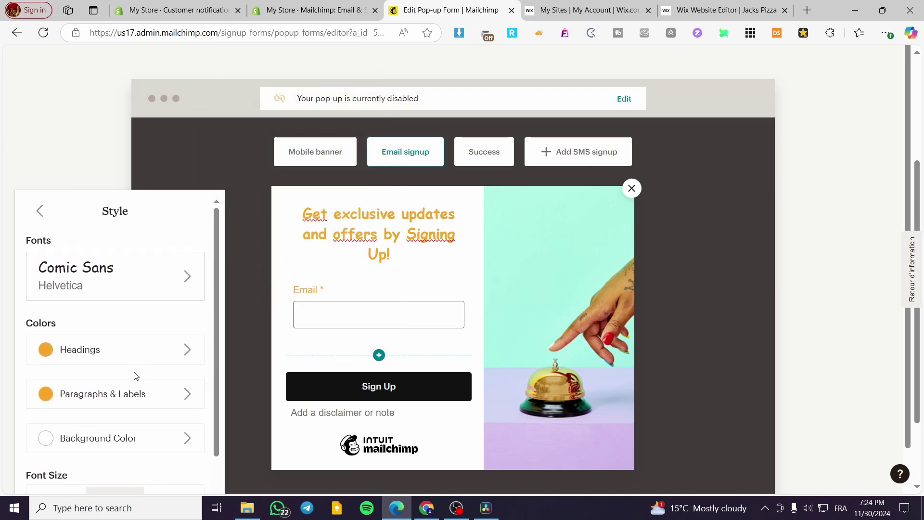
{"action": "left_click", "coordinate": [141, 449]}
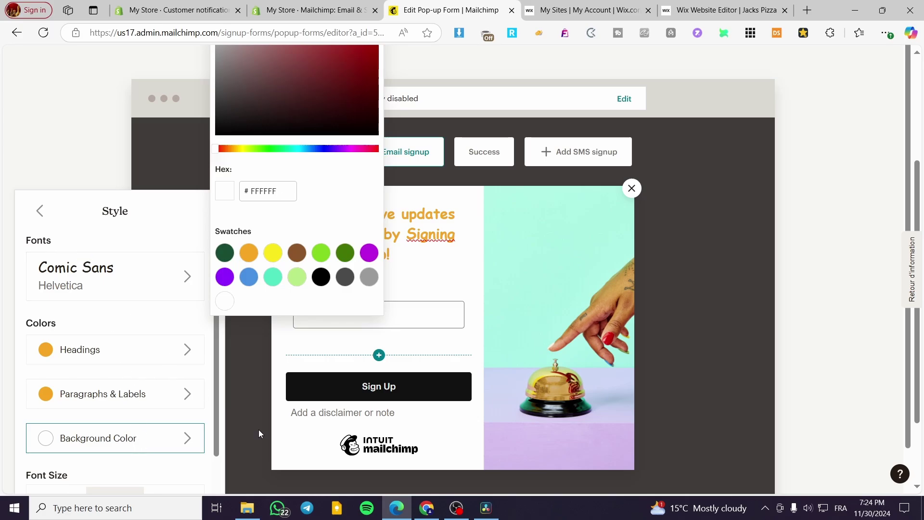
Set the Sign Up button's background color to orange (F5A623)
{"action": "left_click", "coordinate": [365, 387]}
{"action": "left_click", "coordinate": [370, 357]}
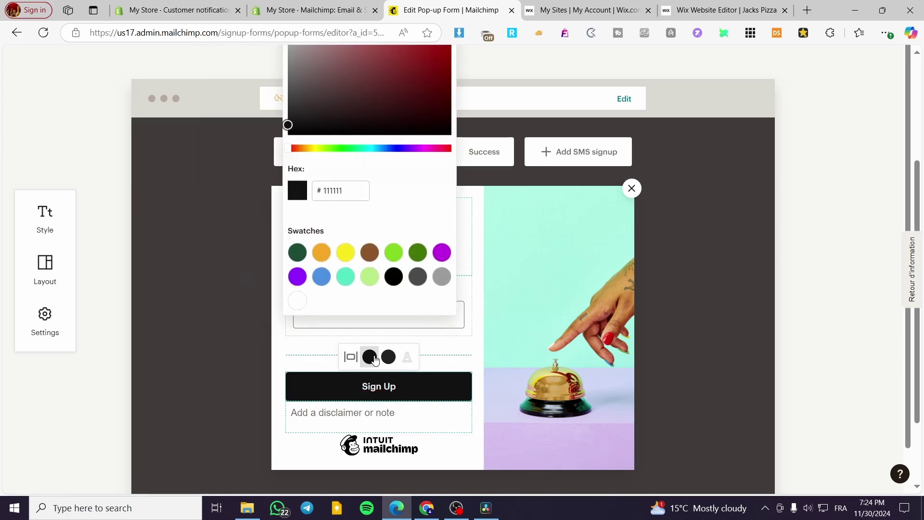
{"action": "left_click", "coordinate": [321, 252]}
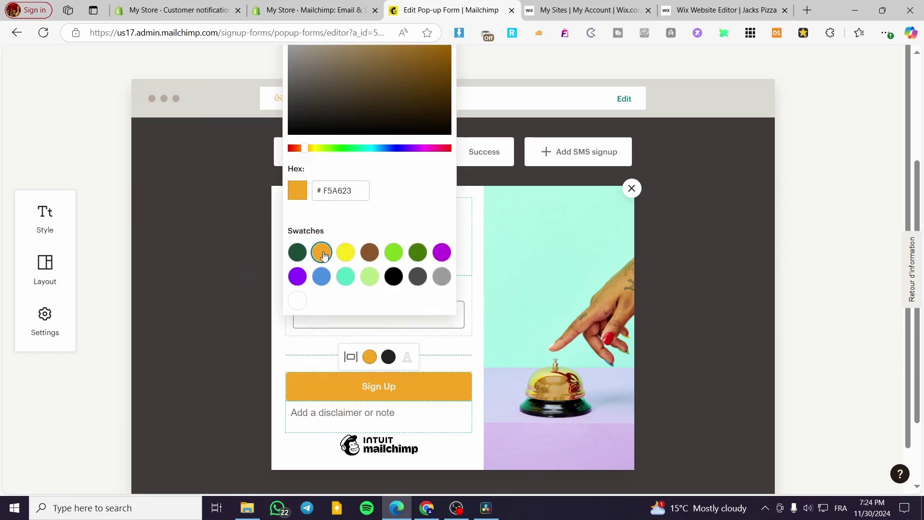
{"action": "left_click", "coordinate": [187, 305]}
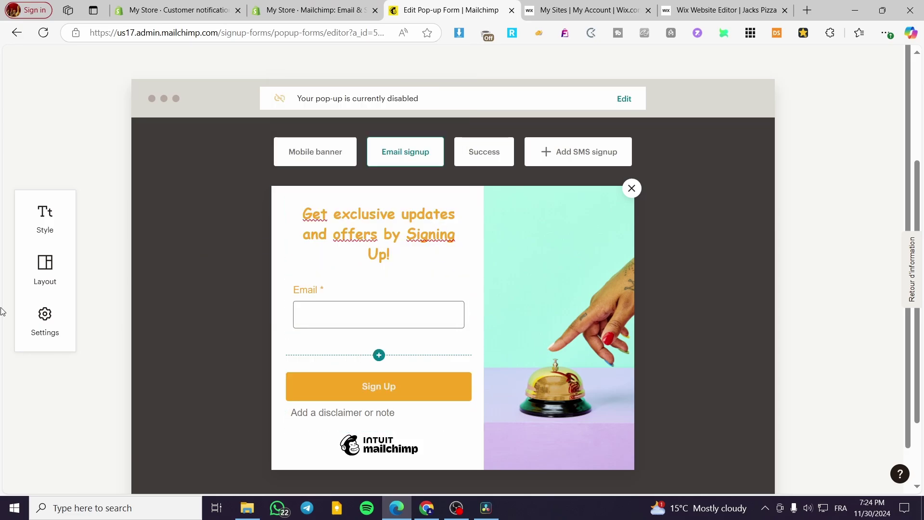
Browse the available pop-up layouts and switch the form to the modal with left image
{"action": "left_click", "coordinate": [44, 268]}
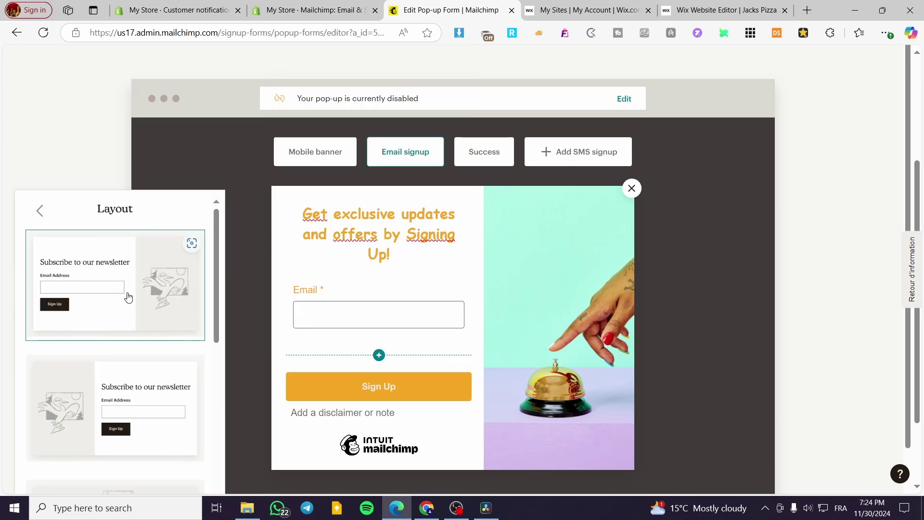
{"action": "scroll", "coordinate": [127, 297], "scroll_direction": "down", "scroll_amount": 5}
{"action": "left_click", "coordinate": [602, 386]}
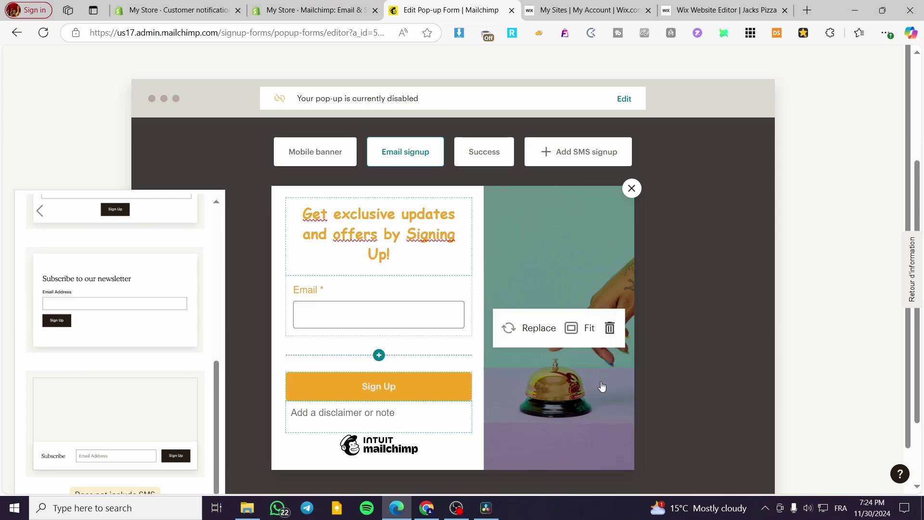
{"action": "scroll", "coordinate": [128, 327], "scroll_direction": "up", "scroll_amount": 5}
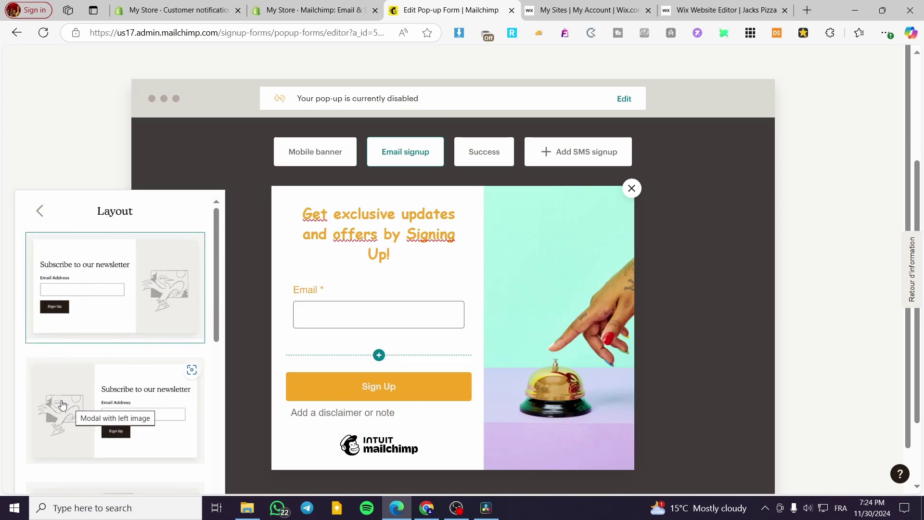
{"action": "left_click", "coordinate": [94, 403]}
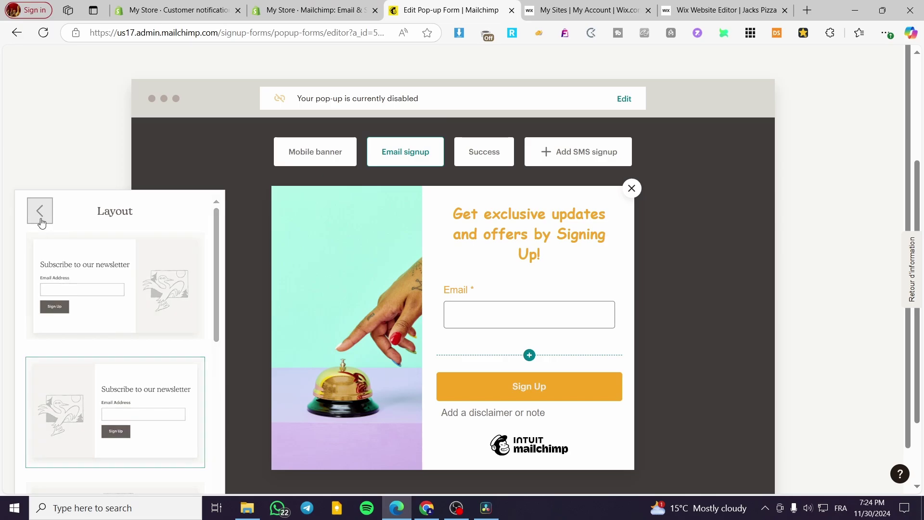
{"action": "left_click", "coordinate": [40, 210]}
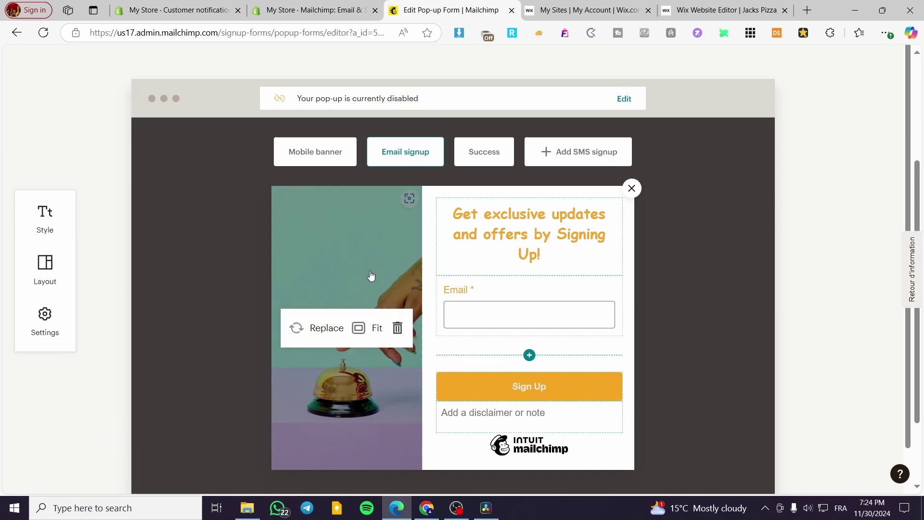
Replace the pop-up's bell image with the uploaded newsletter design featuring "Our Latest Client Project"
{"action": "left_click", "coordinate": [322, 328]}
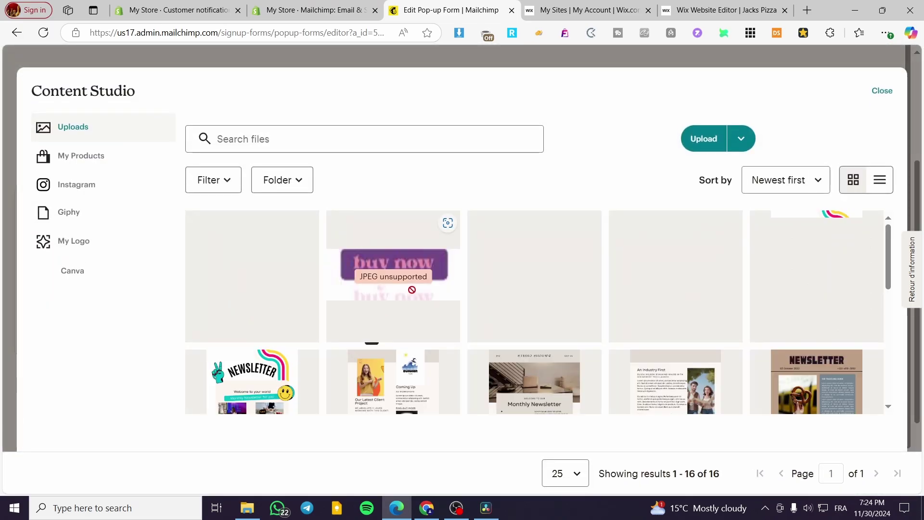
{"action": "scroll", "coordinate": [460, 368], "scroll_direction": "down", "scroll_amount": 1}
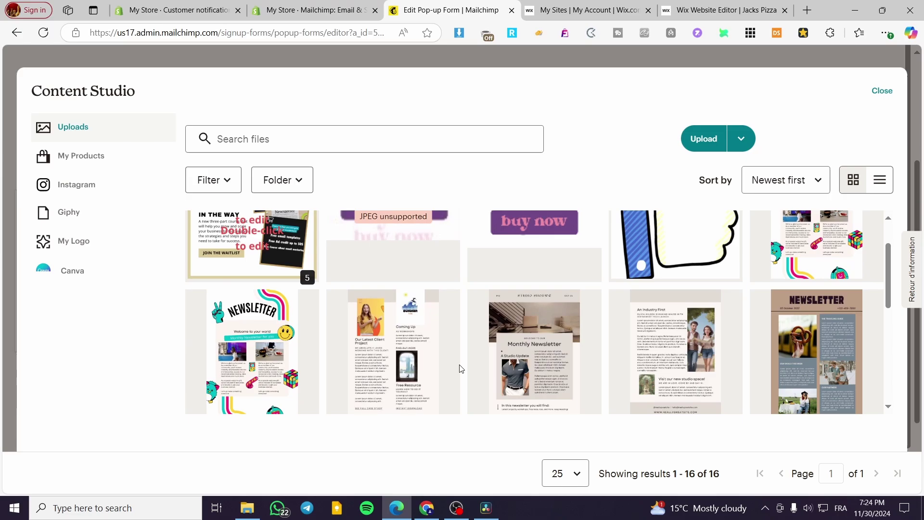
{"action": "left_click", "coordinate": [378, 366]}
{"action": "left_click", "coordinate": [870, 151]}
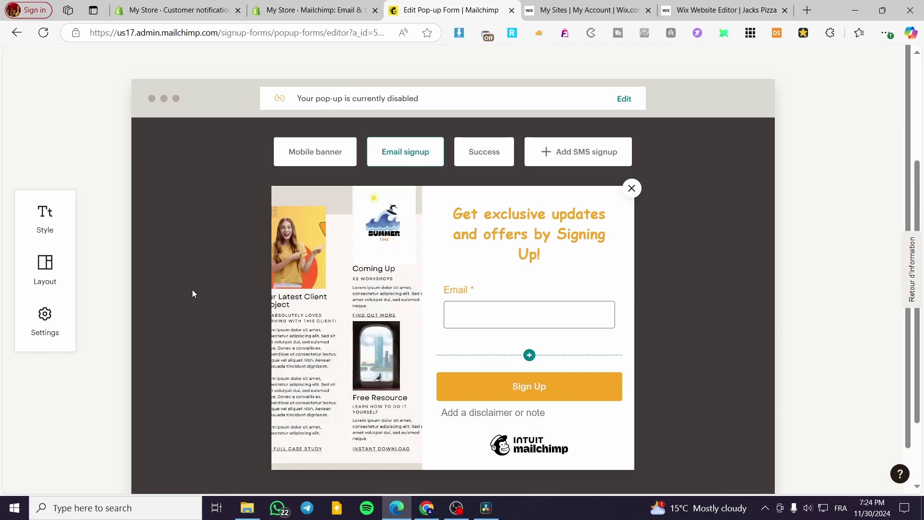
Review the pop-up's general settings for display timing, position, repeat interval, overlay opacity and success message, and check the form
{"action": "left_click", "coordinate": [52, 318]}
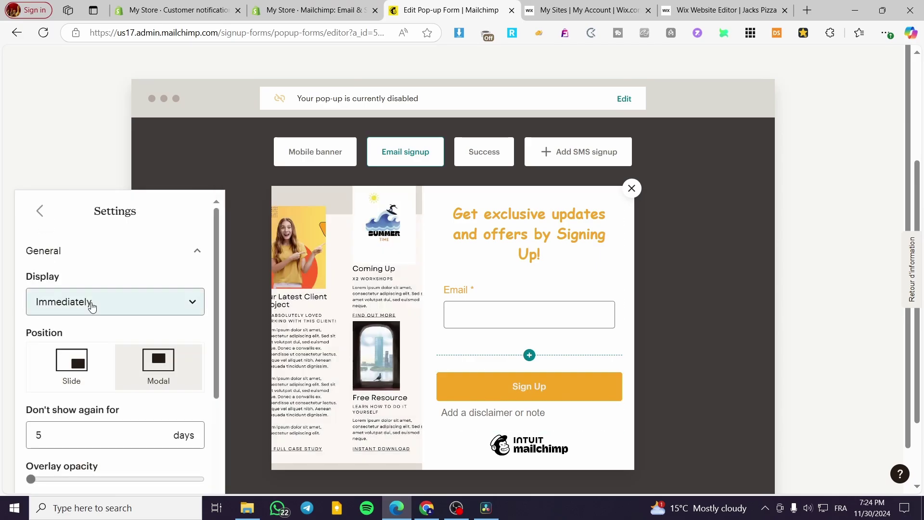
{"action": "scroll", "coordinate": [92, 304], "scroll_direction": "down", "scroll_amount": 1}
{"action": "scroll", "coordinate": [94, 306], "scroll_direction": "down", "scroll_amount": 2}
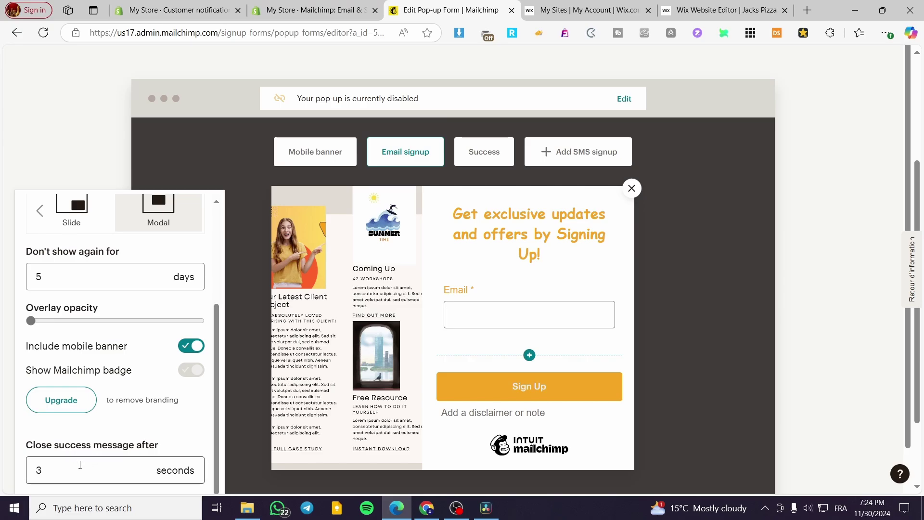
{"action": "left_click", "coordinate": [62, 129]}
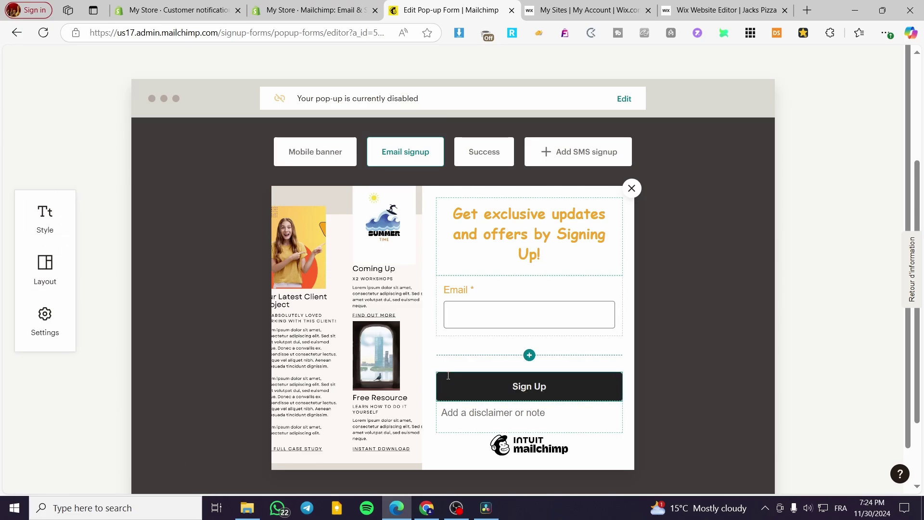
{"action": "scroll", "coordinate": [701, 221], "scroll_direction": "down", "scroll_amount": 3}
{"action": "scroll", "coordinate": [693, 200], "scroll_direction": "up", "scroll_amount": 3}
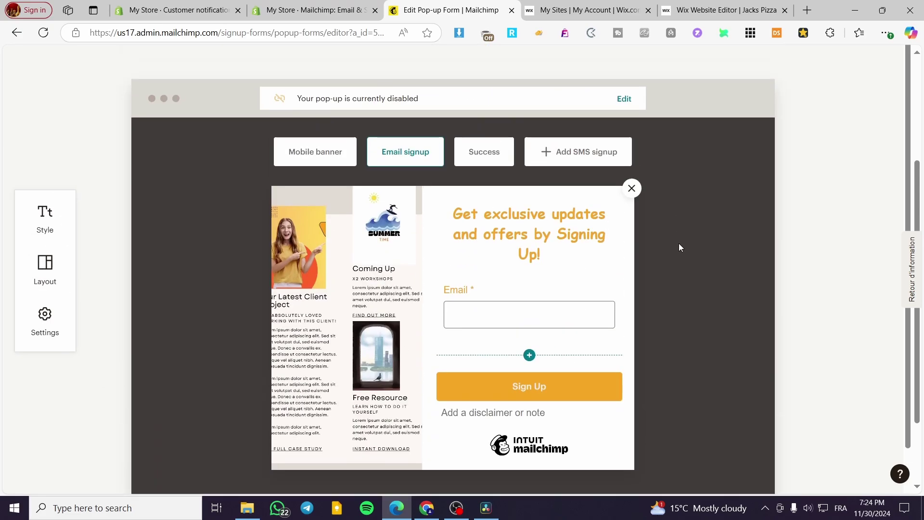
Enable the pop-up on both Jacksmith sites, Jack Smith Clothings and My Store
{"action": "left_click", "coordinate": [624, 99]}
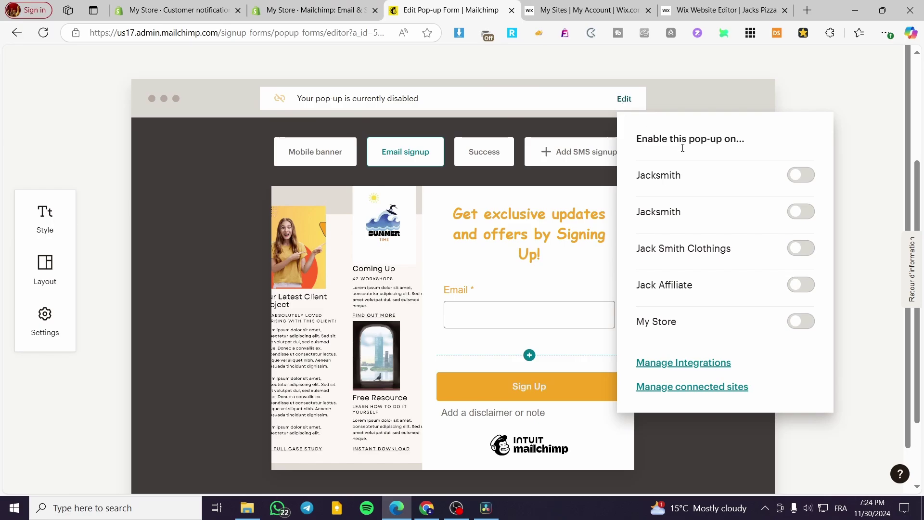
{"action": "left_click", "coordinate": [802, 182]}
{"action": "left_click", "coordinate": [800, 248]}
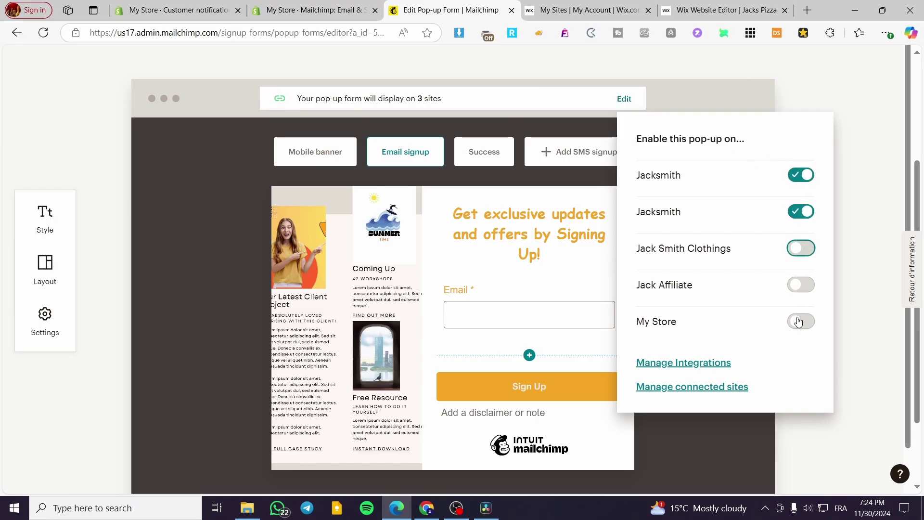
{"action": "left_click", "coordinate": [796, 322]}
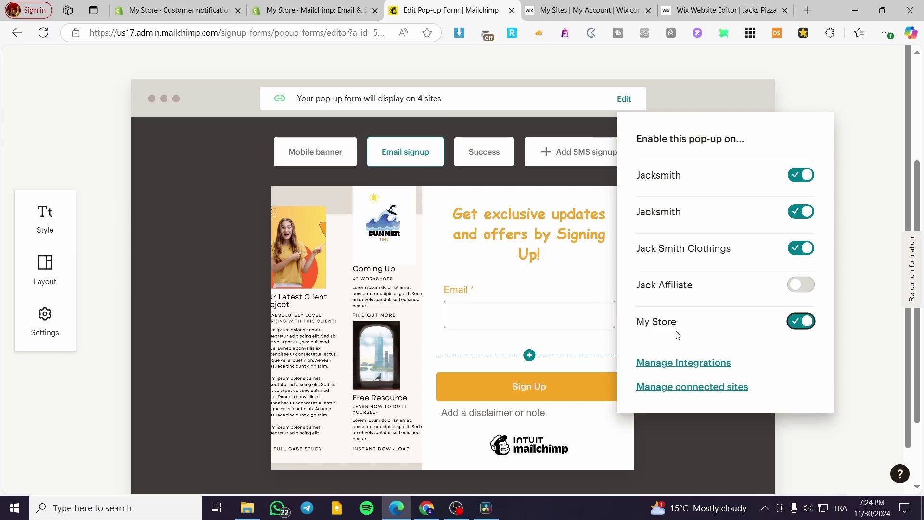
Check the store's name in the Shopify admin, and disable the pop-up on every connected site except My Store
{"action": "left_click", "coordinate": [308, 10]}
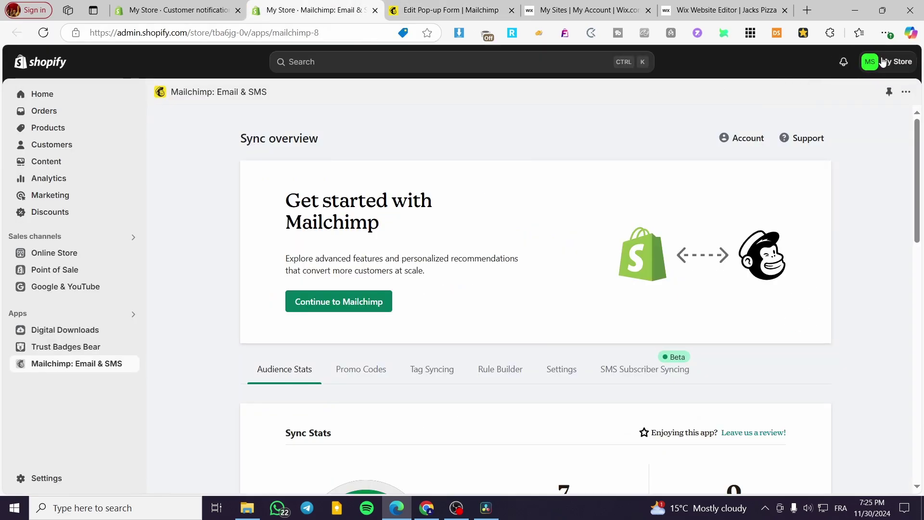
{"action": "left_click", "coordinate": [432, 5]}
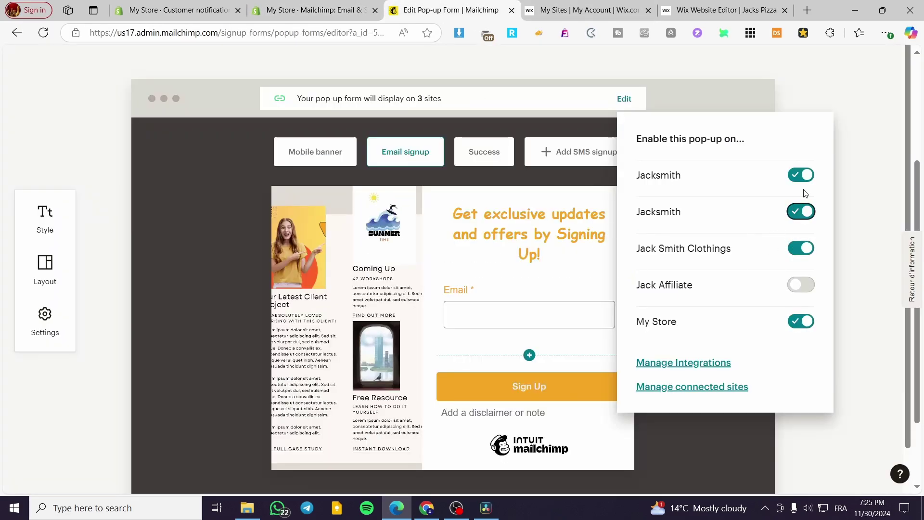
{"action": "left_click", "coordinate": [801, 212]}
{"action": "left_click", "coordinate": [810, 249]}
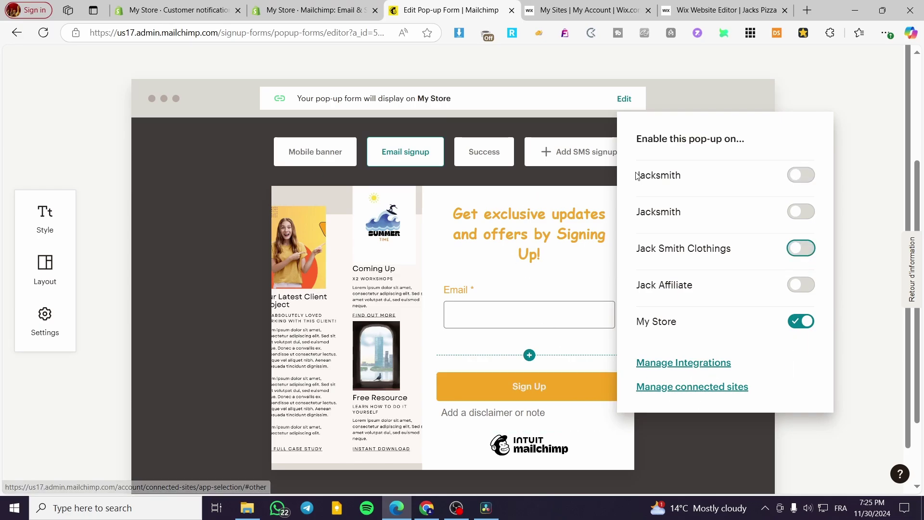
{"action": "left_click", "coordinate": [698, 87]}
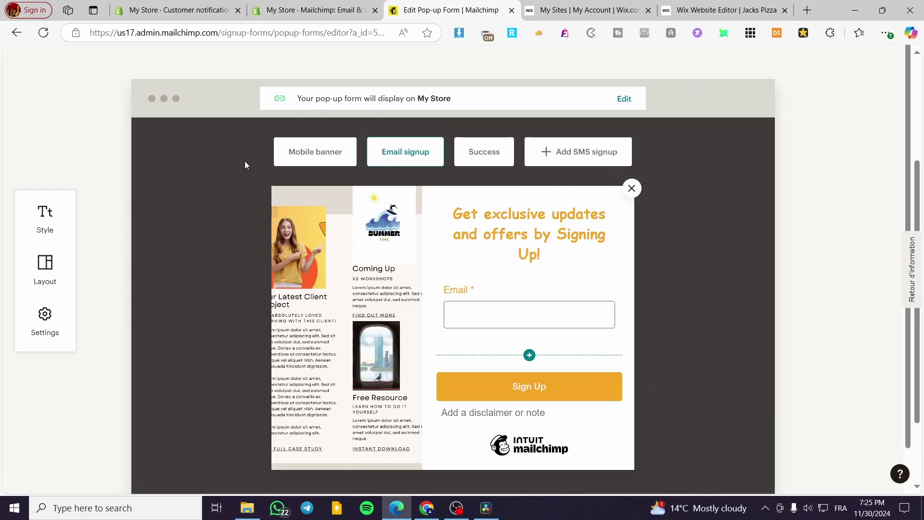
Look over the finished email signup form and review its Success and Mobile banner views
{"action": "scroll", "coordinate": [443, 264], "scroll_direction": "down", "scroll_amount": 5}
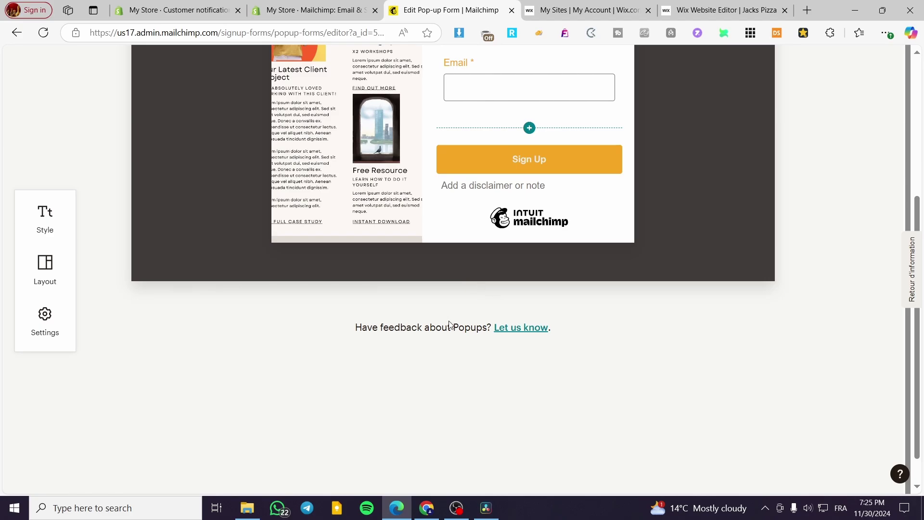
{"action": "scroll", "coordinate": [450, 323], "scroll_direction": "up", "scroll_amount": 5}
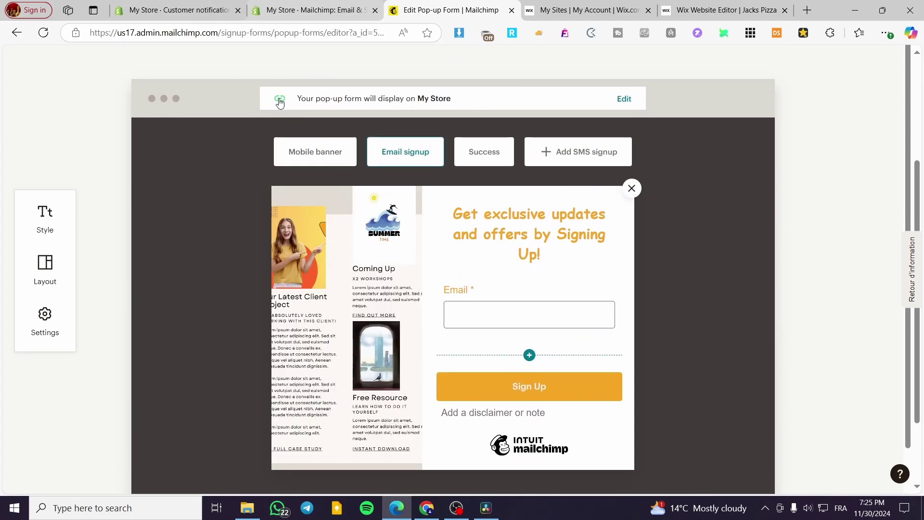
{"action": "left_click", "coordinate": [501, 154]}
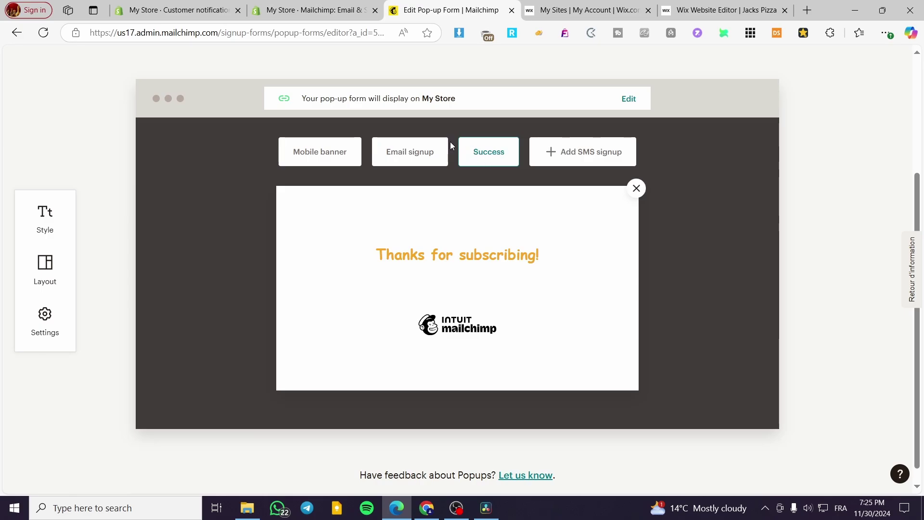
{"action": "left_click", "coordinate": [343, 157]}
Switch to Shopify, view the live online store, and check and dismiss its Klaviyo discount and Mailchimp signup pop-ups
{"action": "left_click", "coordinate": [313, 10]}
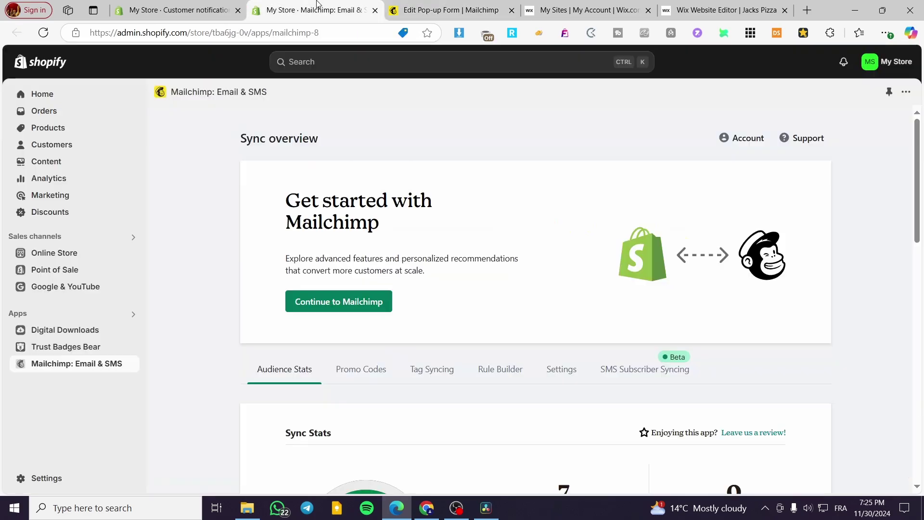
{"action": "left_click", "coordinate": [131, 256]}
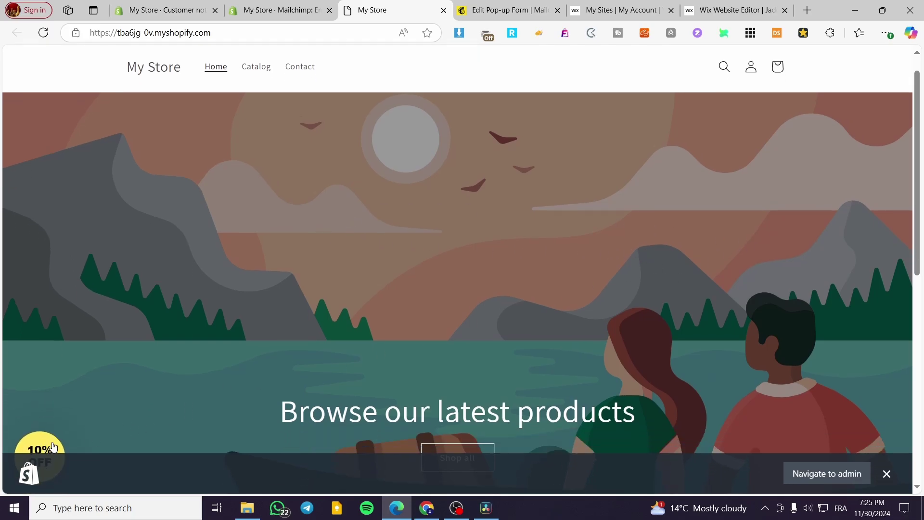
{"action": "left_click", "coordinate": [47, 449]}
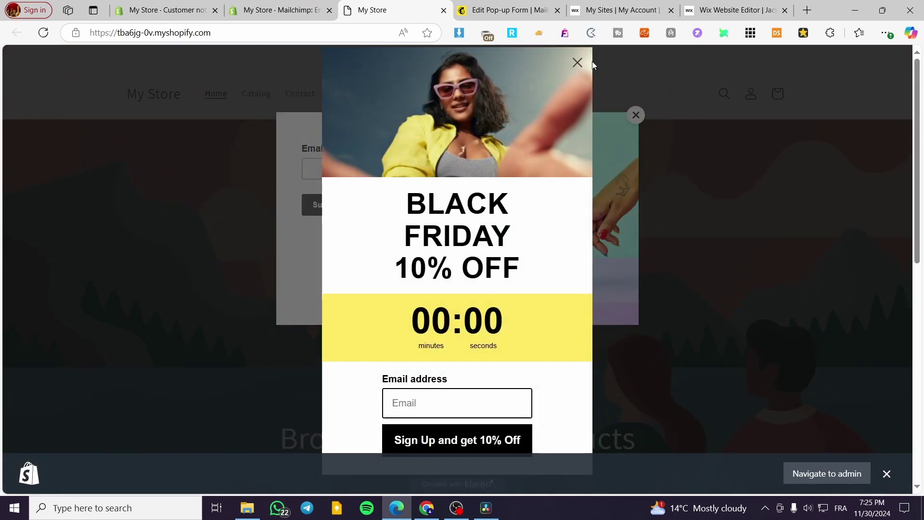
{"action": "left_click", "coordinate": [577, 63]}
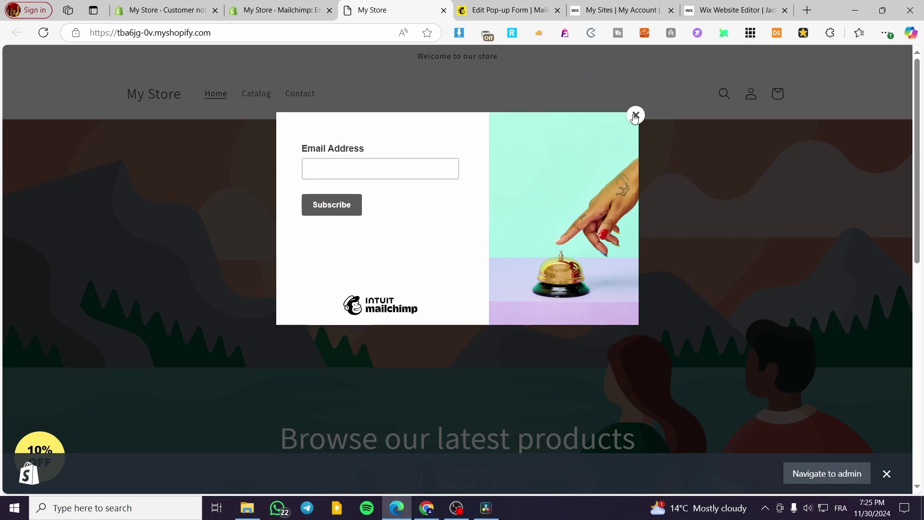
{"action": "left_click", "coordinate": [635, 115]}
{"action": "scroll", "coordinate": [443, 272], "scroll_direction": "down", "scroll_amount": 3}
{"action": "scroll", "coordinate": [442, 270], "scroll_direction": "up", "scroll_amount": 3}
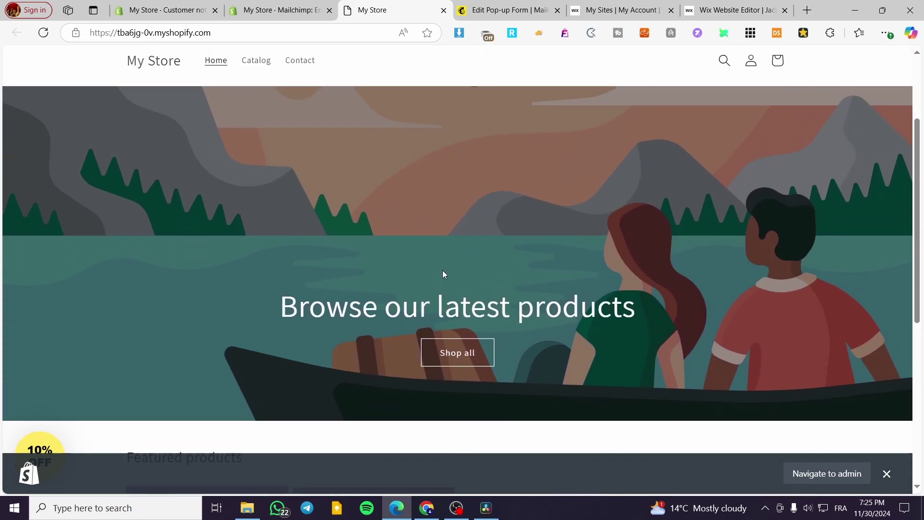